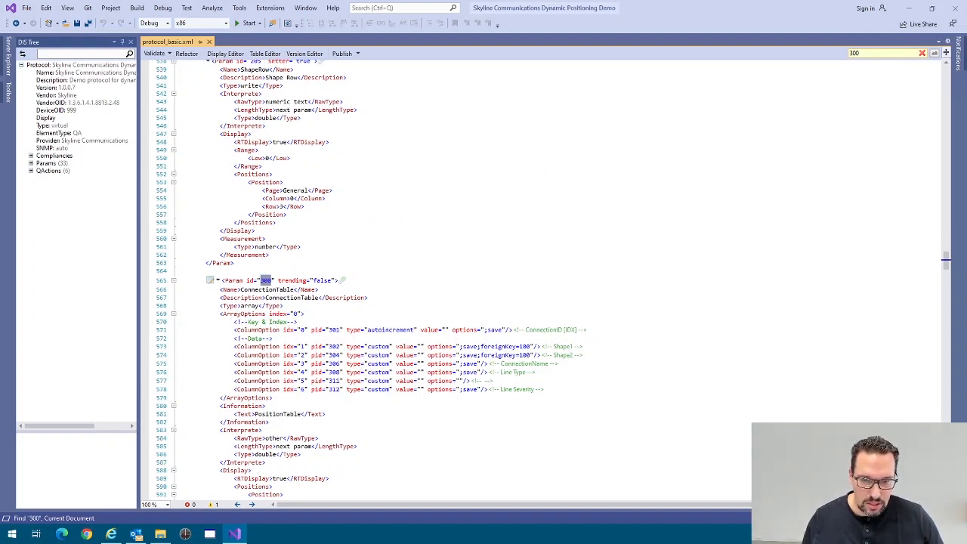
pyautogui.click(540, 347)
pyautogui.click(540, 355)
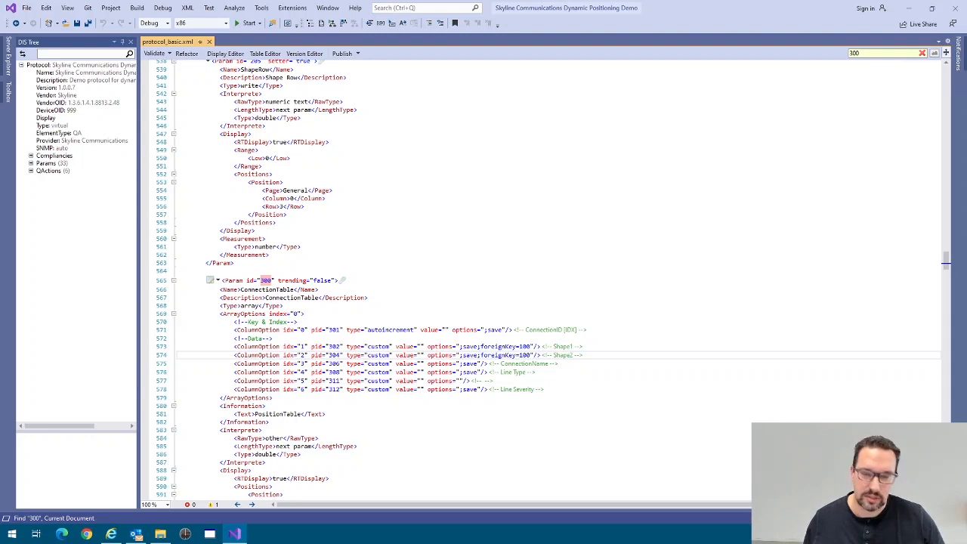
pyautogui.click(453, 239)
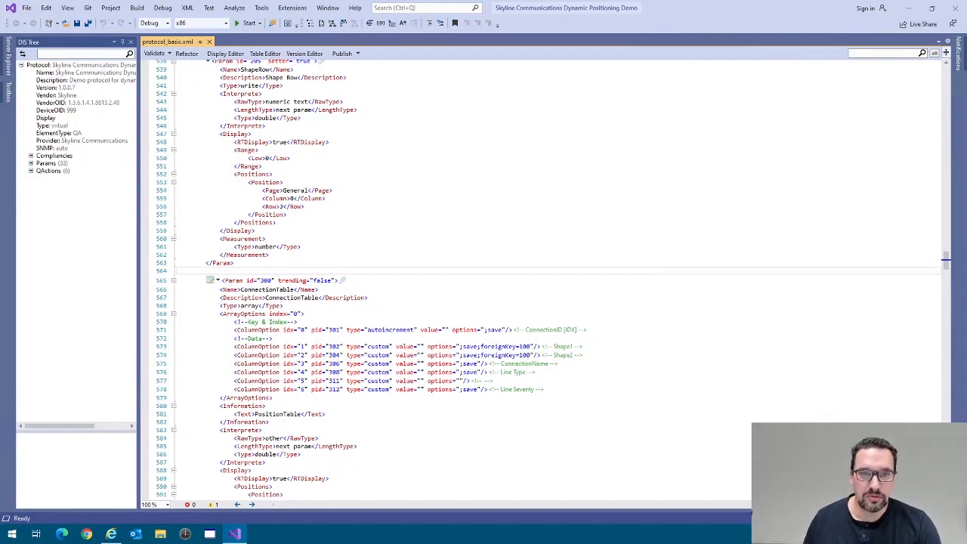
# Switch to DataMiner Cube and start a new element under the Dynamic table positioning view
pyautogui.click(910, 8)
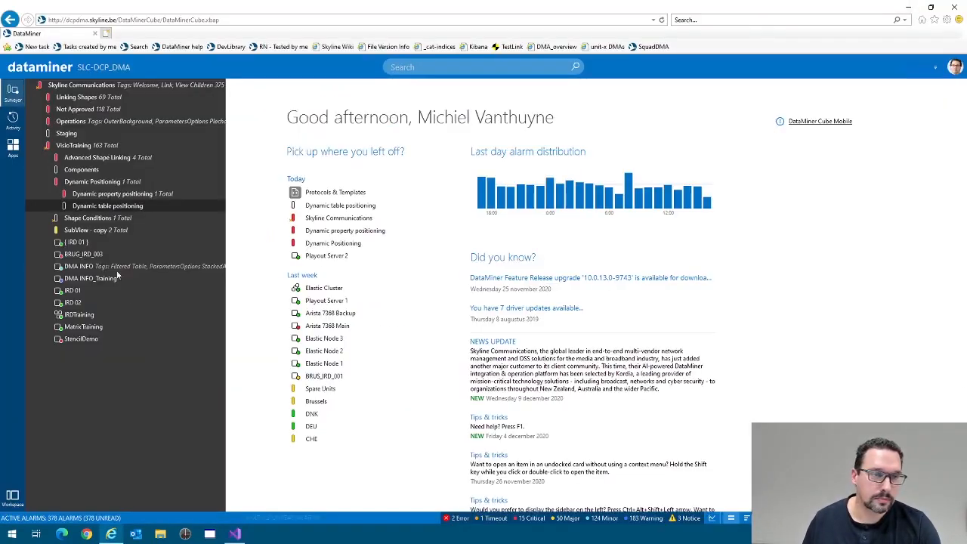
pyautogui.rightClick(127, 206)
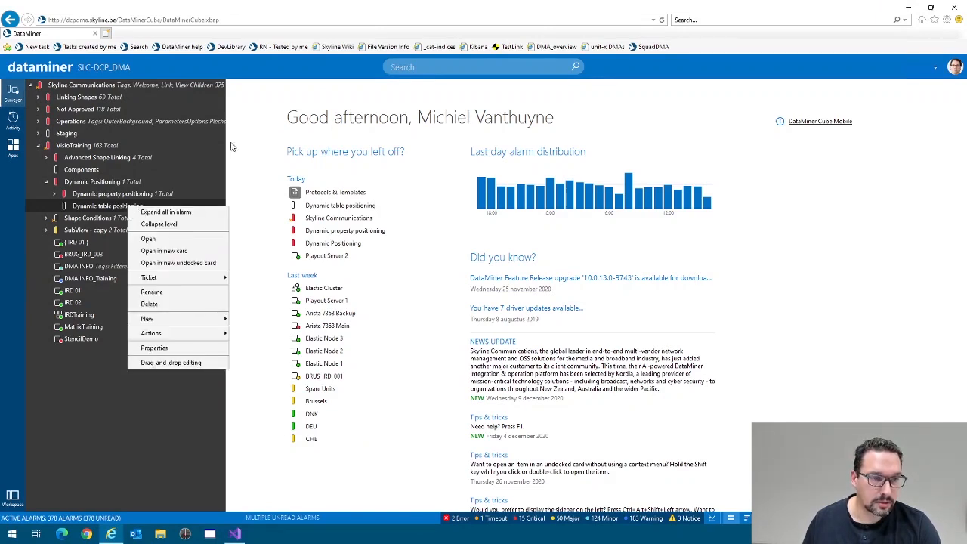
pyautogui.moveTo(179, 323)
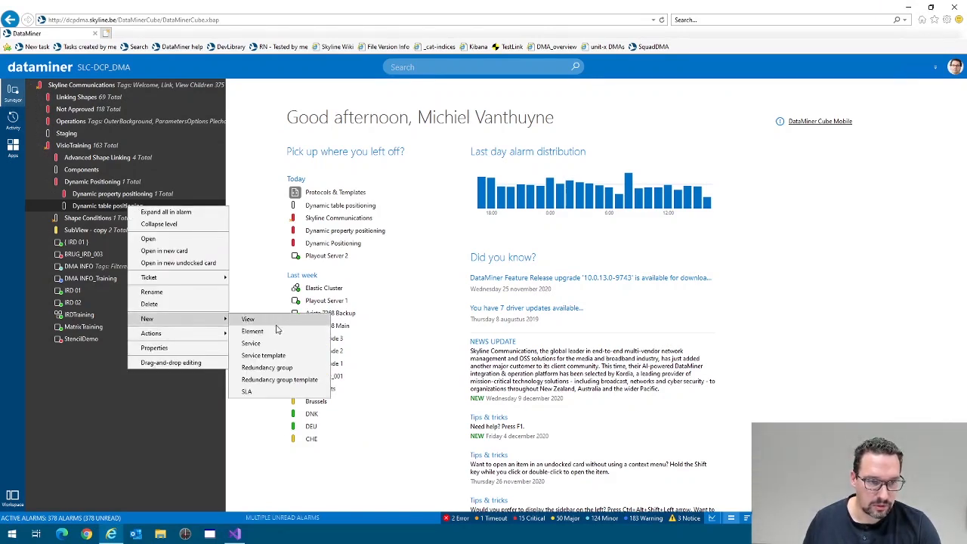
pyautogui.click(254, 331)
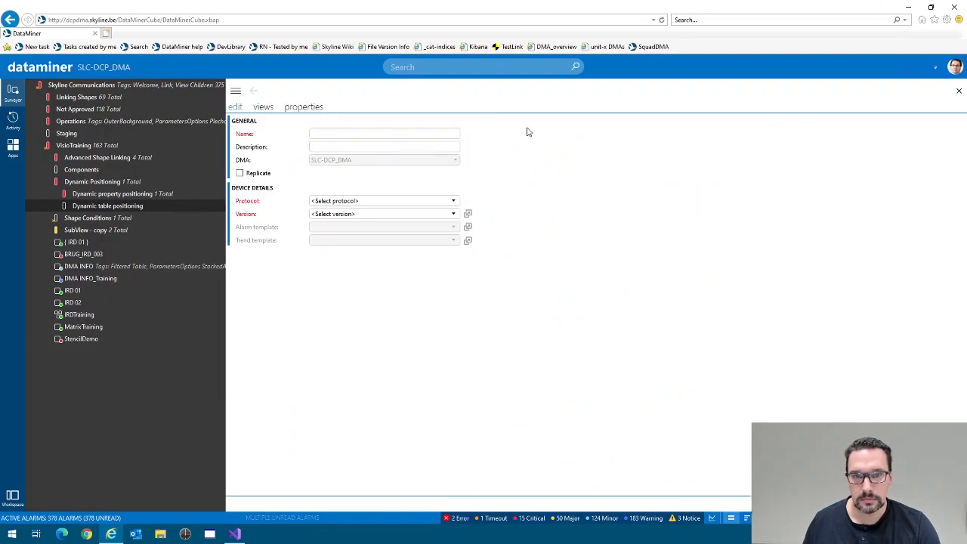
# Set the new element's protocol to Skyline Communications Dynamic Positioning Basic, version 1.0.0.8
pyautogui.click(440, 203)
pyautogui.scroll(-5, 347, 332)
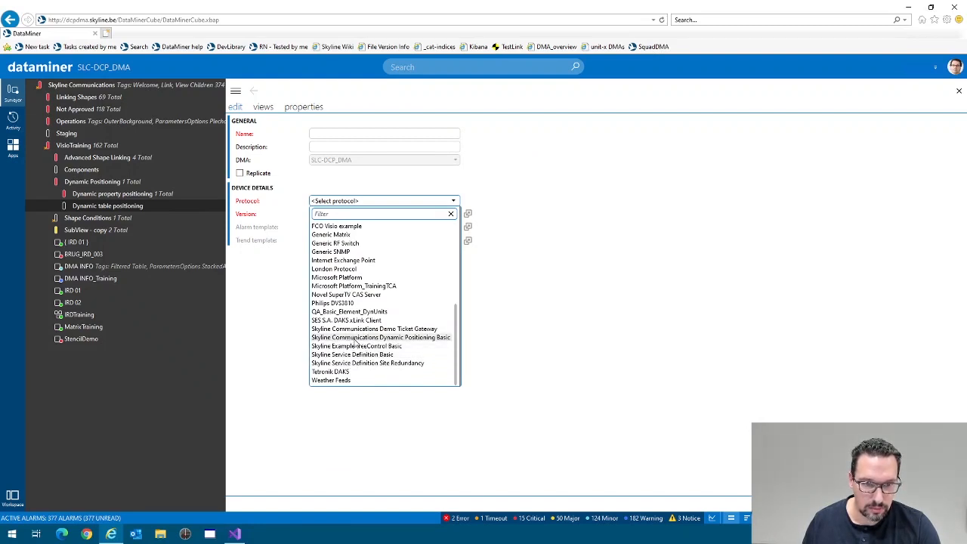
pyautogui.click(355, 339)
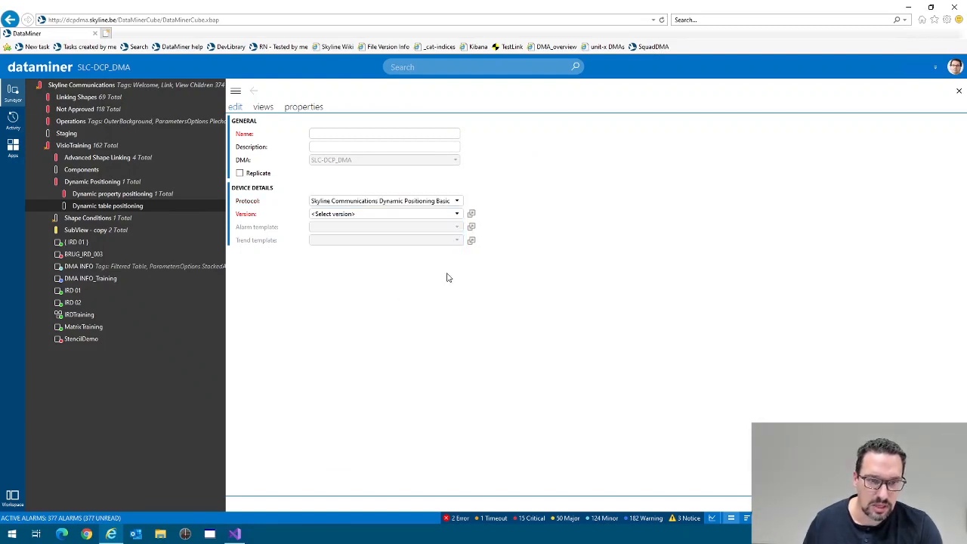
pyautogui.click(451, 216)
pyautogui.click(356, 265)
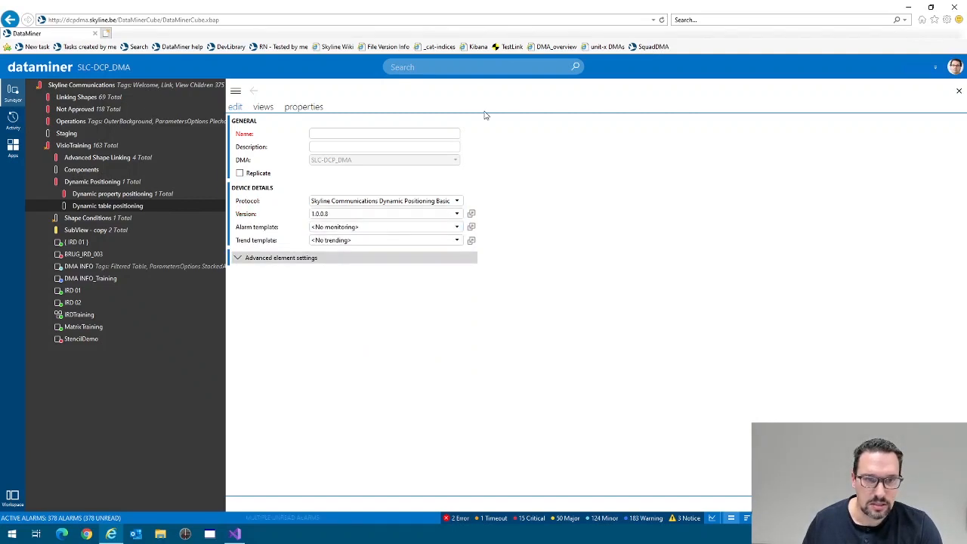
# Name the element "Dynamic positioning table" and create it
pyautogui.click(397, 134)
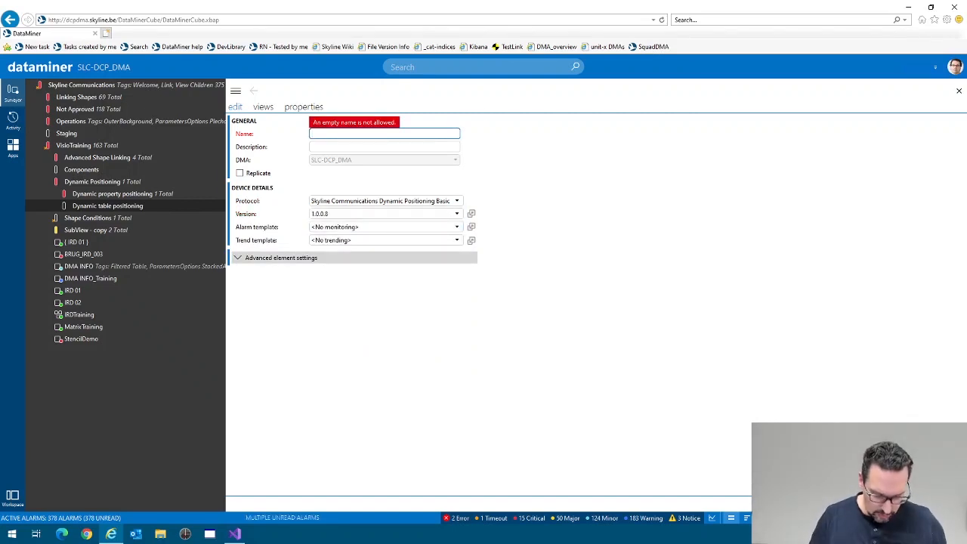
pyautogui.write('Dynamic positioning table')
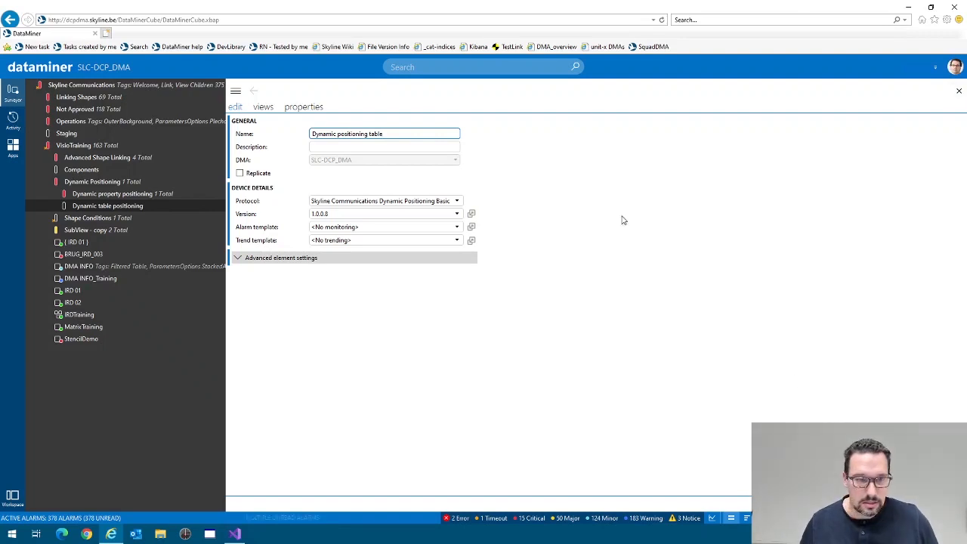
pyautogui.press('Return')
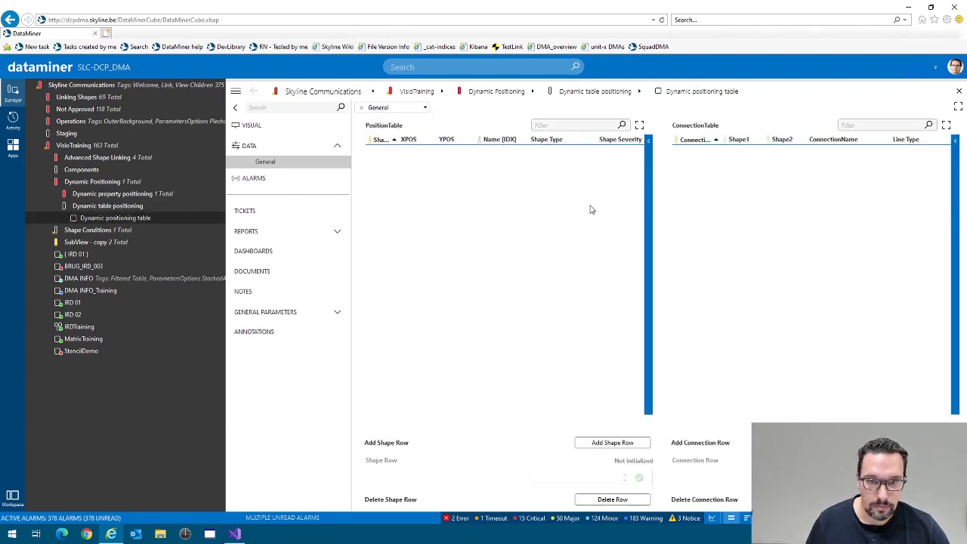
# Add three shape rows to the element's PositionTable
pyautogui.click(623, 445)
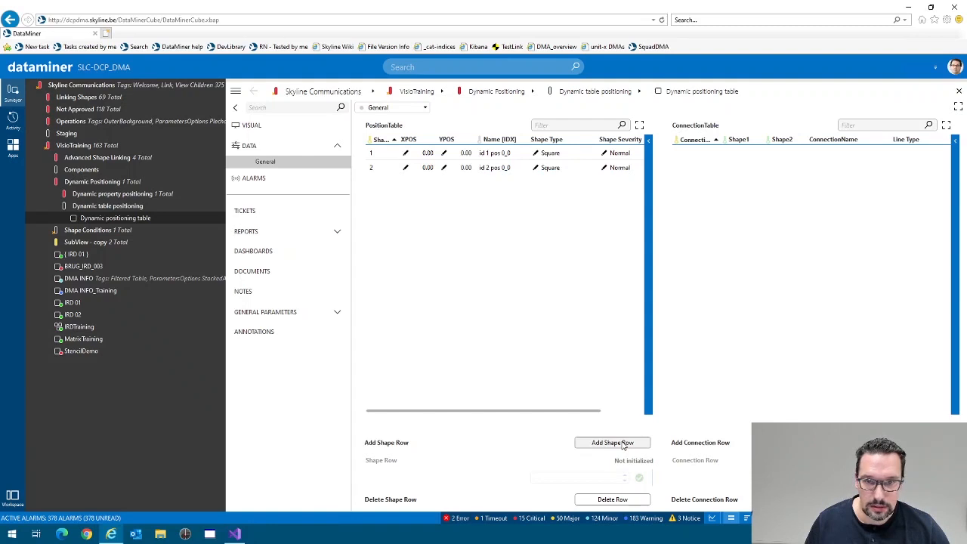
pyautogui.click(622, 445)
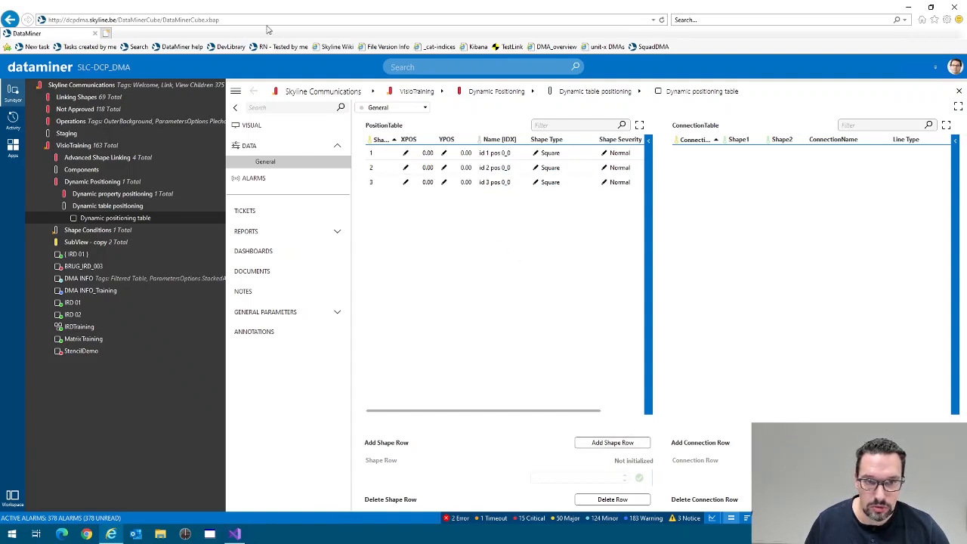
# Assign a new blank Visio file to the Dynamic positioning table element and switch to that drawing in Visio
pyautogui.click(253, 126)
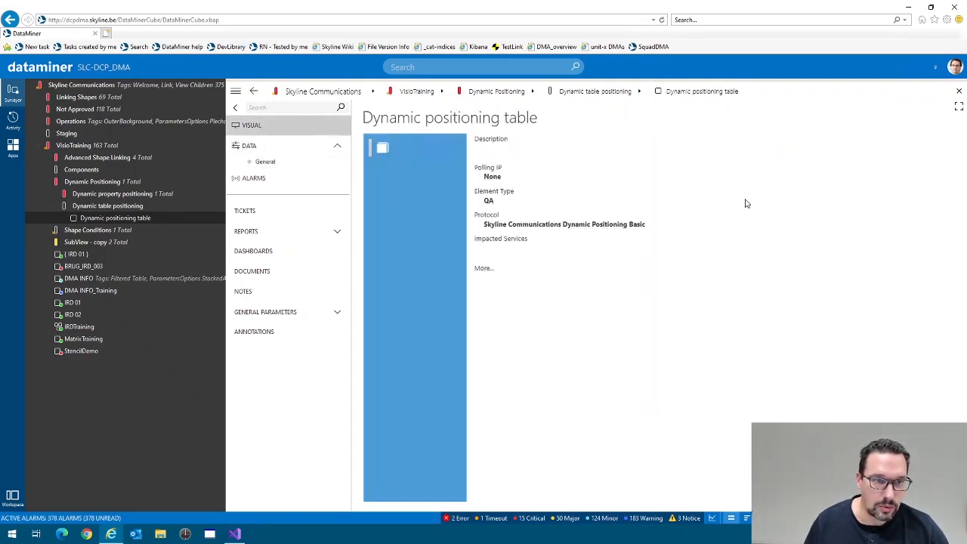
pyautogui.rightClick(745, 271)
pyautogui.moveTo(654, 316)
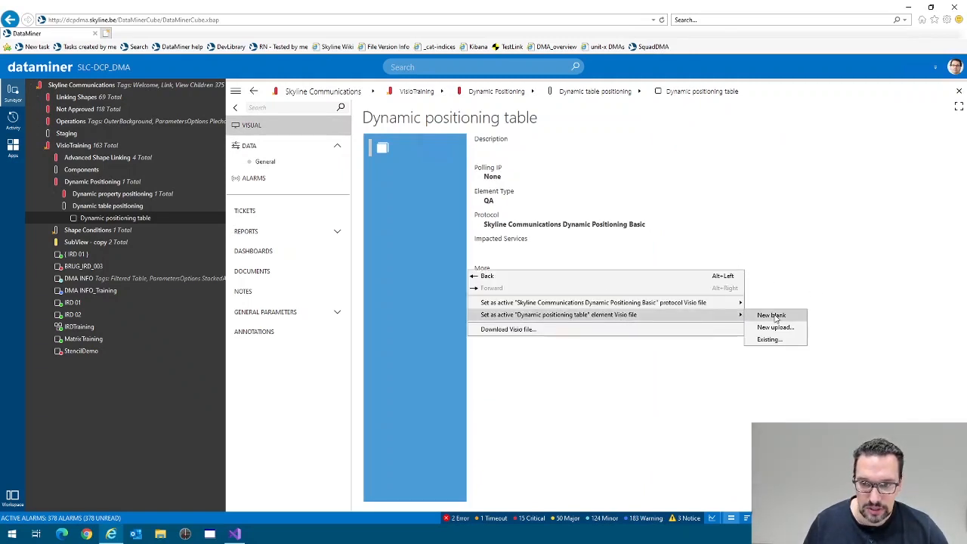
pyautogui.click(771, 316)
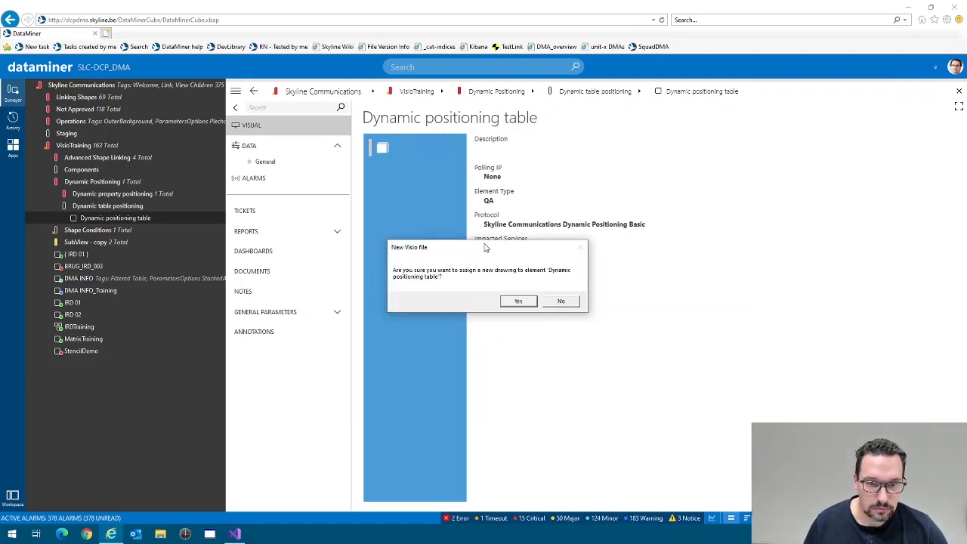
pyautogui.click(519, 302)
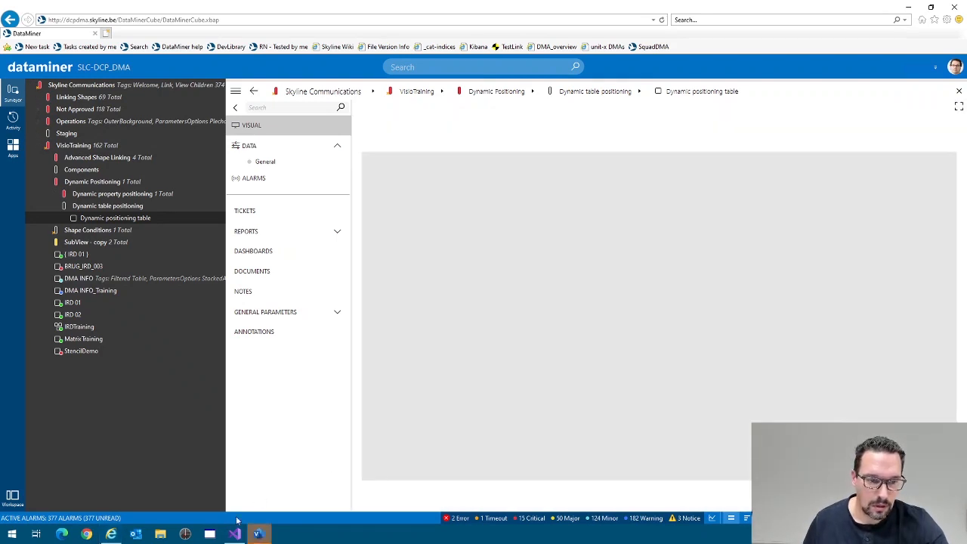
pyautogui.click(259, 534)
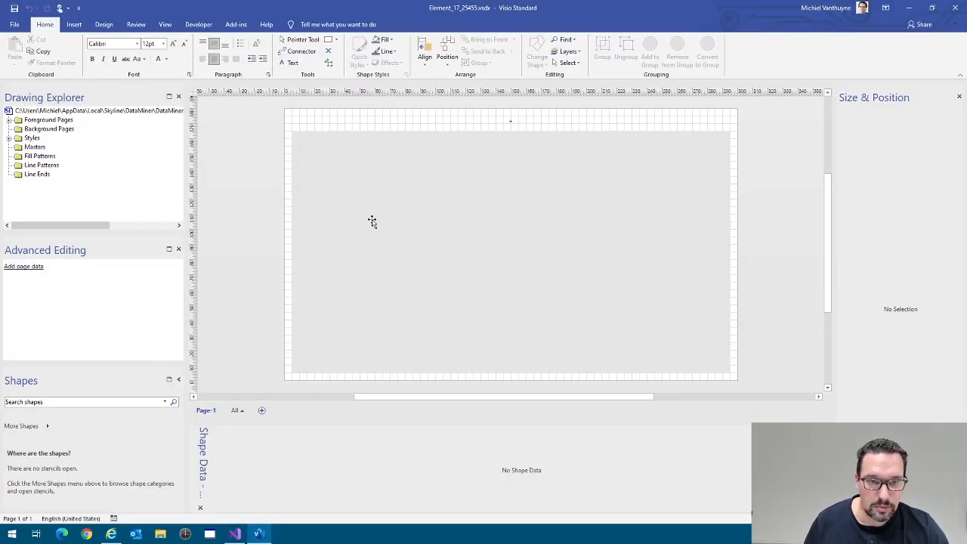
# Open the Charting Shapes stencil from the Business charts and graphs category
pyautogui.click(45, 427)
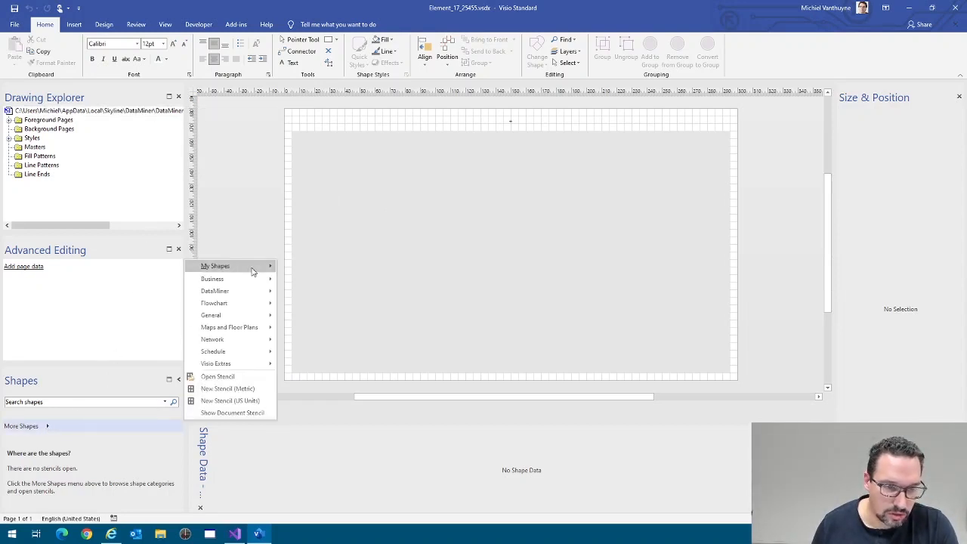
pyautogui.moveTo(257, 283)
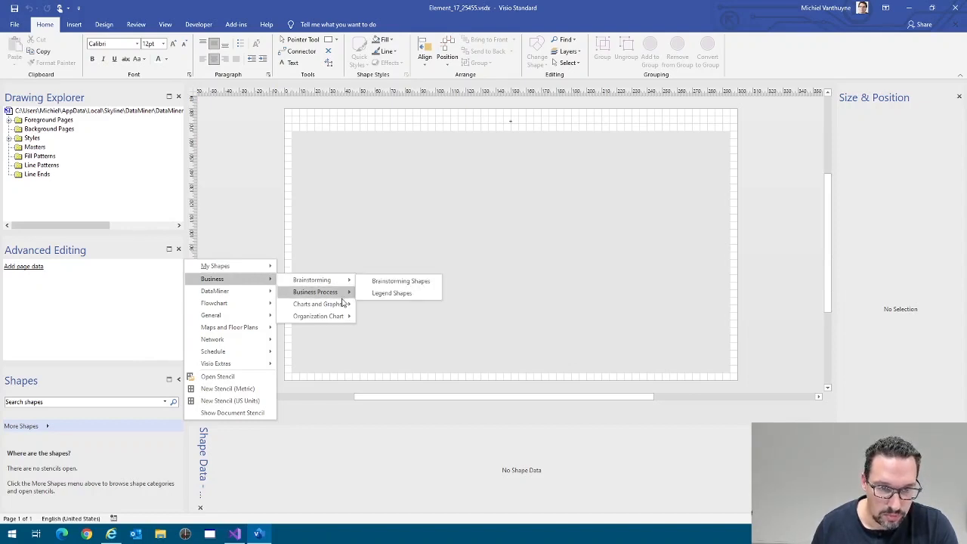
pyautogui.moveTo(344, 305)
pyautogui.click(392, 307)
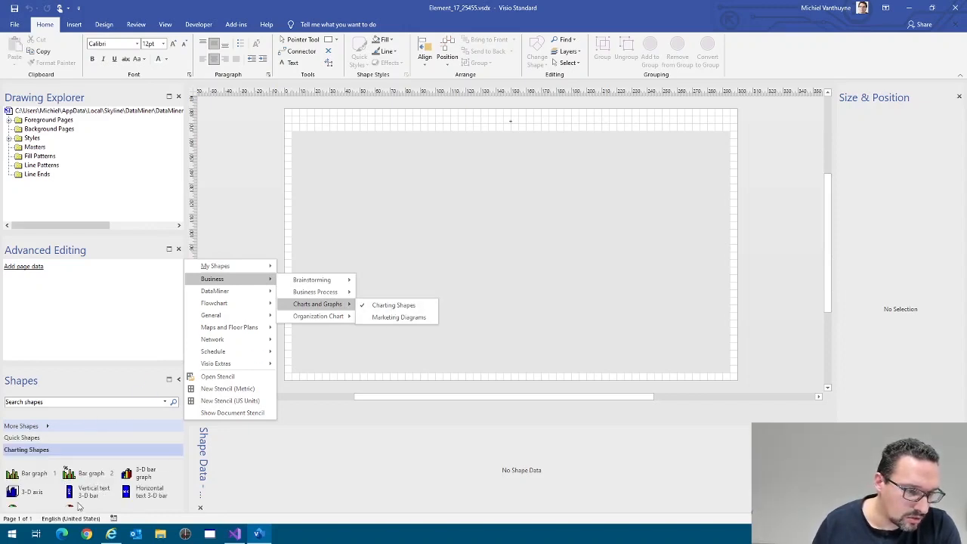
# Place a Feature comparison shape with 10 features and 10 products on the left half of the page
pyautogui.scroll(-2, 53, 495)
pyautogui.scroll(-5, 70, 490)
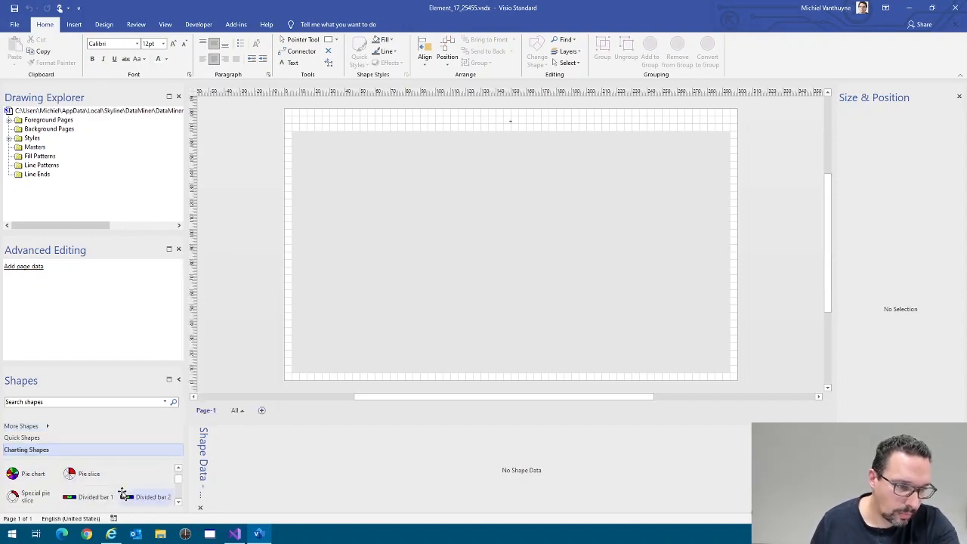
pyautogui.moveTo(127, 482); pyautogui.dragTo(394, 242)
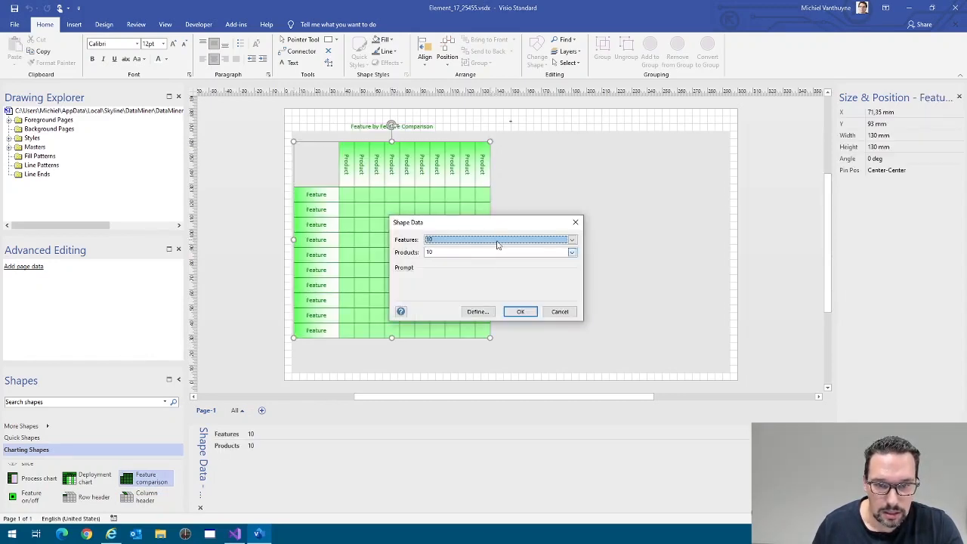
pyautogui.click(527, 312)
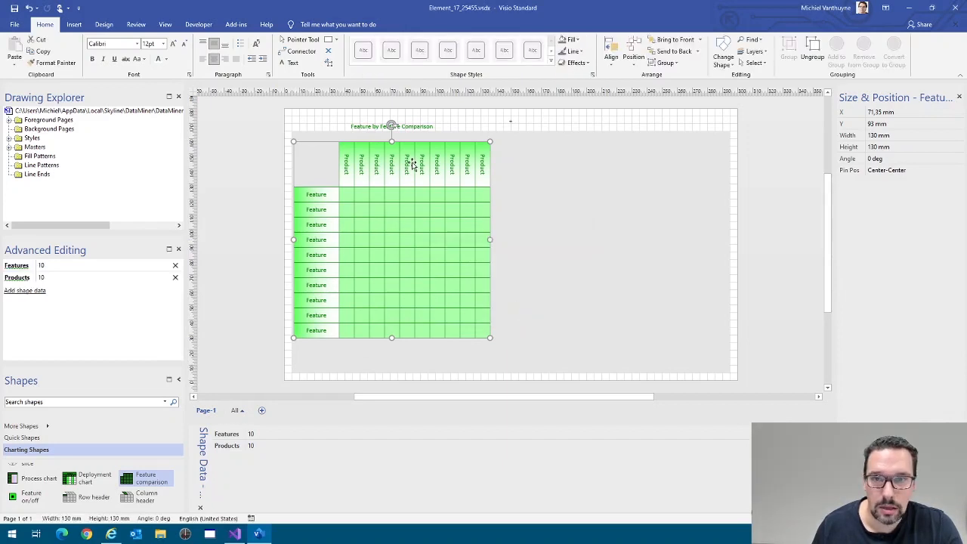
# Remove the fill from the feature comparison grid
pyautogui.click(579, 42)
pyautogui.click(570, 74)
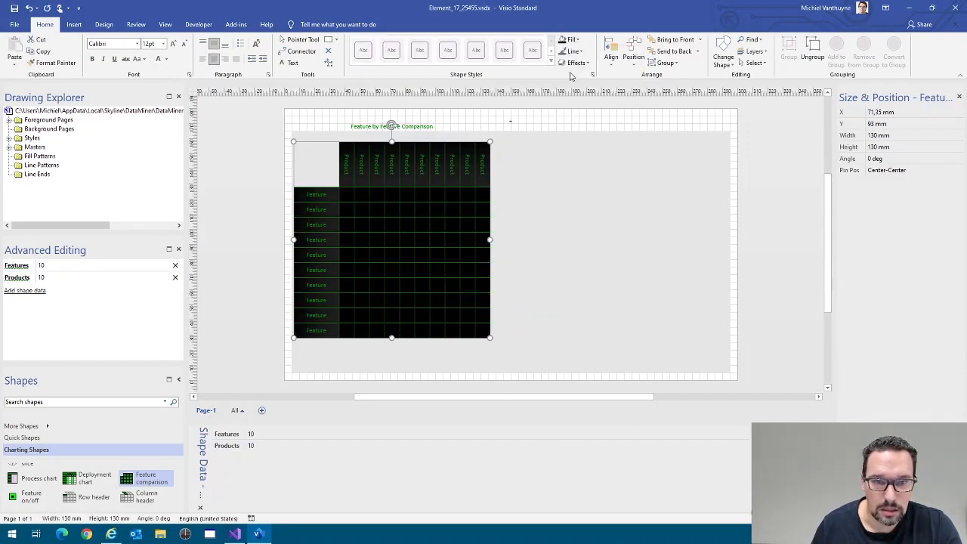
pyautogui.click(575, 52)
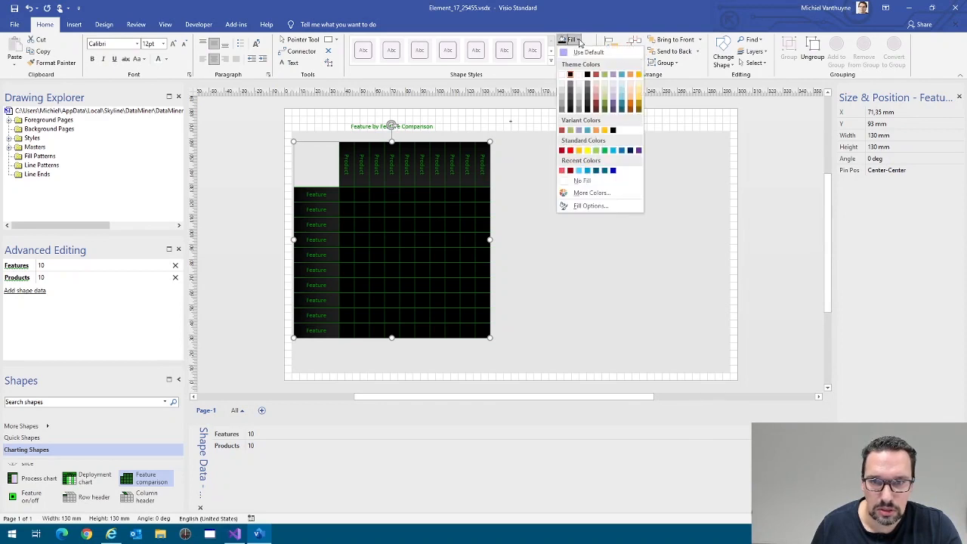
pyautogui.click(580, 184)
pyautogui.hotkey('ctrl', 'z')
# Set the line colour of the feature comparison grid to grey
pyautogui.click(578, 51)
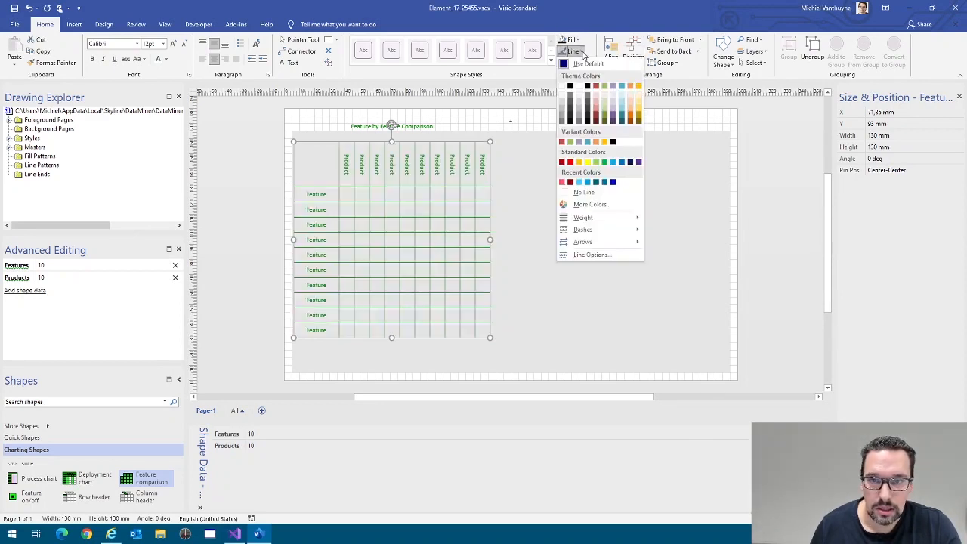
pyautogui.click(573, 89)
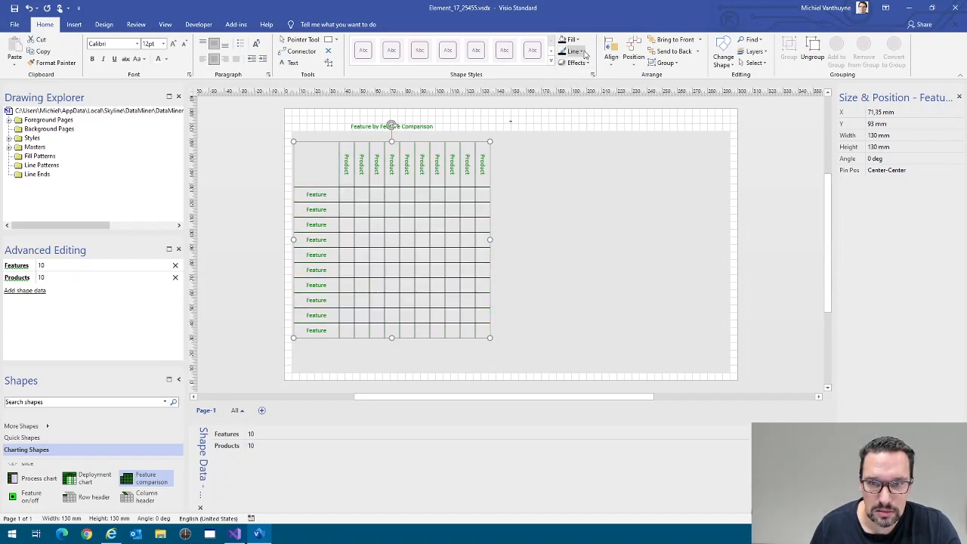
pyautogui.click(584, 54)
pyautogui.click(573, 97)
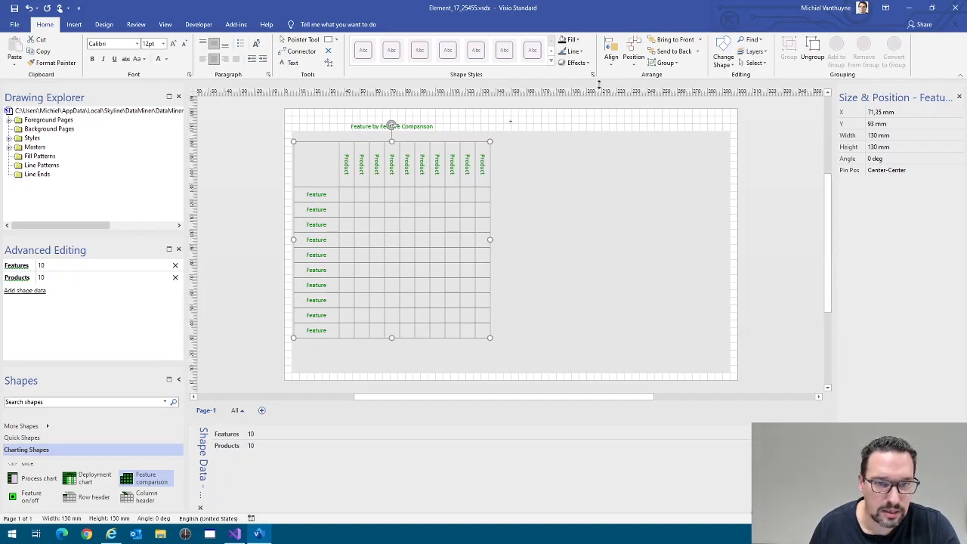
# Use the Text tool to set a dark grey font colour in the grid's bottom-right cell
pyautogui.click(290, 62)
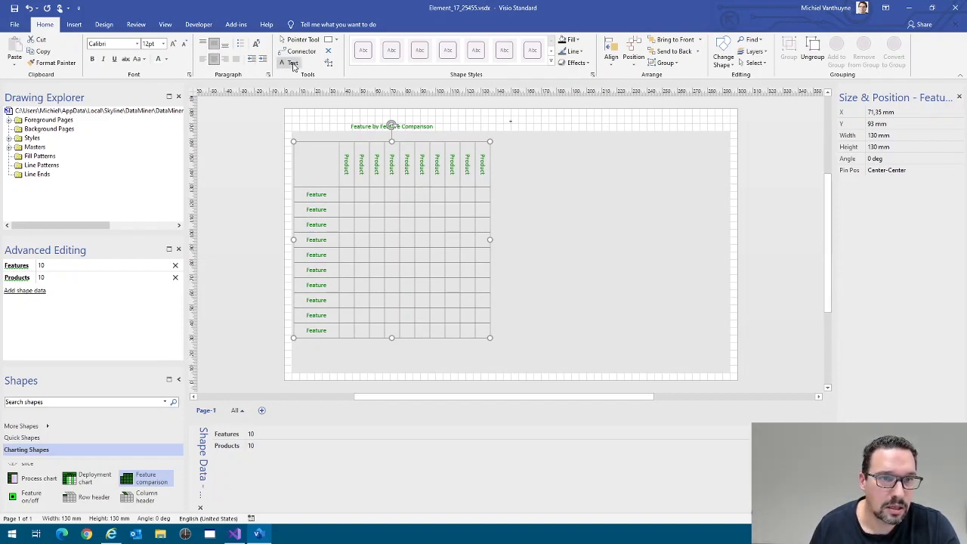
pyautogui.click(483, 330)
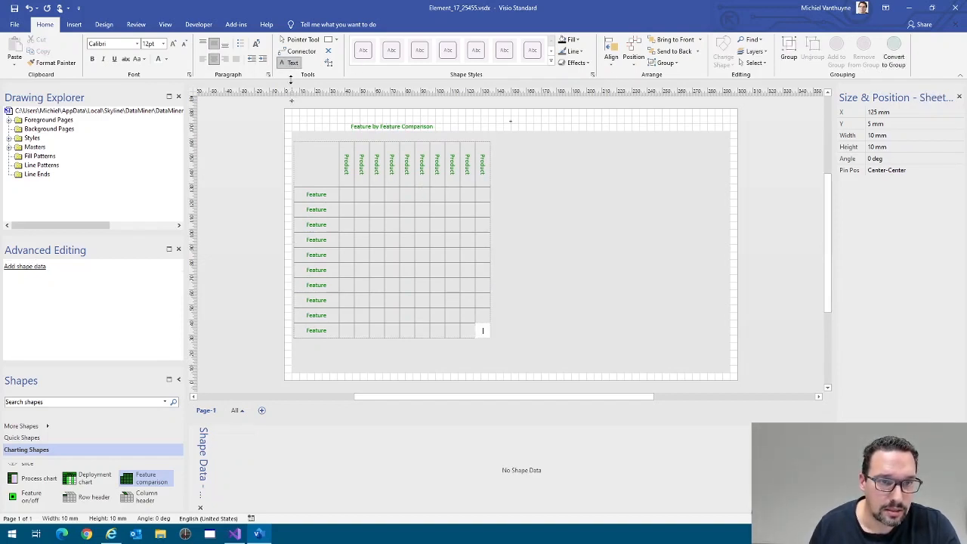
pyautogui.click(165, 58)
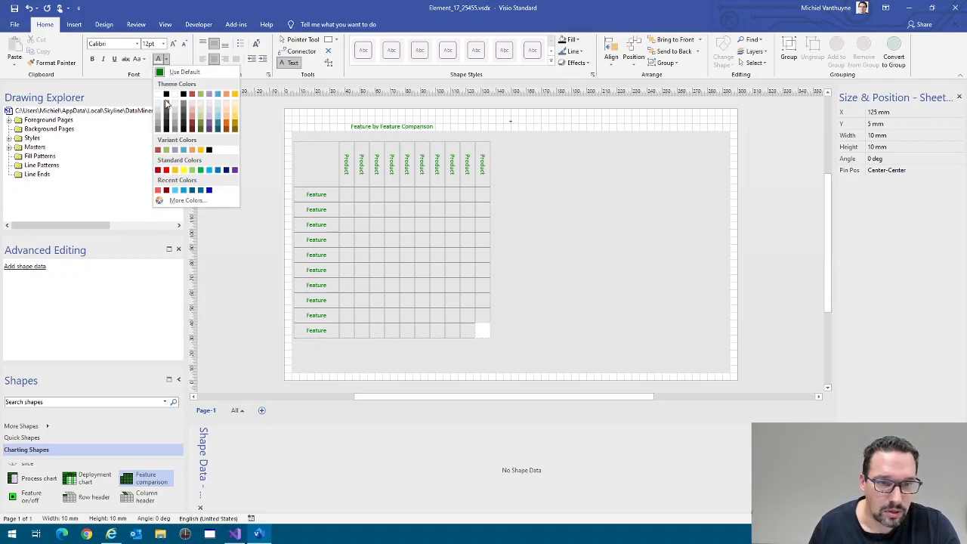
pyautogui.click(166, 106)
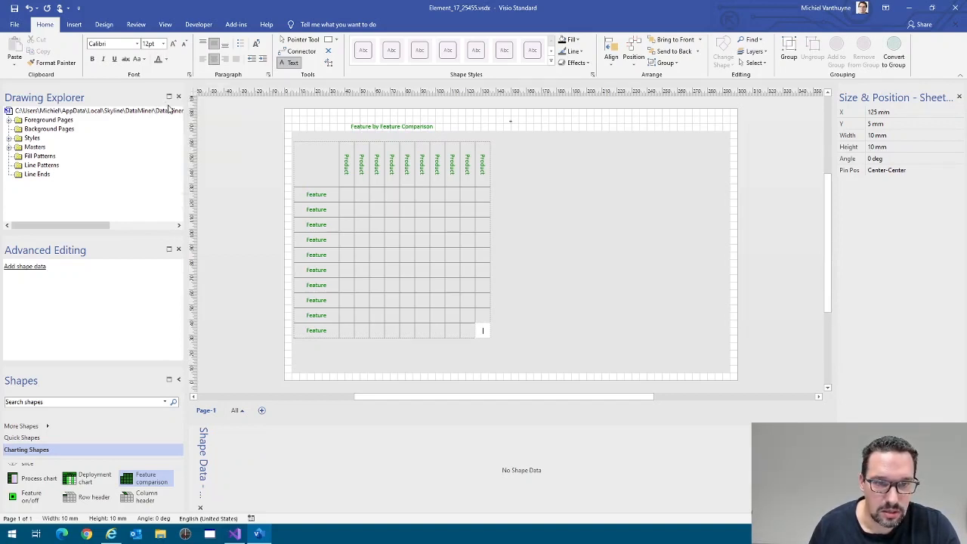
pyautogui.click(511, 251)
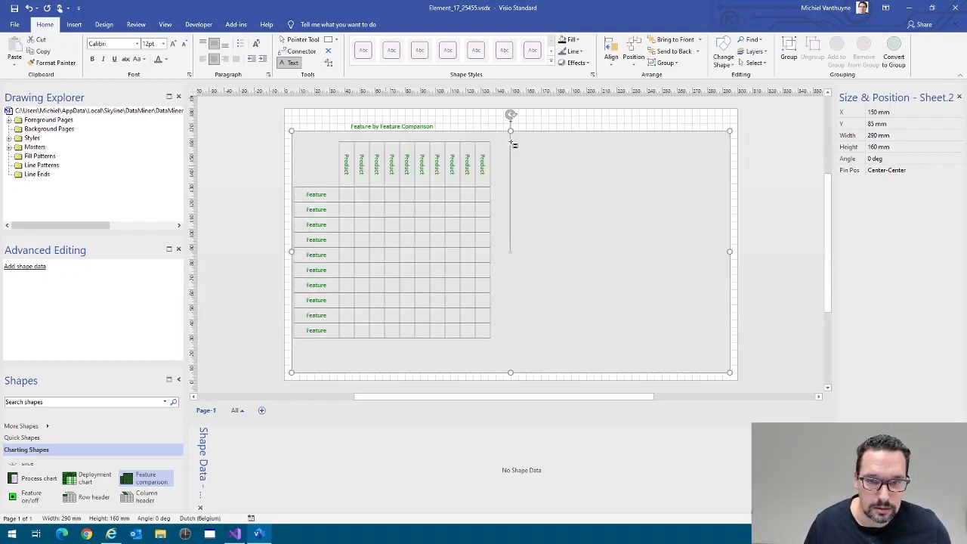
# Set the font colour of the whole feature comparison grid to dark grey
pyautogui.press('F2')
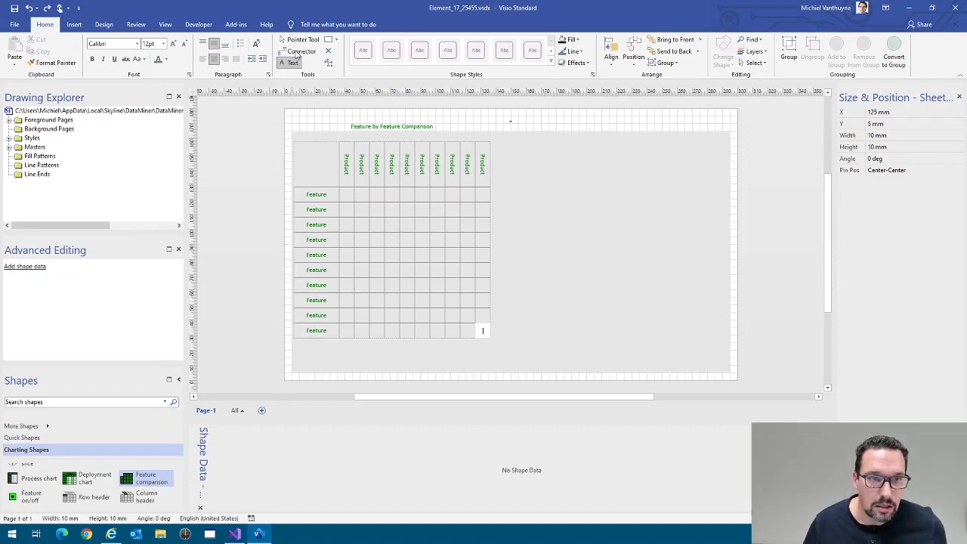
pyautogui.click(302, 40)
pyautogui.click(349, 181)
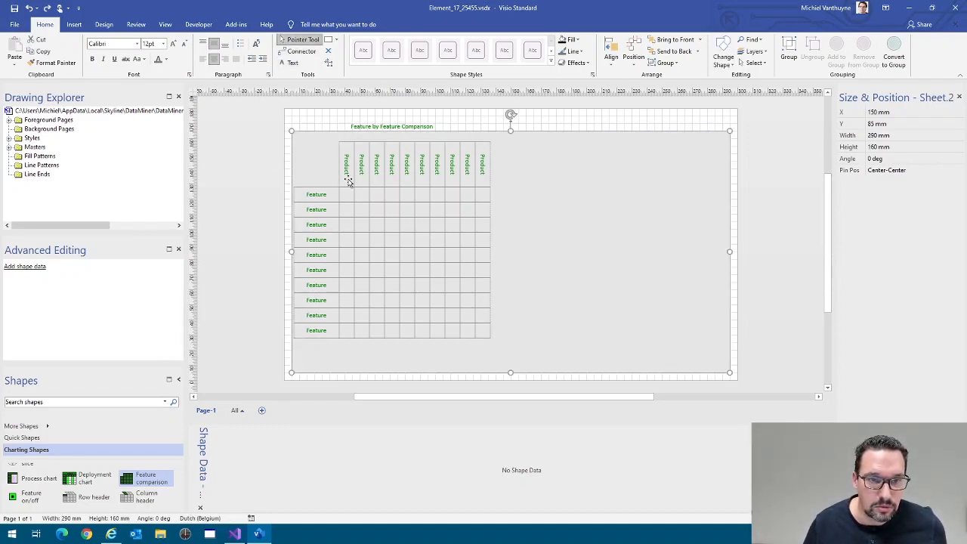
pyautogui.click(394, 167)
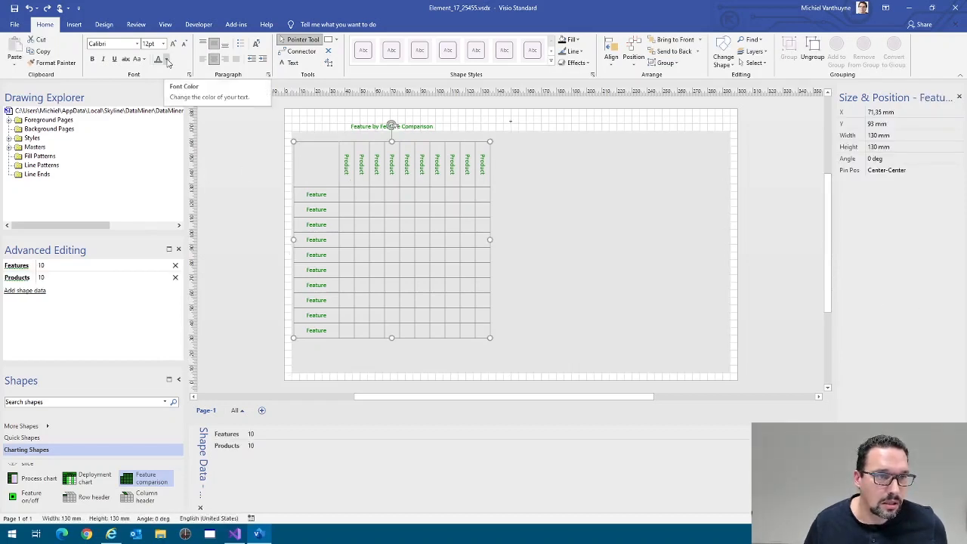
pyautogui.click(168, 60)
pyautogui.click(167, 104)
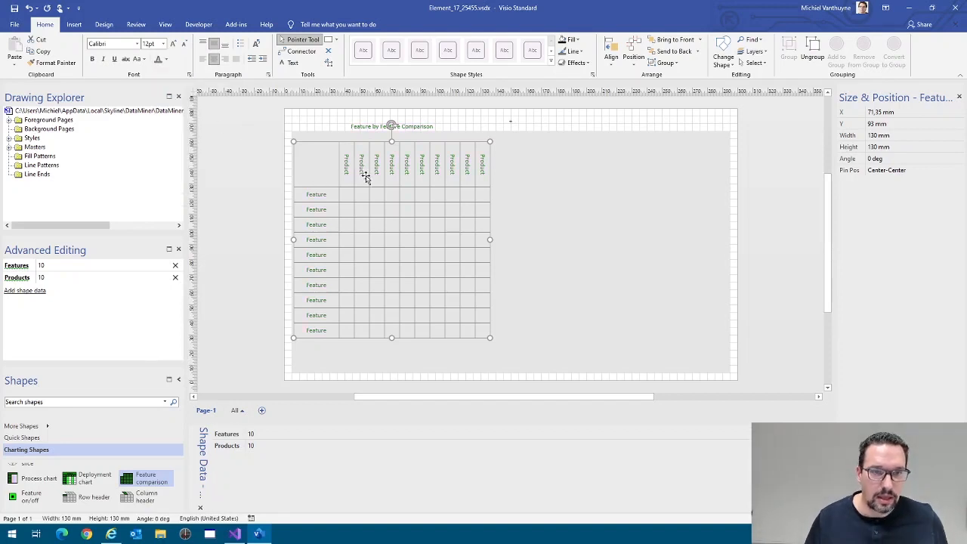
# Relabel the first five Feature row headers of the grid 0, 1, 2, 3 and 4 from the top down
pyautogui.click(316, 195)
pyautogui.write('0')
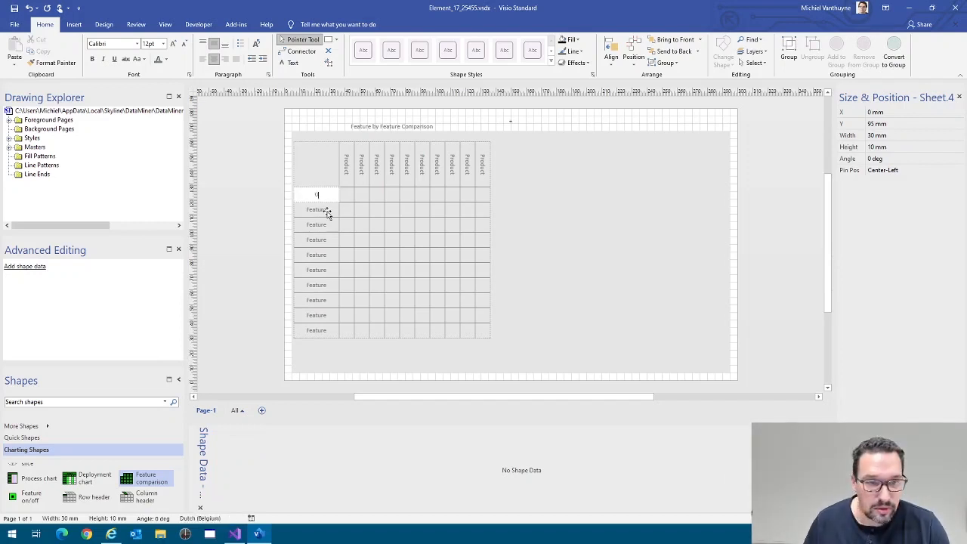
pyautogui.click(321, 211)
pyautogui.write('1')
pyautogui.click(323, 223)
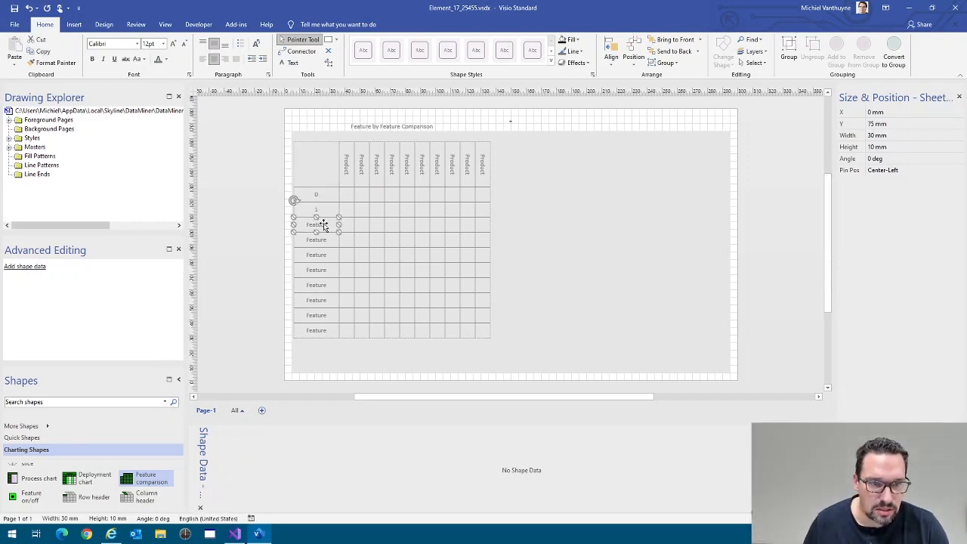
pyautogui.write('2')
pyautogui.click(320, 239)
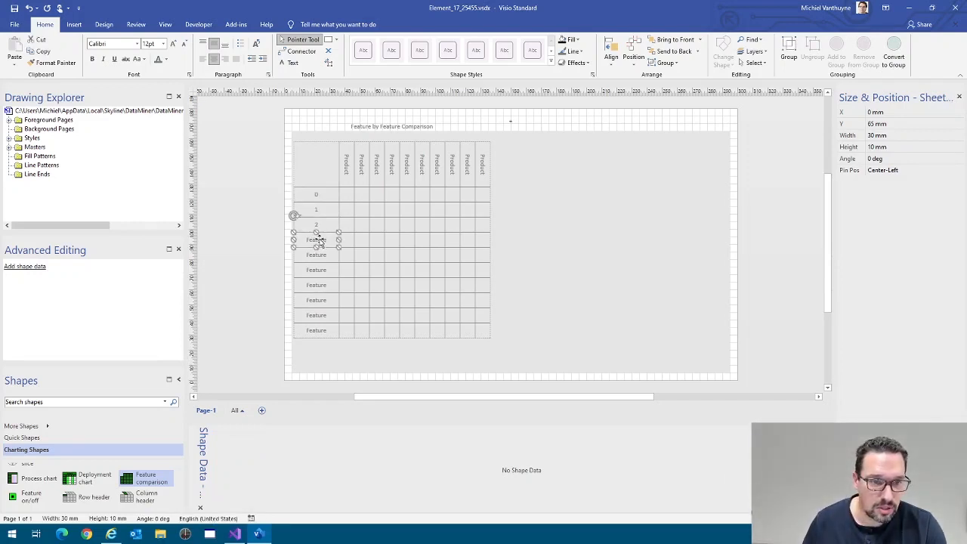
pyautogui.write('3')
pyautogui.click(317, 255)
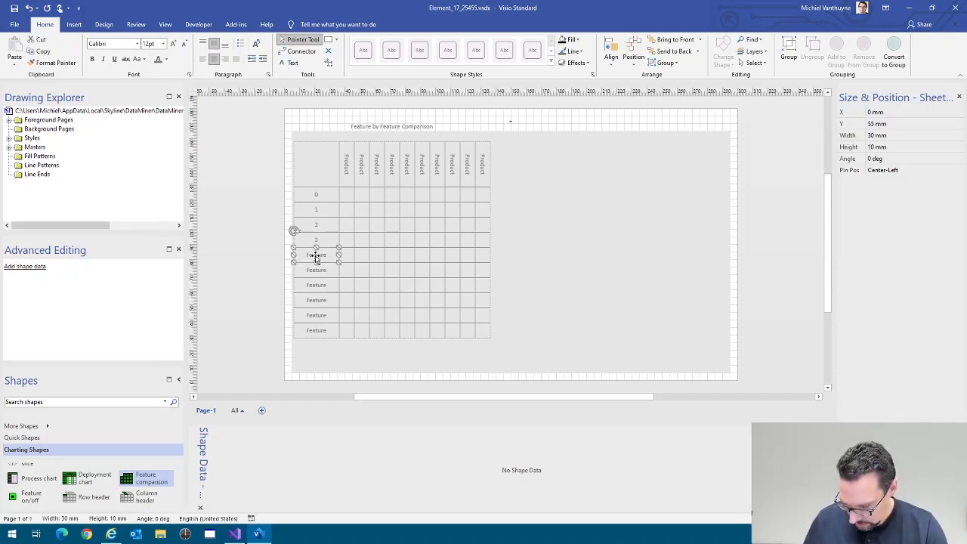
pyautogui.write('4')
# Relabel the remaining five Feature row headers 5, 6, 7, 8 and 9
pyautogui.click(317, 268)
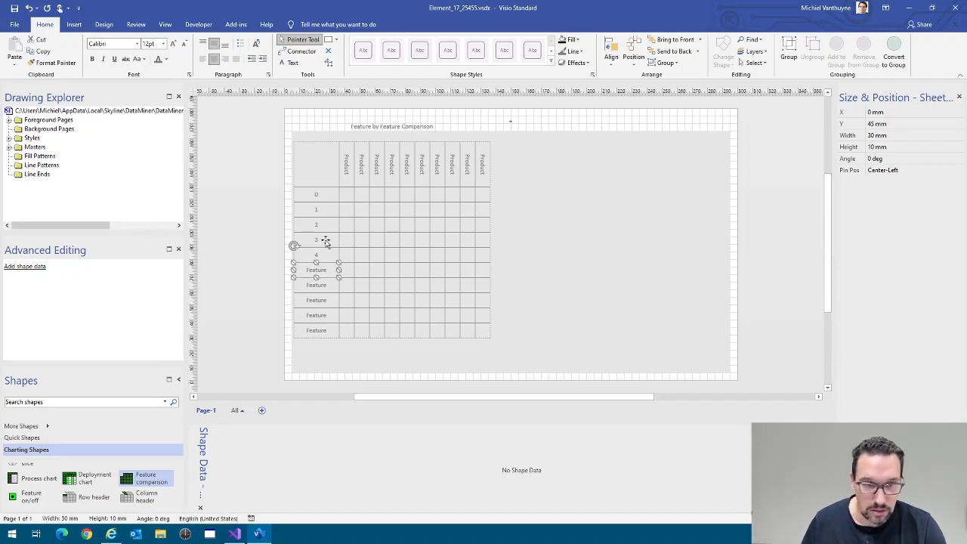
pyautogui.write('5')
pyautogui.click(318, 285)
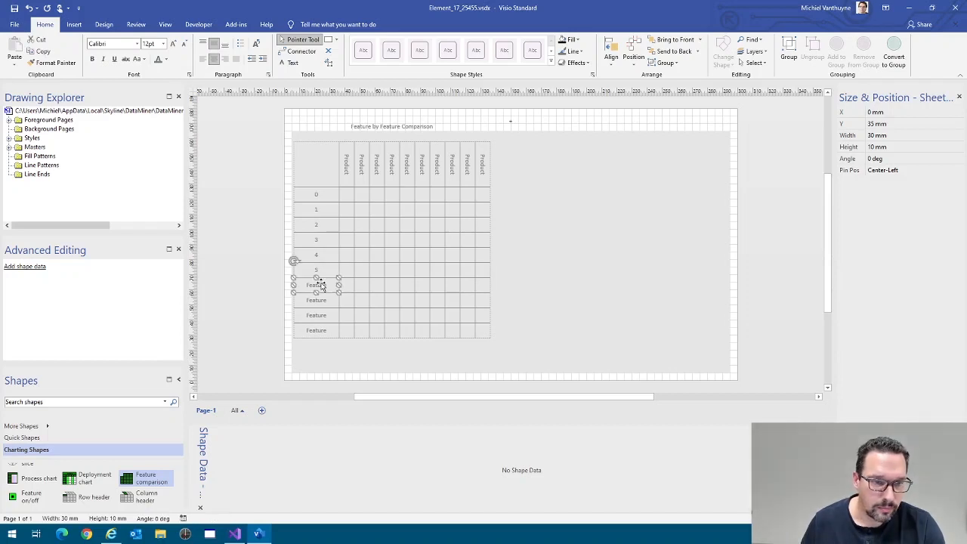
pyautogui.write('6')
pyautogui.click(317, 301)
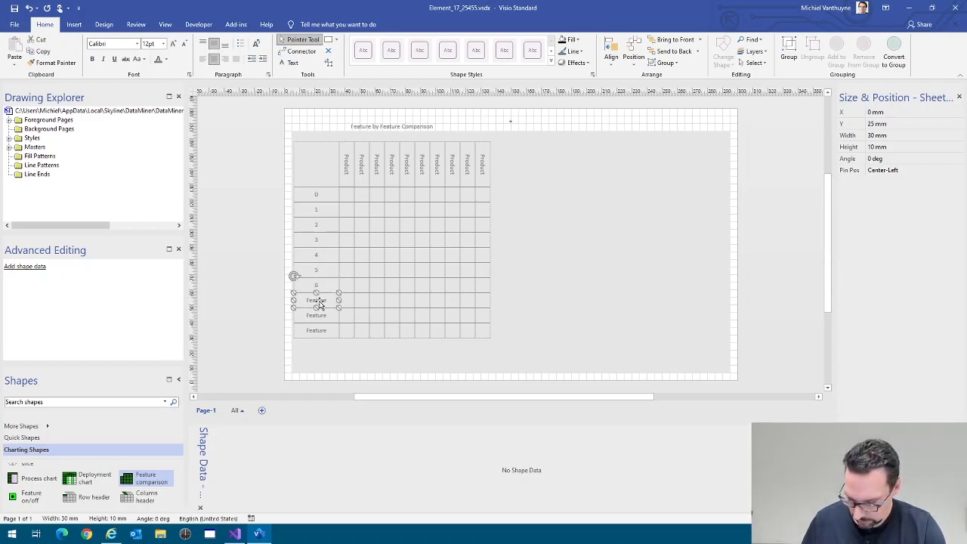
pyautogui.write('7')
pyautogui.click(317, 315)
pyautogui.write('8')
pyautogui.click(318, 330)
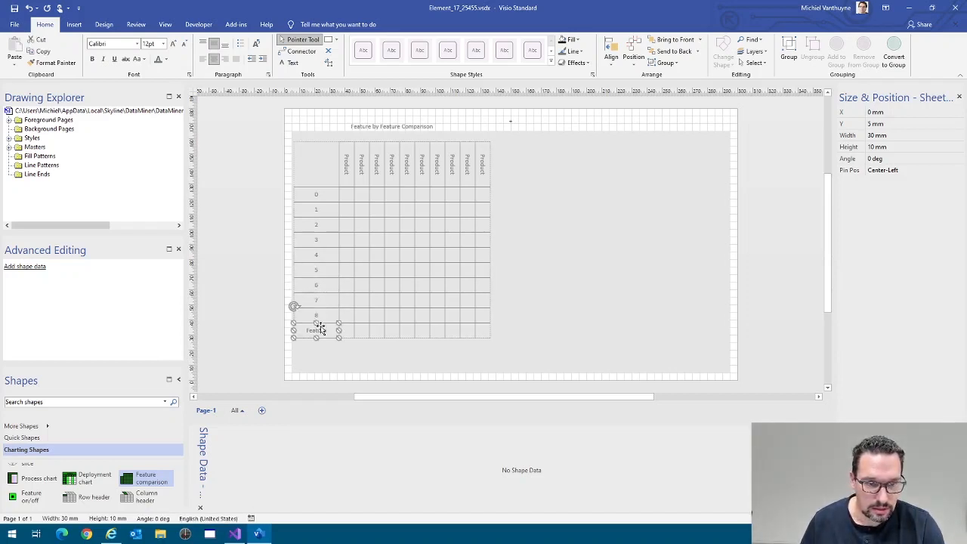
pyautogui.write('9')
# Relabel the first four Product column headers 0, 1, 2 and 3 from left to right
pyautogui.click(345, 165)
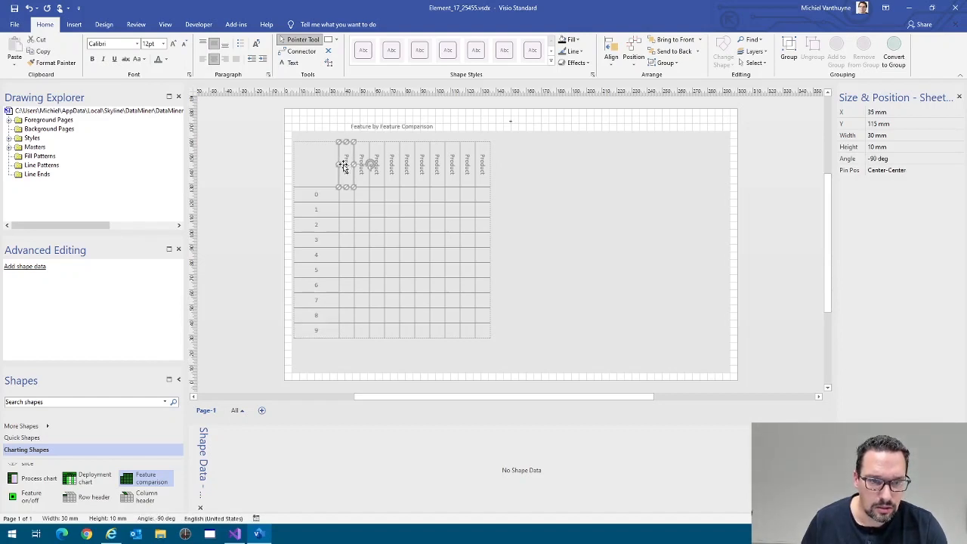
pyautogui.write('0')
pyautogui.click(370, 162)
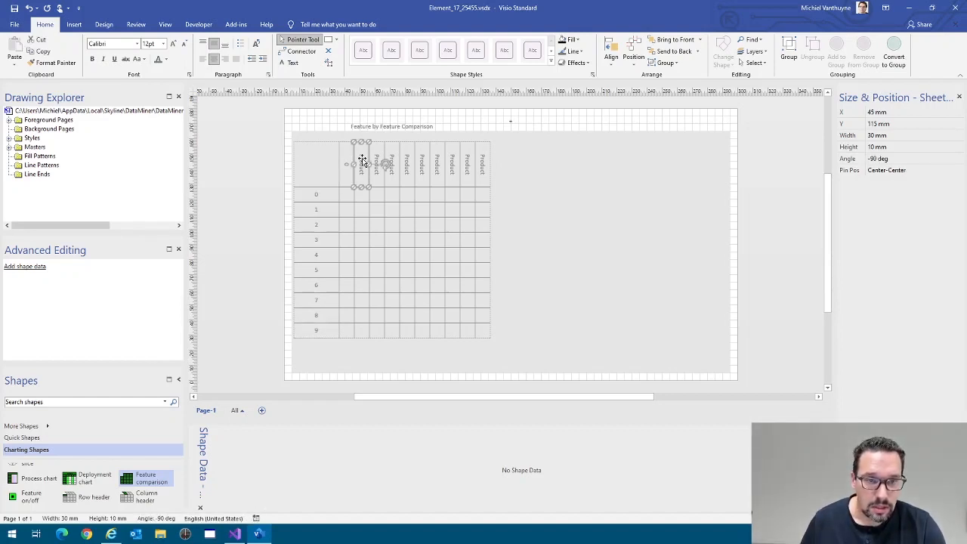
pyautogui.write('1')
pyautogui.click(376, 157)
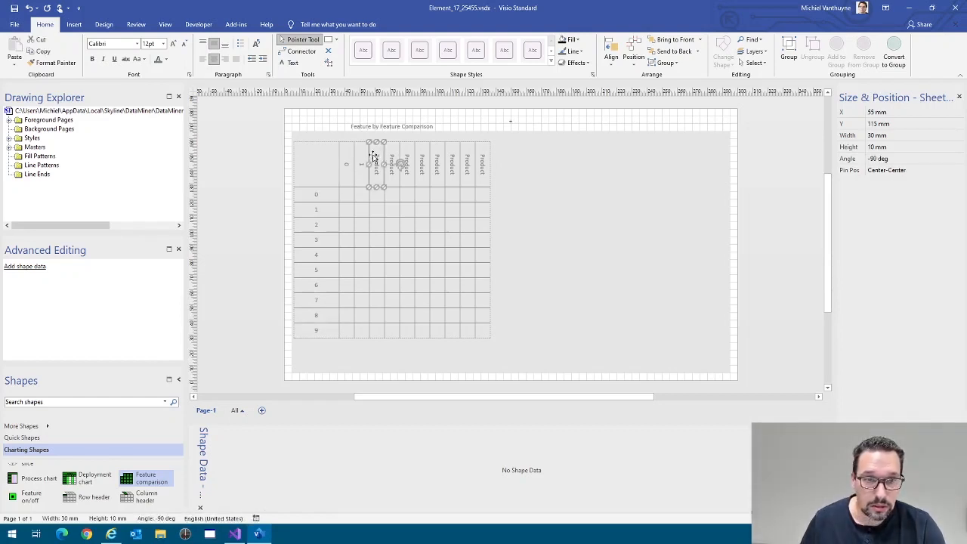
pyautogui.write('2')
pyautogui.click(390, 158)
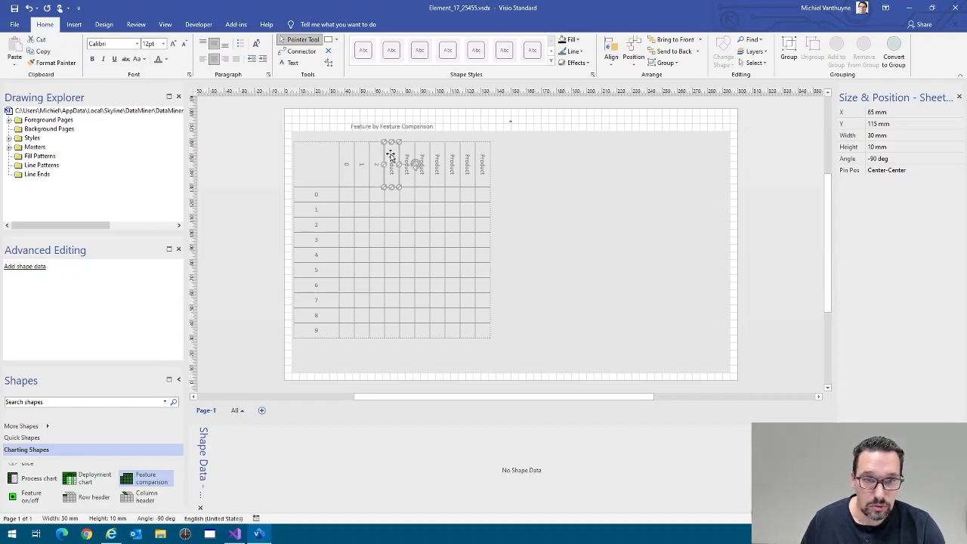
pyautogui.write('3')
# Relabel the fifth, sixth and seventh Product column headers 4, 5 and 6
pyautogui.click(406, 158)
pyautogui.click(407, 158)
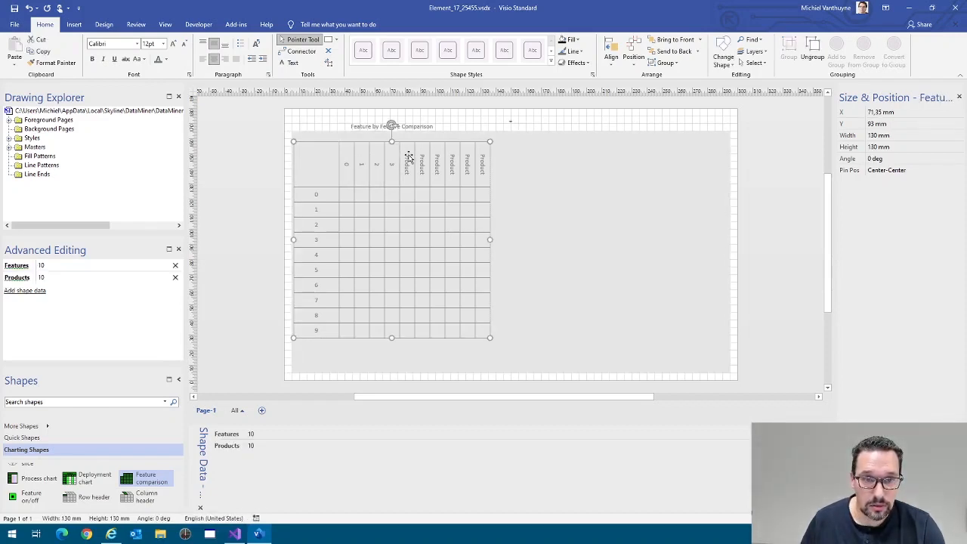
pyautogui.write('4')
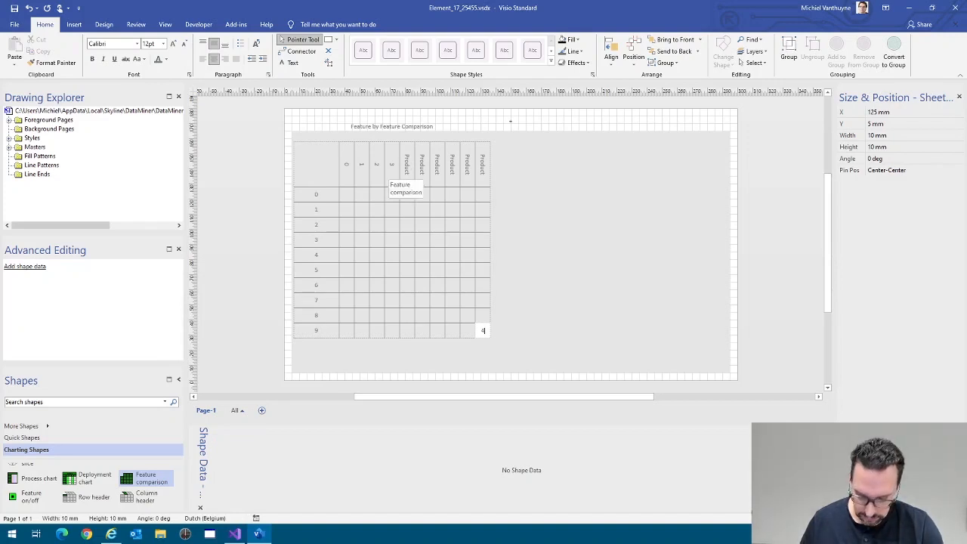
pyautogui.click(406, 165)
pyautogui.write('4')
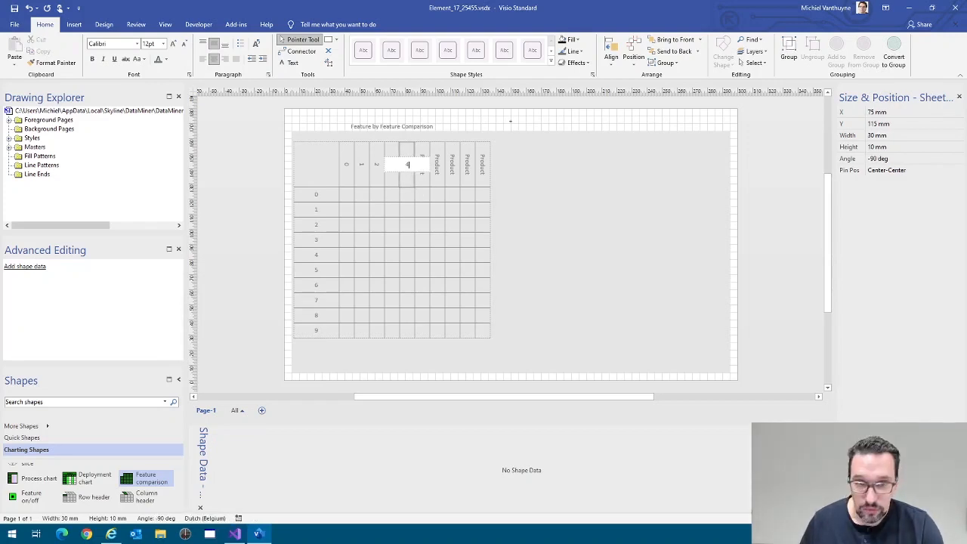
pyautogui.click(424, 159)
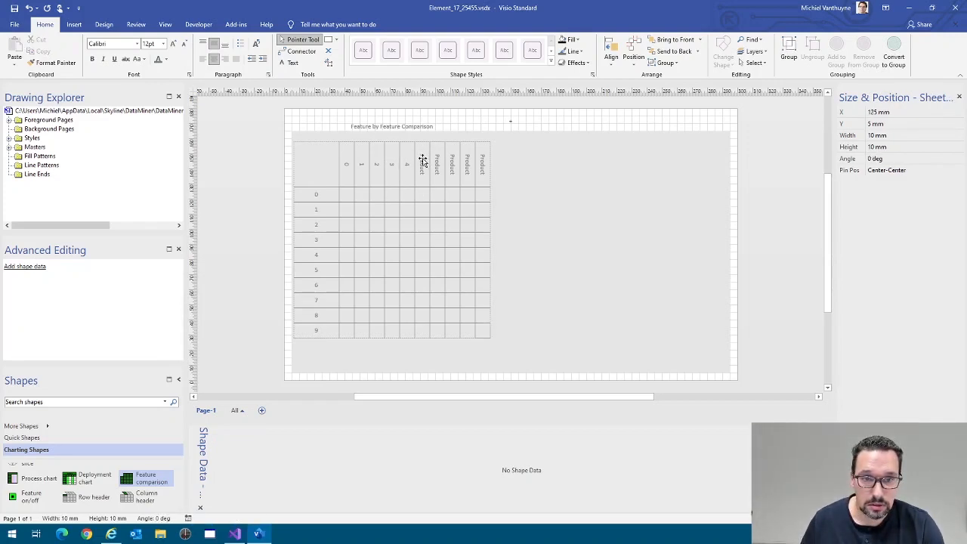
pyautogui.click(423, 161)
pyautogui.write('5')
pyautogui.click(438, 157)
pyautogui.click(438, 159)
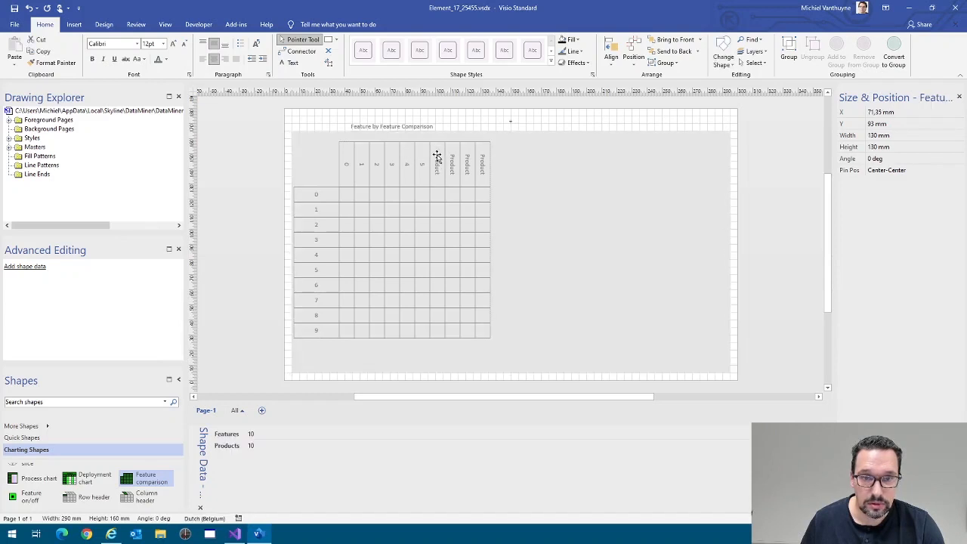
pyautogui.click(439, 168)
pyautogui.write('6')
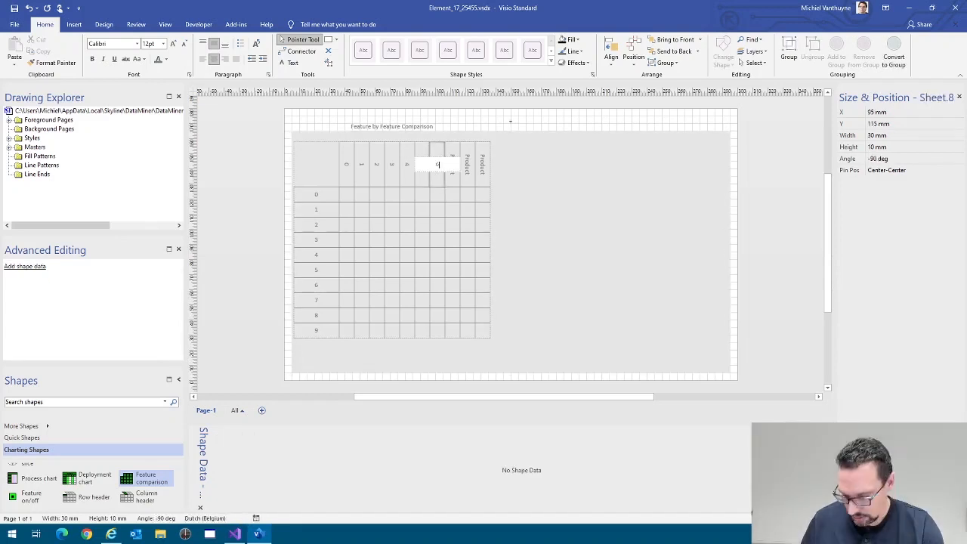
# Relabel the last three Product column headers 7, 8 and 9
pyautogui.click(481, 157)
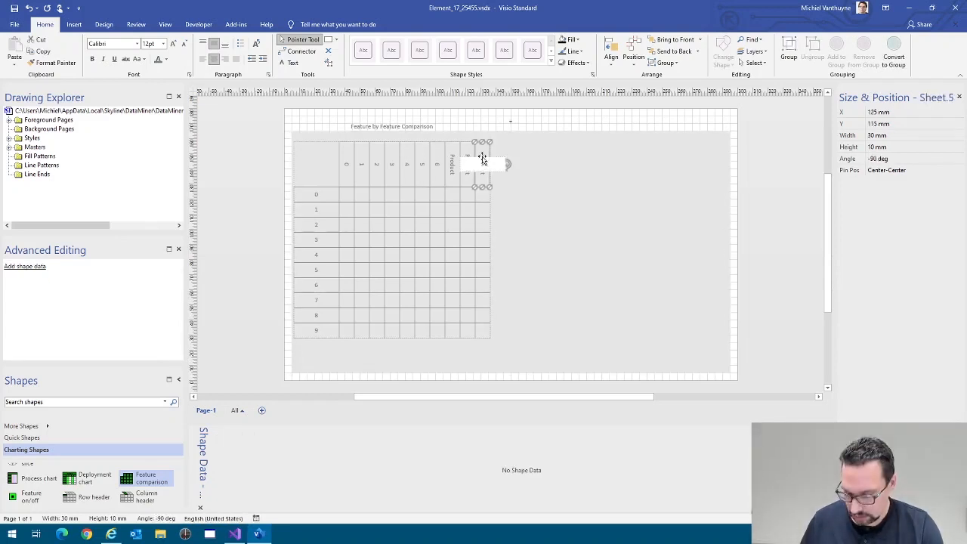
pyautogui.write('9')
pyautogui.click(452, 160)
pyautogui.write('7')
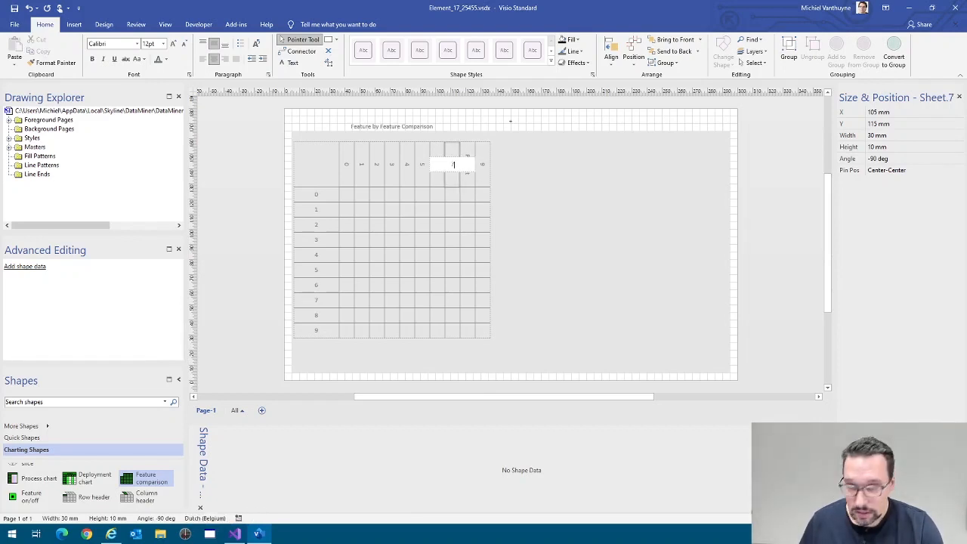
pyautogui.click(465, 156)
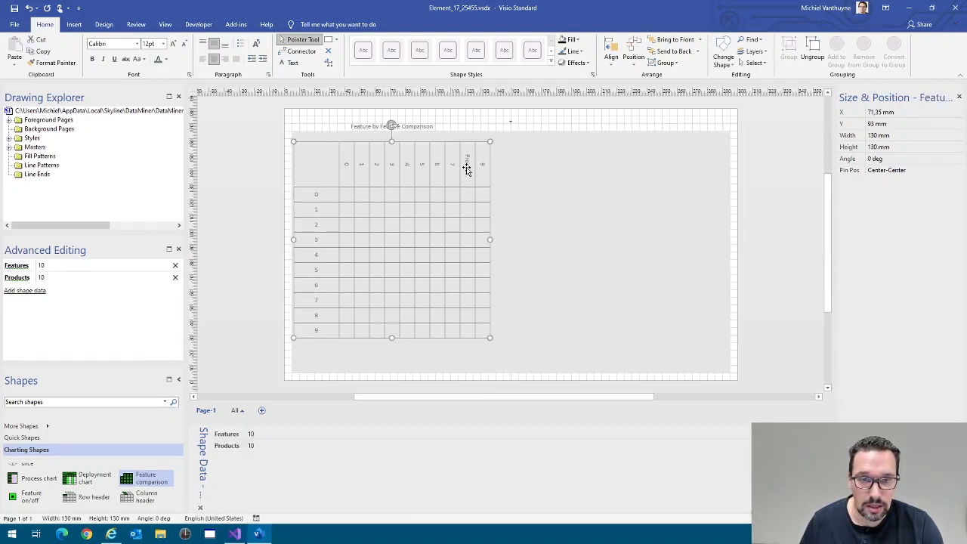
pyautogui.doubleClick(466, 169)
pyautogui.click(466, 162)
pyautogui.write('8')
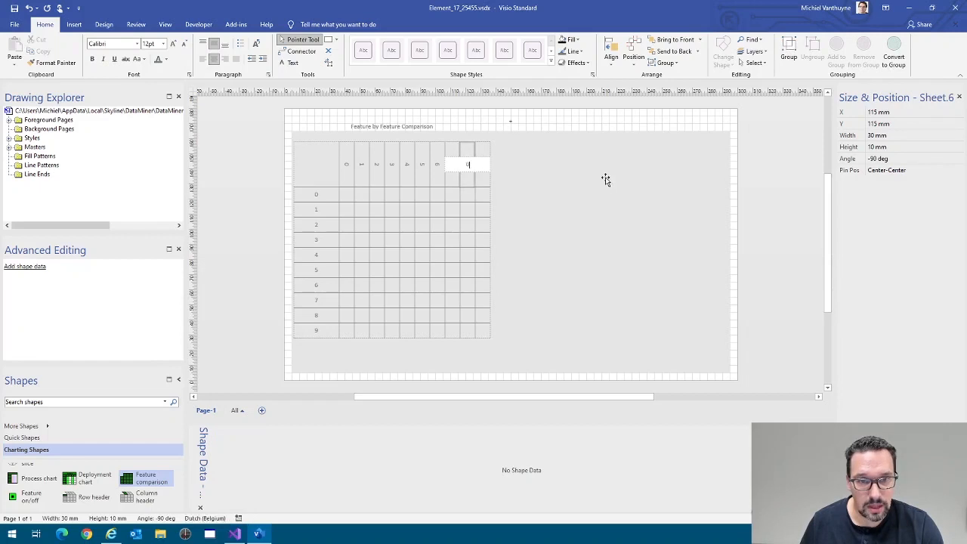
pyautogui.click(486, 194)
pyautogui.press('Escape')
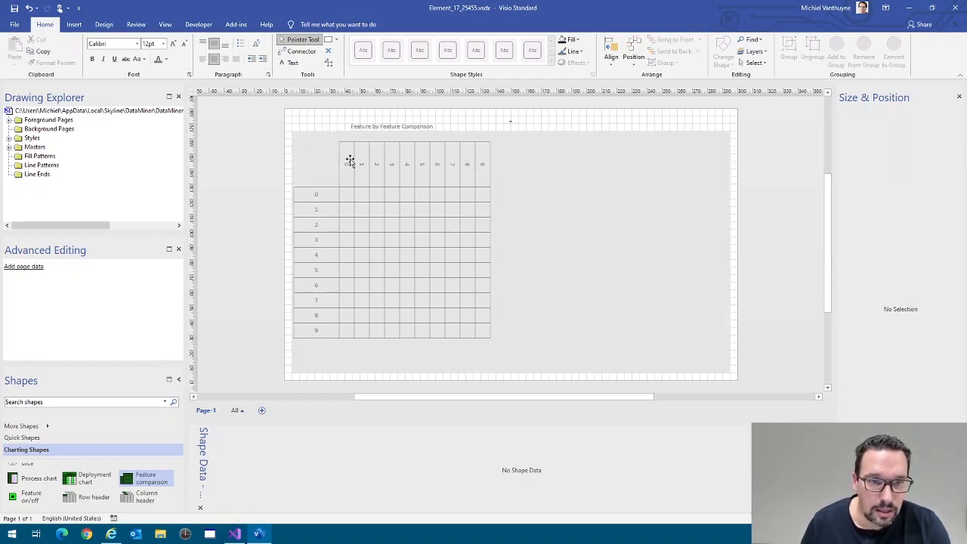
# Delete the large grey rectangle that covers the page area around the grid
pyautogui.click(351, 163)
pyautogui.press('Escape')
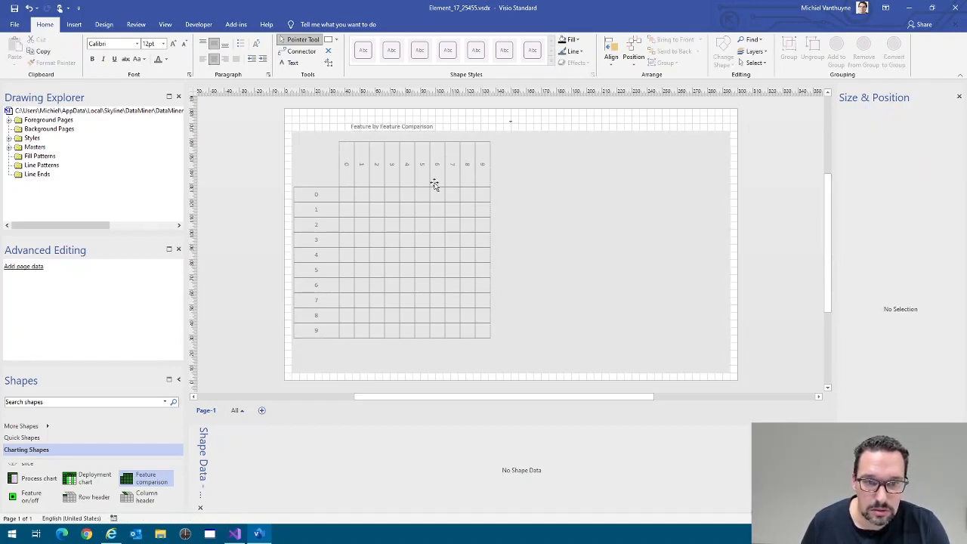
pyautogui.click(641, 195)
pyautogui.press('Escape')
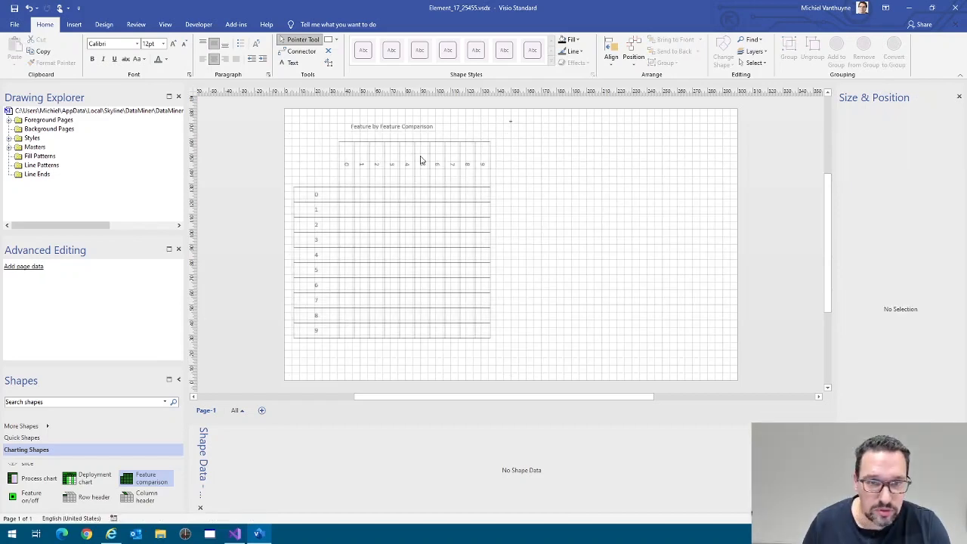
# Rotate the text of all ten column headers, 0 through 9, so the digits read upright
pyautogui.click(346, 167)
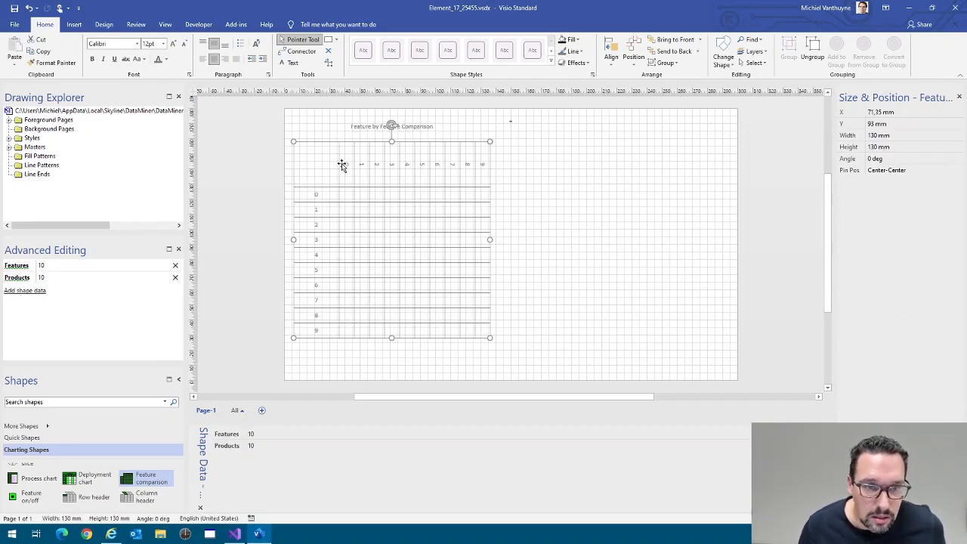
pyautogui.click(348, 166)
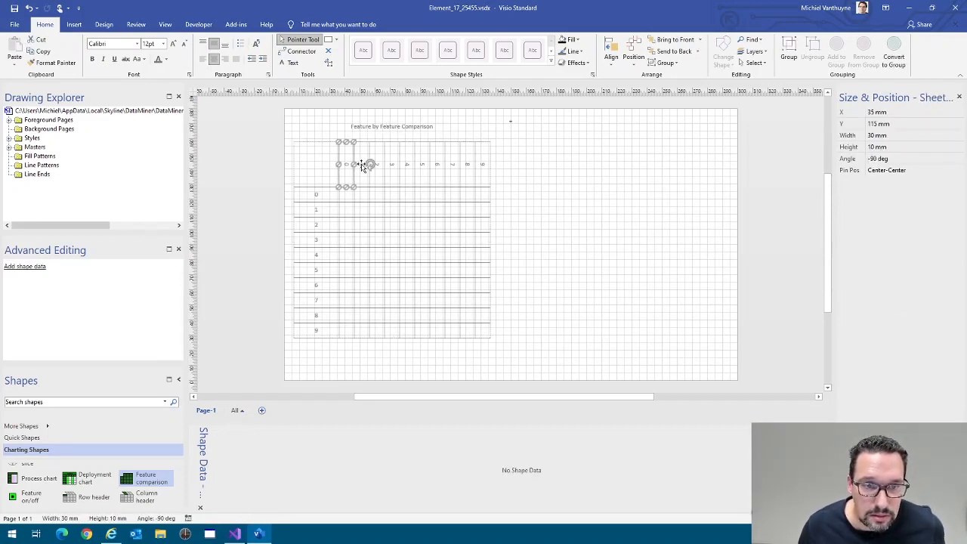
pyautogui.keyDown('ctrl'); pyautogui.click(362, 166); pyautogui.keyUp('ctrl')
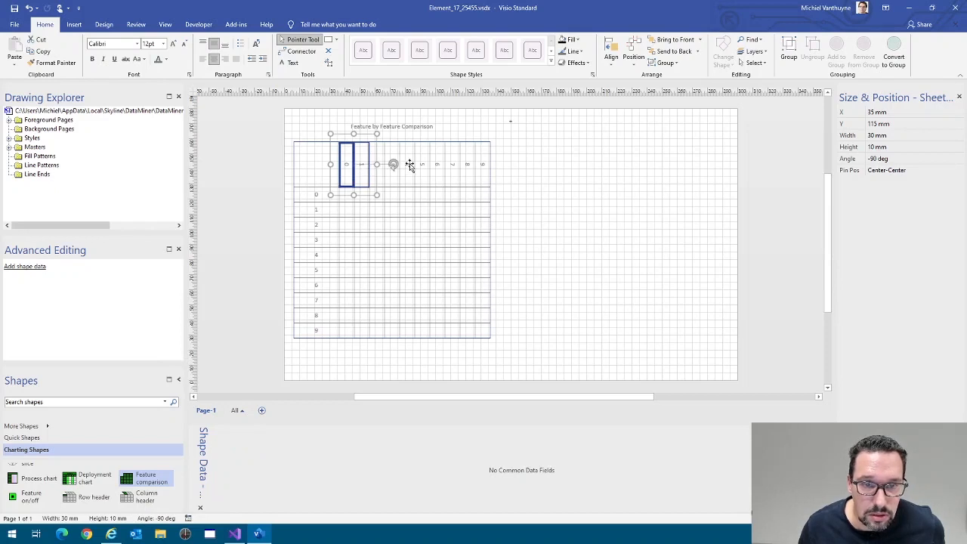
pyautogui.keyDown('ctrl'); pyautogui.click(408, 165); pyautogui.keyUp('ctrl')
pyautogui.keyDown('ctrl'); pyautogui.click(452, 164); pyautogui.keyUp('ctrl')
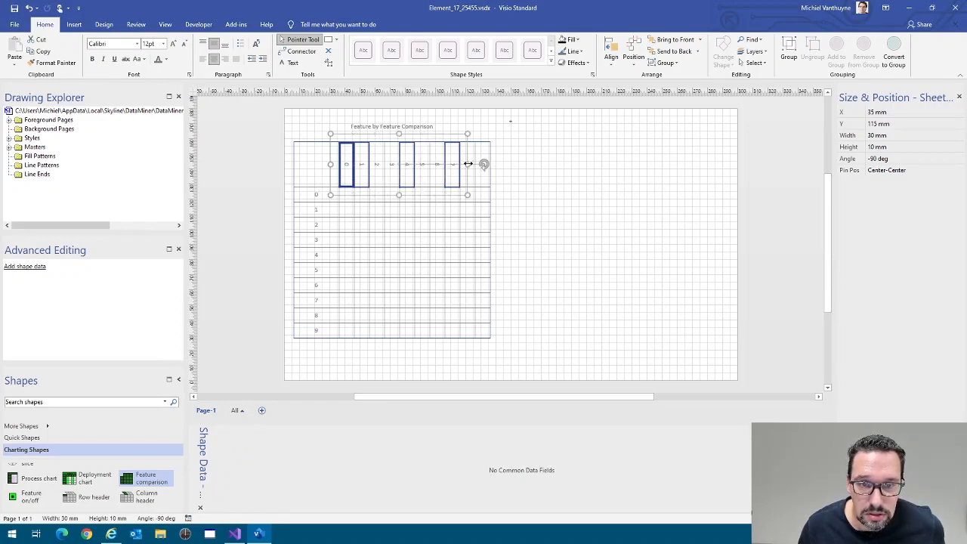
pyautogui.keyDown('ctrl'); pyautogui.click(376, 165); pyautogui.keyUp('ctrl')
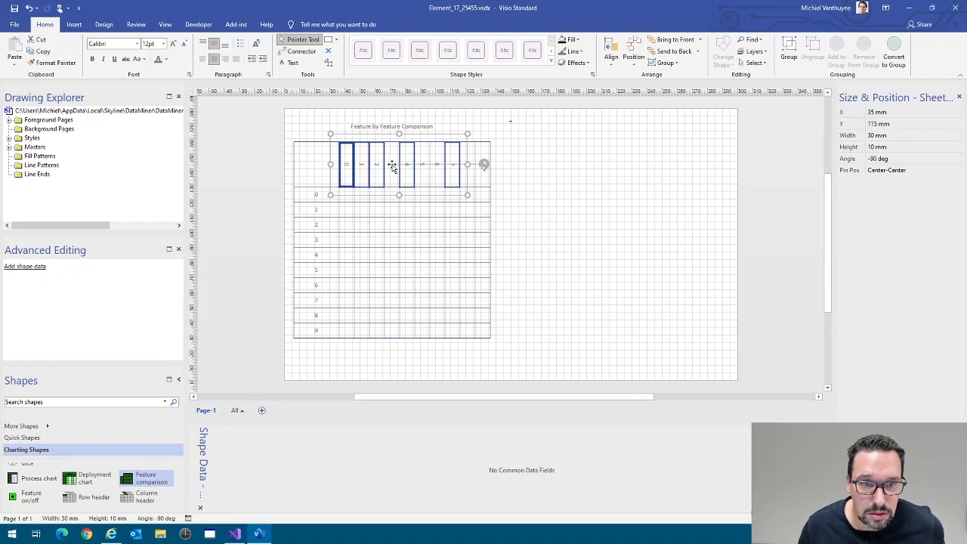
pyautogui.keyDown('ctrl'); pyautogui.click(391, 165); pyautogui.keyUp('ctrl')
pyautogui.keyDown('ctrl'); pyautogui.click(421, 165); pyautogui.keyUp('ctrl')
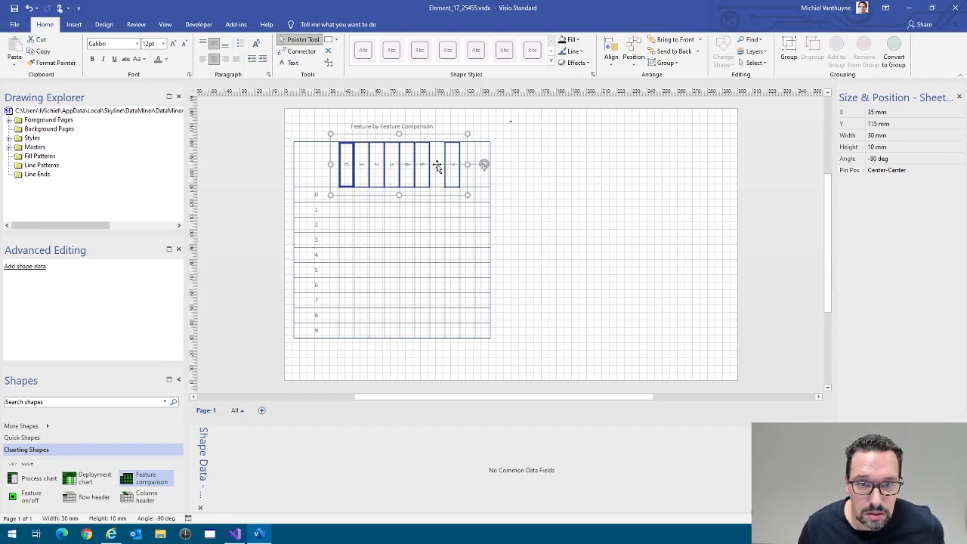
pyautogui.keyDown('ctrl'); pyautogui.click(436, 165); pyautogui.keyUp('ctrl')
pyautogui.keyDown('ctrl'); pyautogui.click(473, 157); pyautogui.keyUp('ctrl')
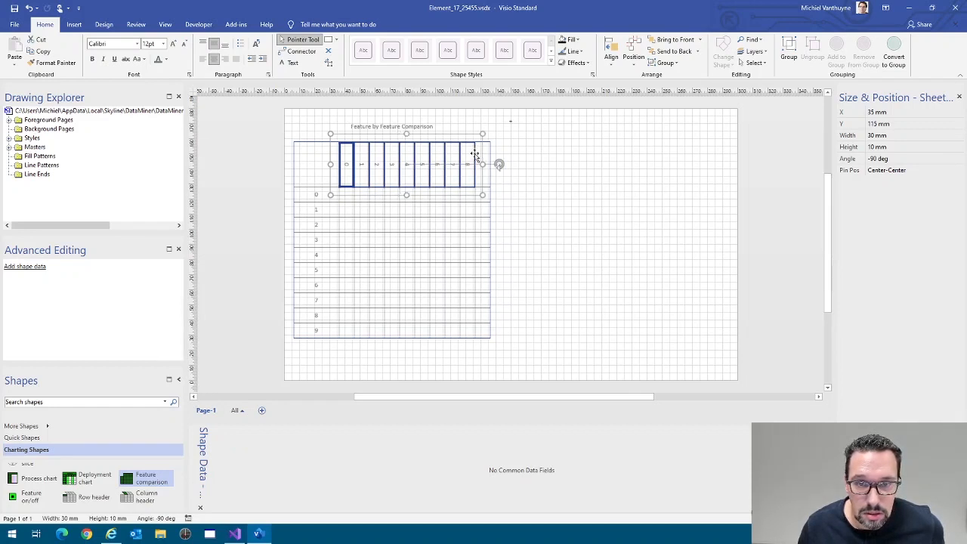
pyautogui.keyDown('ctrl'); pyautogui.click(480, 156); pyautogui.keyUp('ctrl')
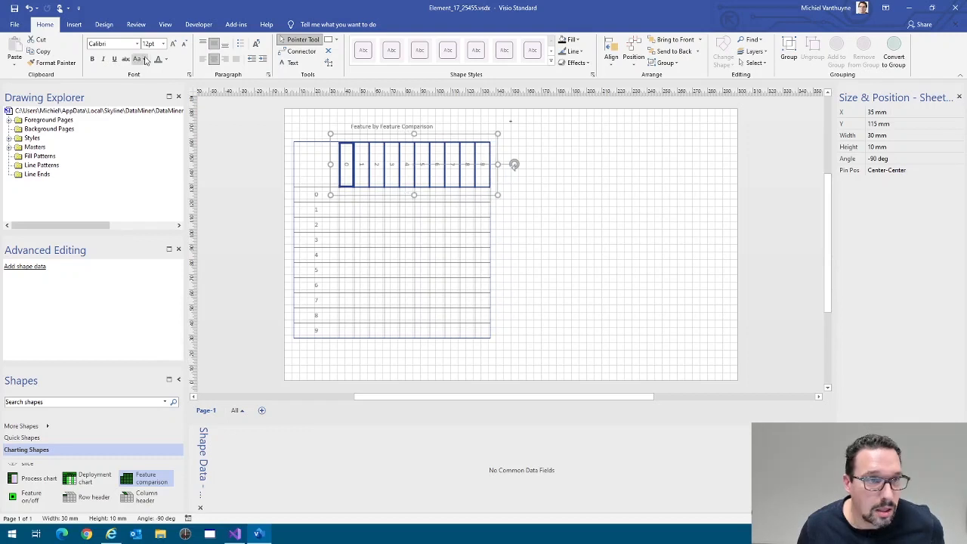
pyautogui.click(231, 184)
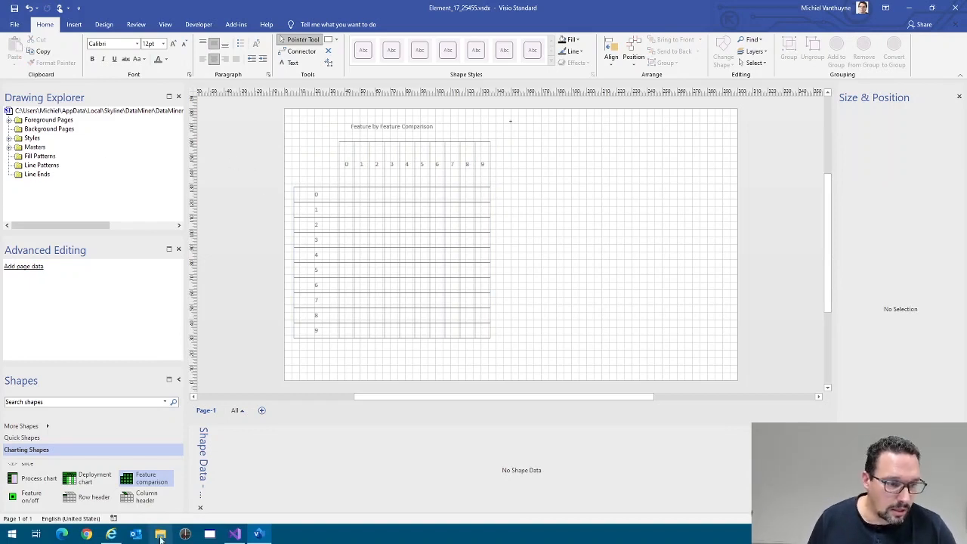
# Open the Basic Shapes stencil and place a rectangle about 130 mm wide and 68 mm high in the empty page area beside the grid
pyautogui.click(51, 428)
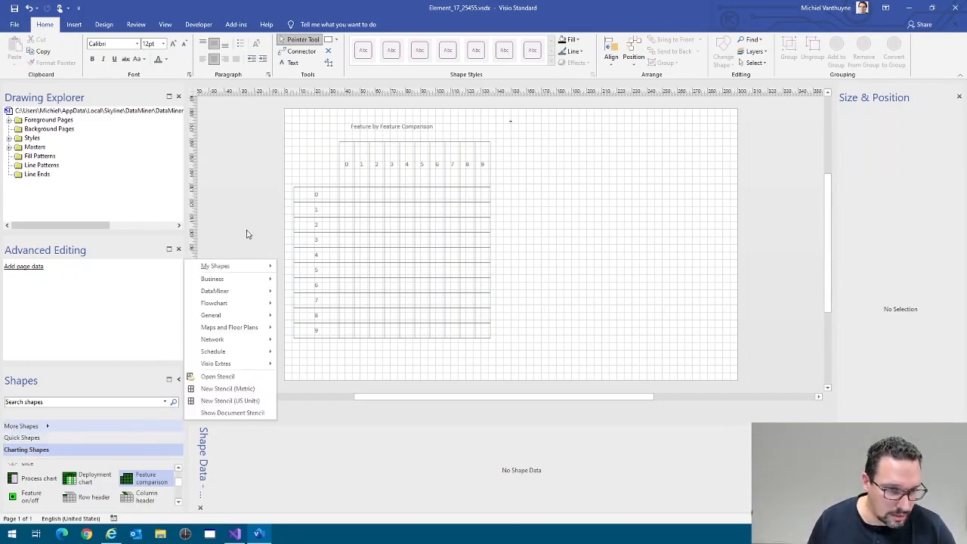
pyautogui.moveTo(251, 292)
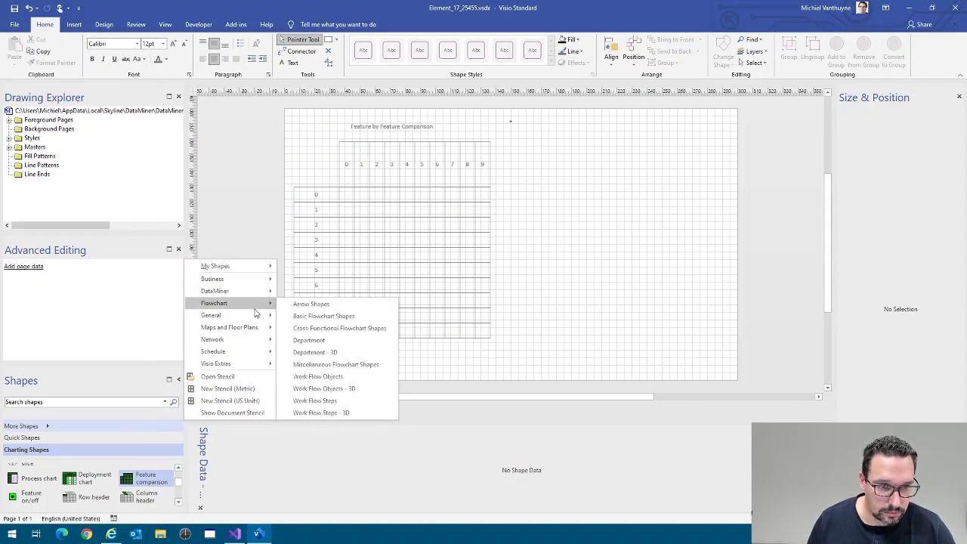
pyautogui.moveTo(264, 315)
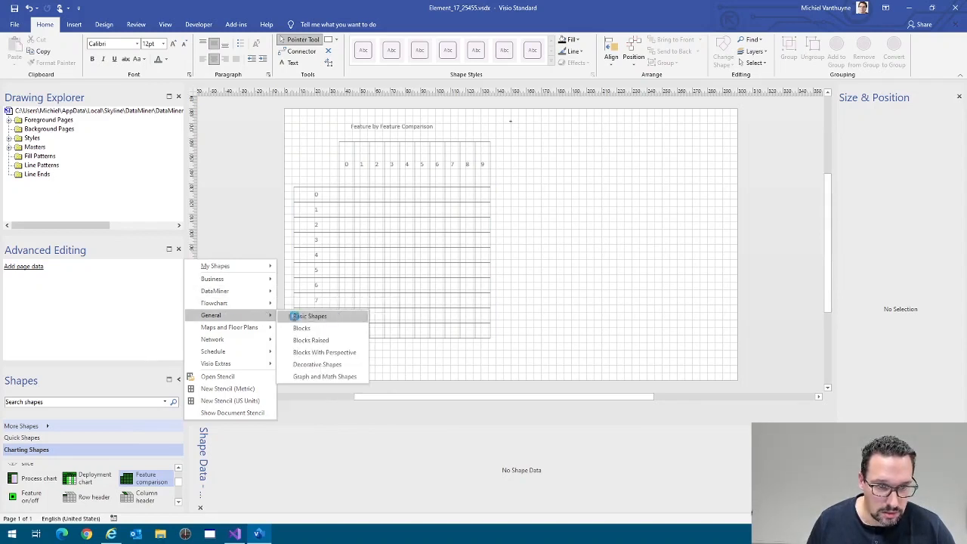
pyautogui.click(336, 317)
pyautogui.moveTo(18, 473); pyautogui.dragTo(722, 195)
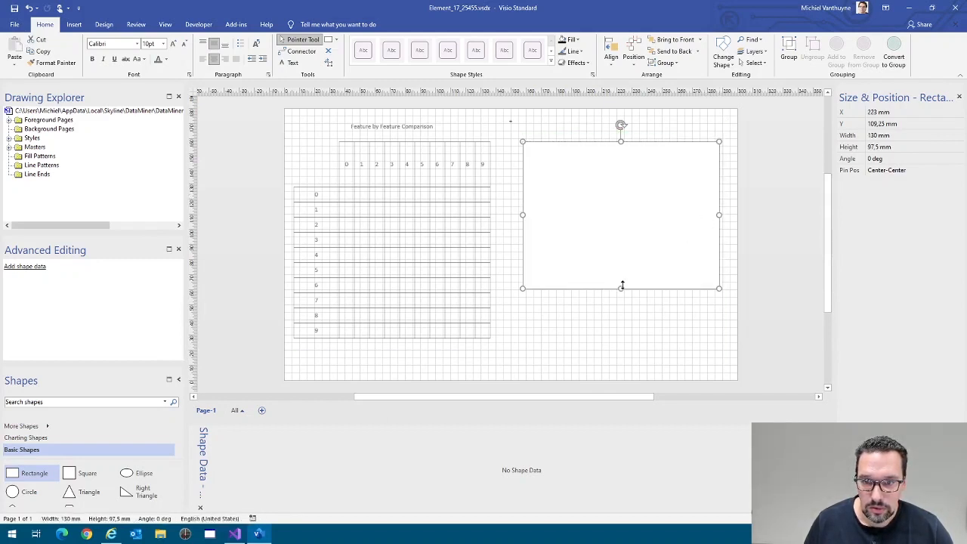
pyautogui.moveTo(621, 287); pyautogui.dragTo(626, 244)
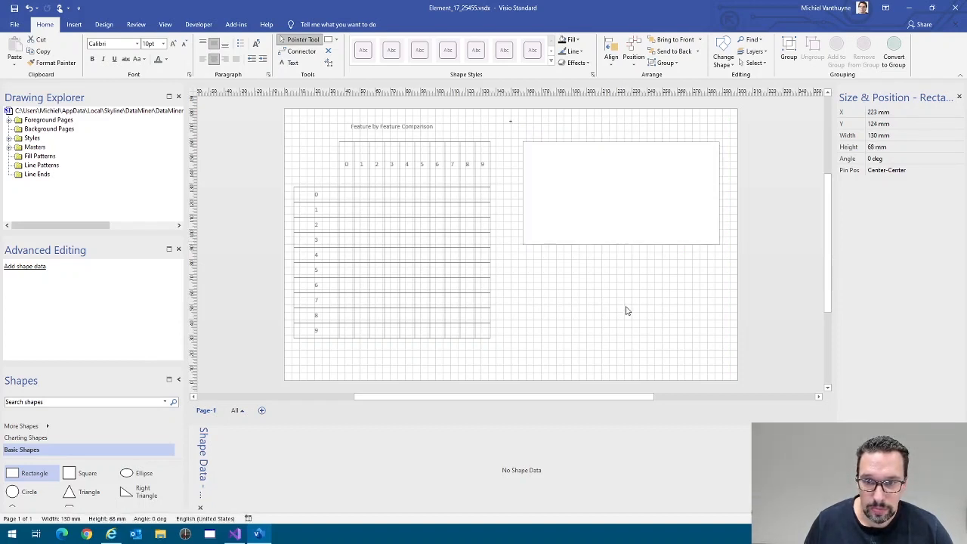
pyautogui.click(593, 296)
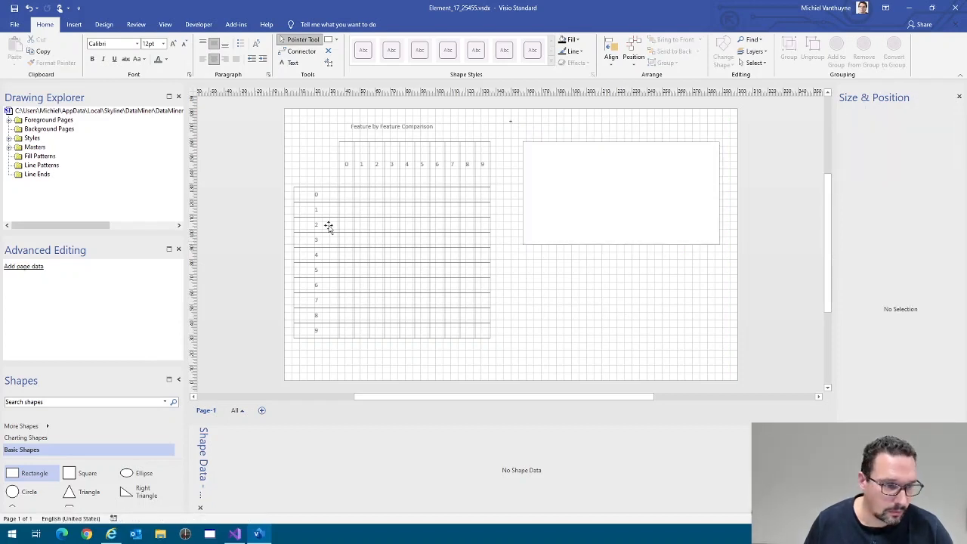
# Place two squares beside the page and fit one of them, resized to 10 by 10 mm, into the cell at column 0, row 0
pyautogui.moveTo(82, 473); pyautogui.dragTo(231, 188)
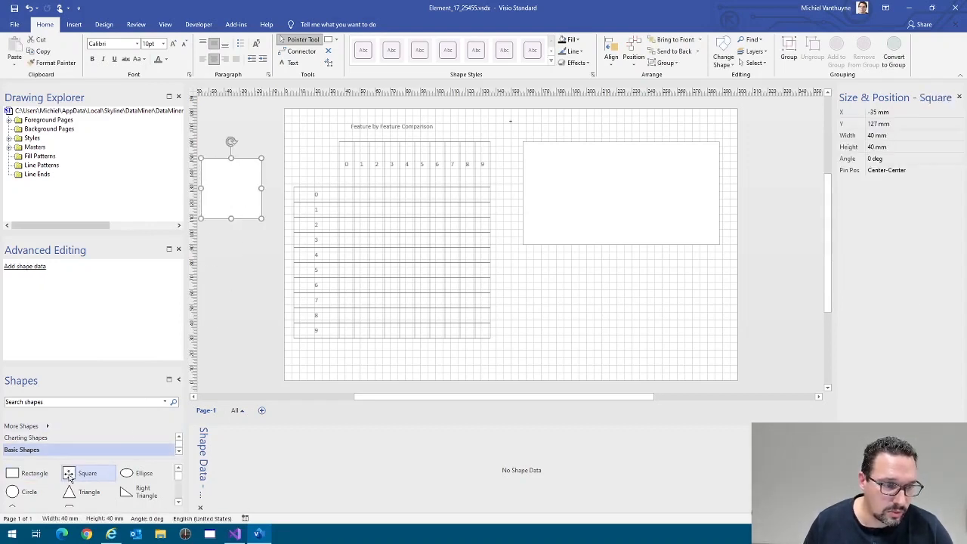
pyautogui.moveTo(68, 473); pyautogui.dragTo(233, 274)
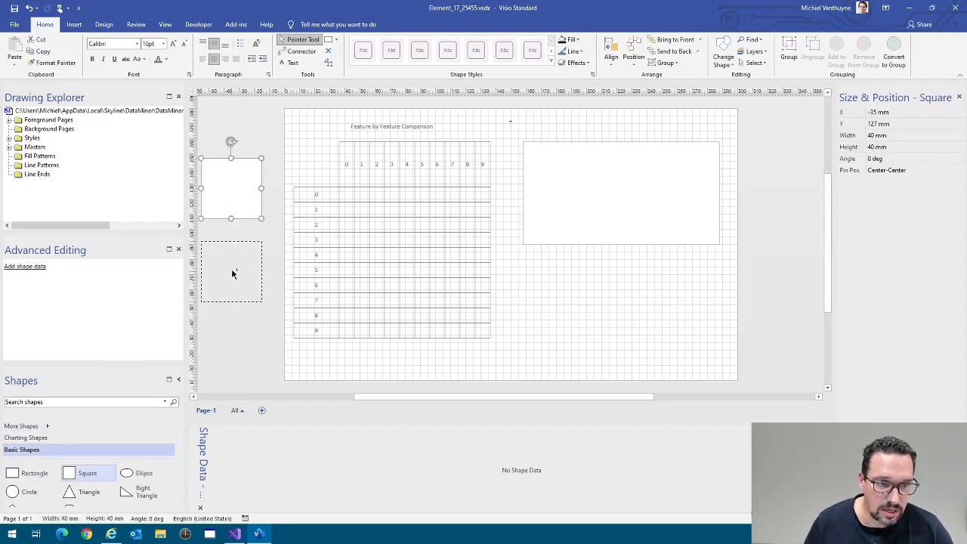
pyautogui.click(228, 184)
pyautogui.moveTo(228, 184); pyautogui.dragTo(358, 204)
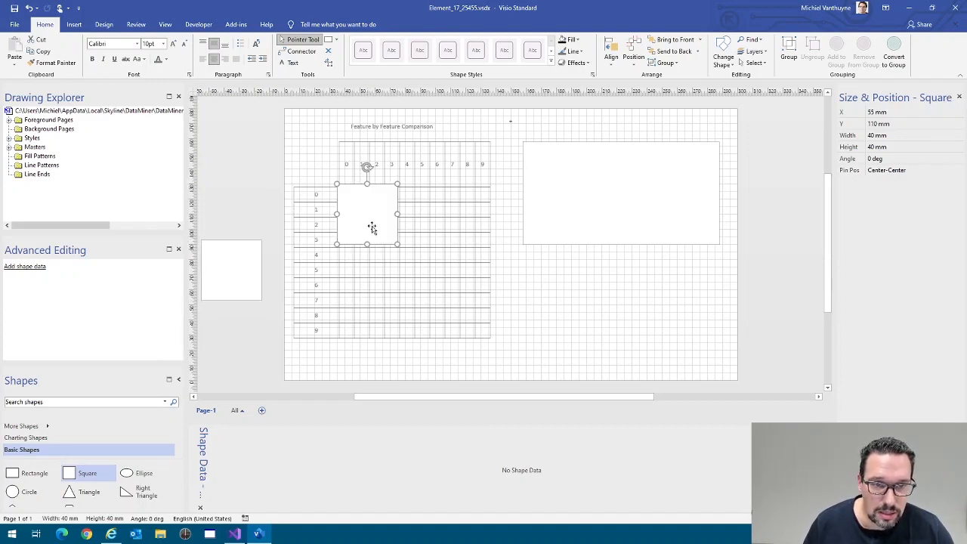
pyautogui.moveTo(389, 235); pyautogui.dragTo(361, 219)
pyautogui.keyDown('ctrl'); pyautogui.scroll(3, 345, 185); pyautogui.keyUp('ctrl')
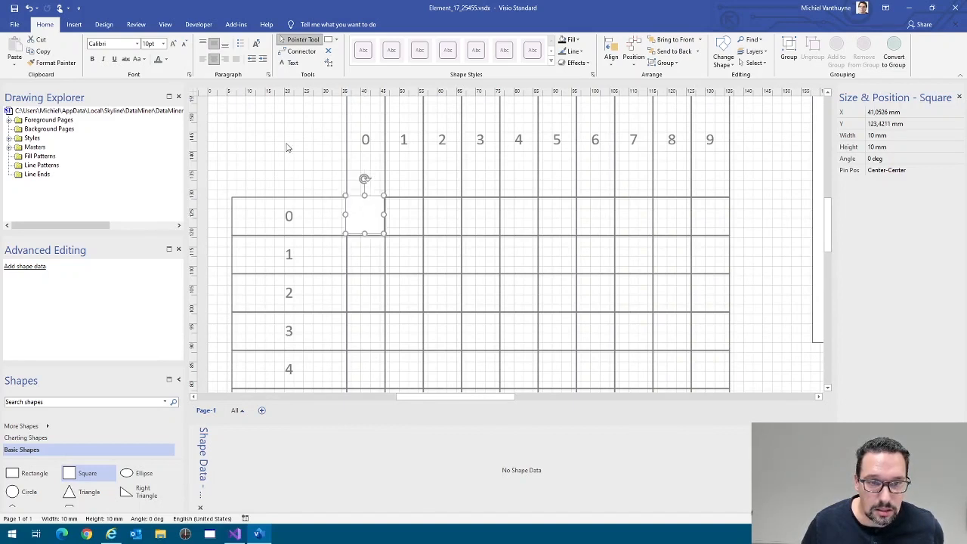
pyautogui.click(310, 207)
# Delete the spare large square outside the page
pyautogui.keyDown('ctrl'); pyautogui.scroll(-3, 491, 247); pyautogui.keyUp('ctrl')
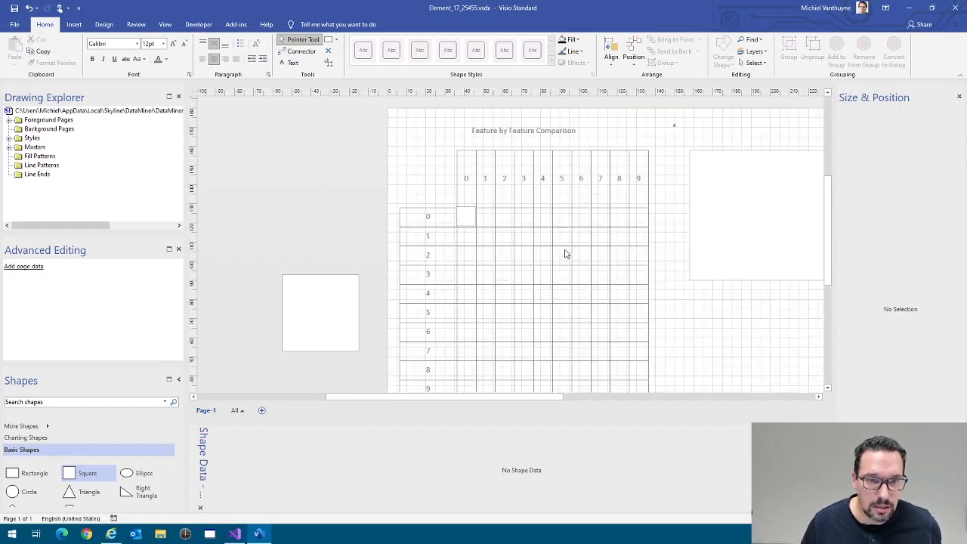
pyautogui.click(328, 317)
pyautogui.press('Delete')
# Duplicate the 10 mm square and position the copy in the cell at column 9, row 9
pyautogui.click(464, 219)
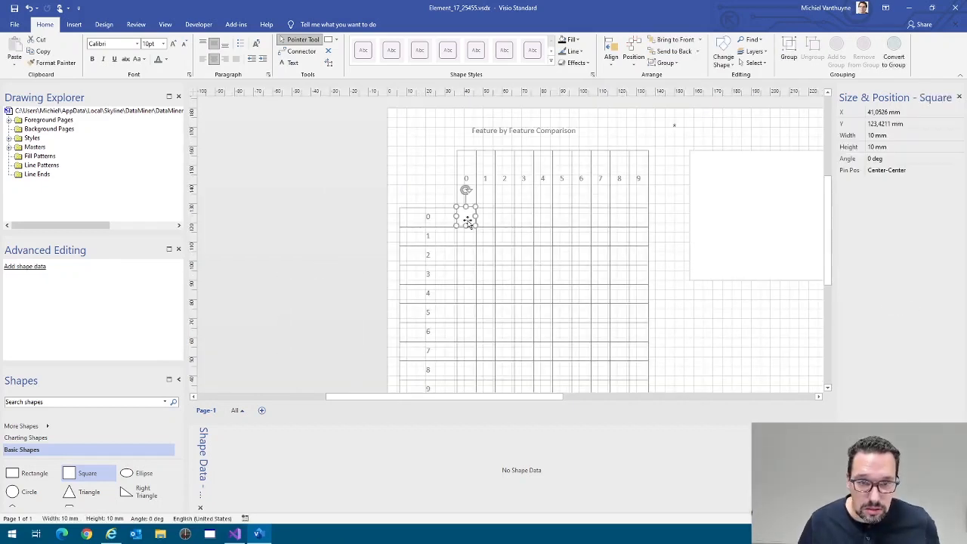
pyautogui.scroll(-3, 609, 323)
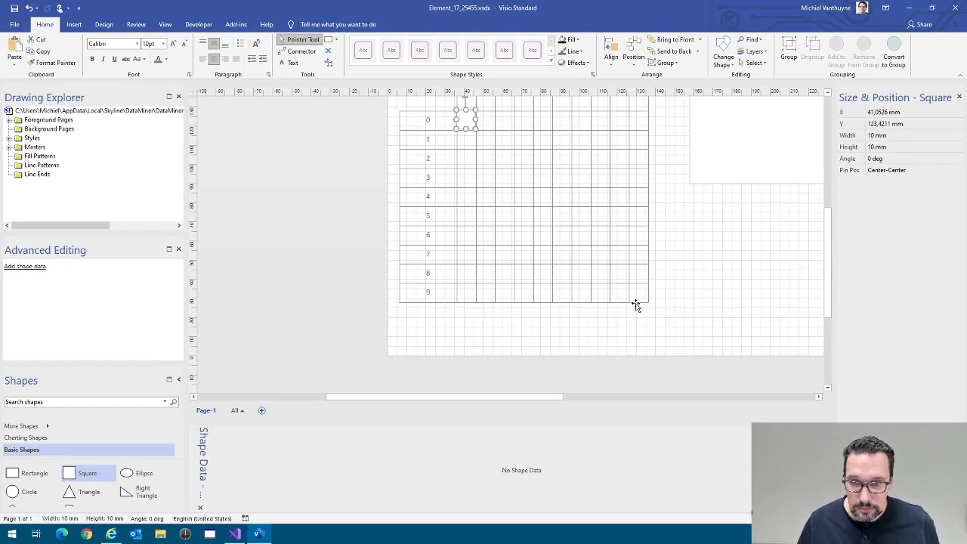
pyautogui.moveTo(459, 119); pyautogui.dragTo(477, 137)
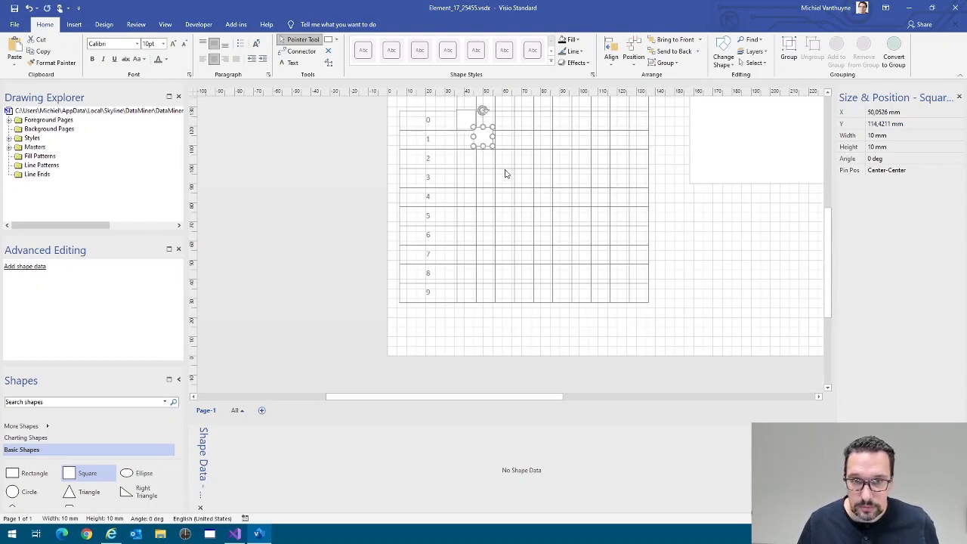
pyautogui.moveTo(620, 283)
pyautogui.mouseDown()
pyautogui.moveTo(645, 295)
pyautogui.moveTo(636, 291)
pyautogui.mouseUp()
pyautogui.click(619, 269)
# Label the square in the first grid cell 0,0 and the square in the last cell 9,9
pyautogui.click(462, 120)
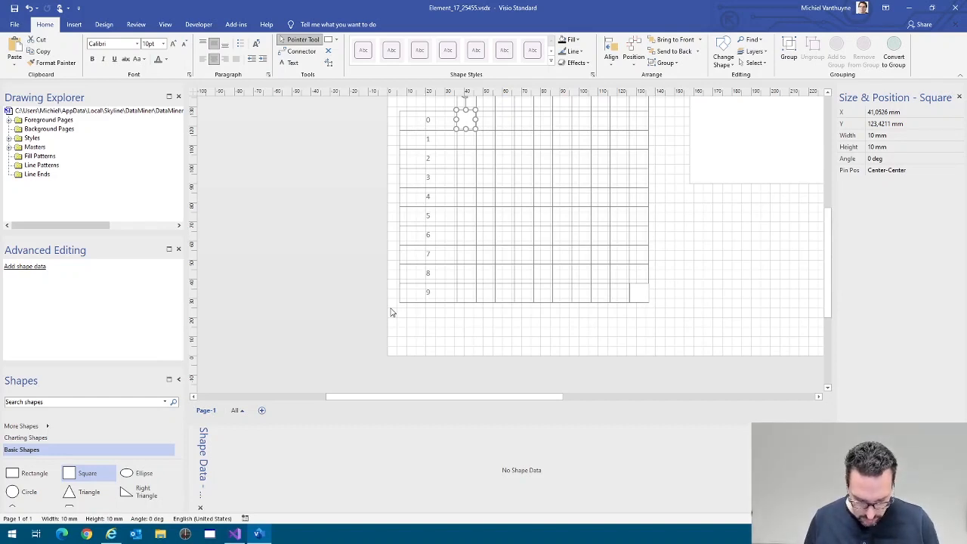
pyautogui.write('0,0')
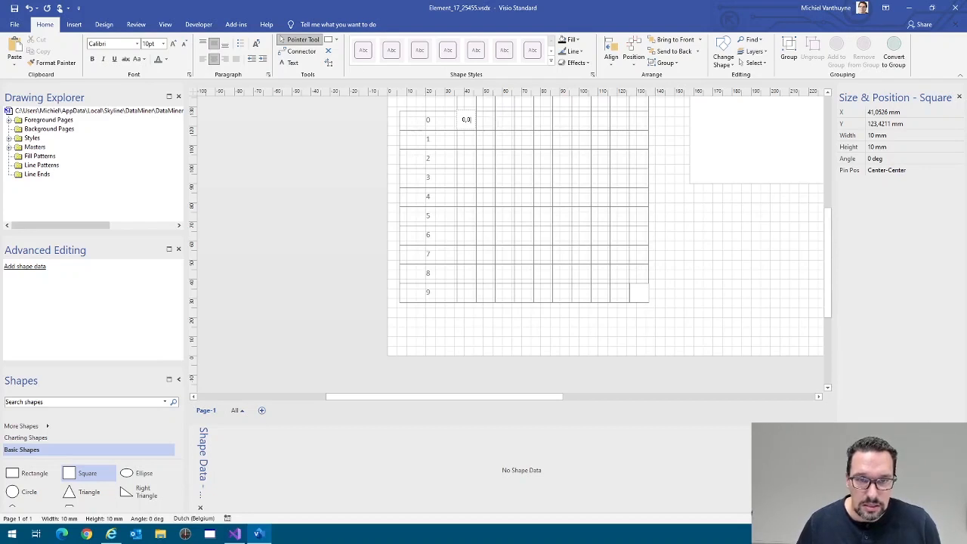
pyautogui.click(691, 263)
pyautogui.click(645, 292)
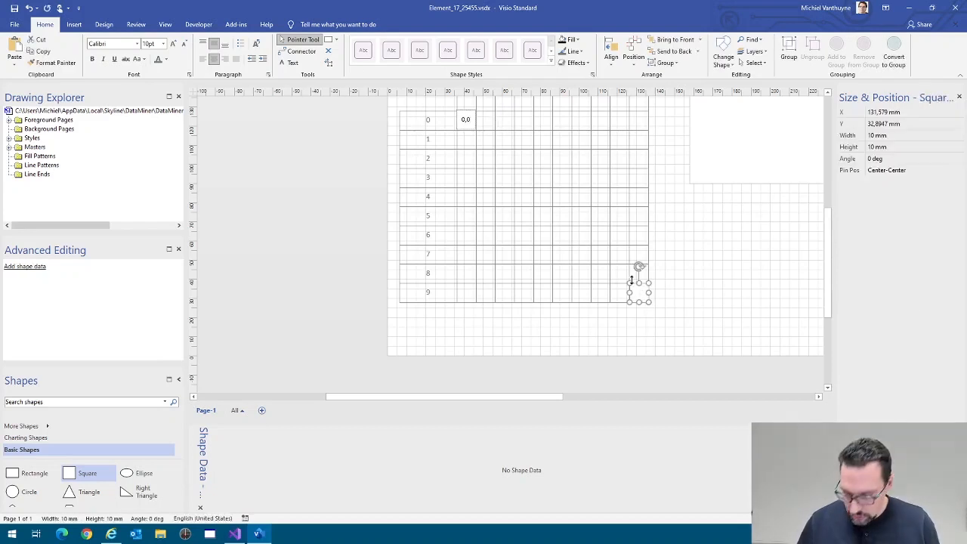
pyautogui.write(',9')
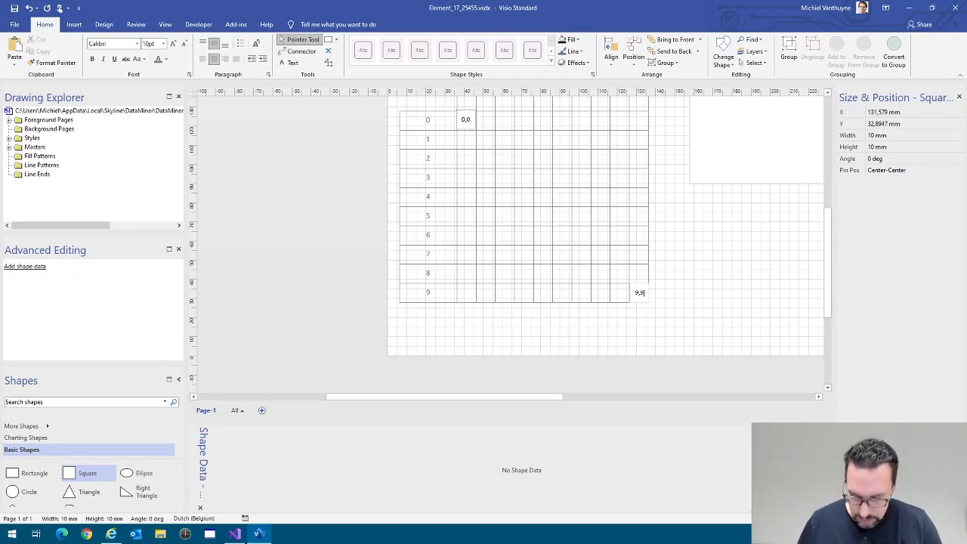
pyautogui.click(680, 310)
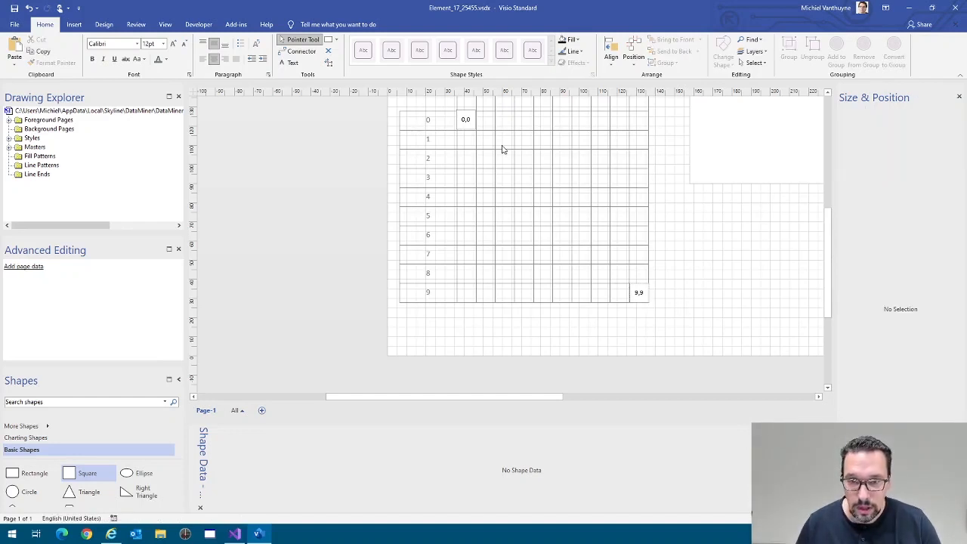
# Define two string shape data fields labelled Xpos and Ypos on the 0,0 square
pyautogui.click(464, 121)
pyautogui.rightClick(306, 469)
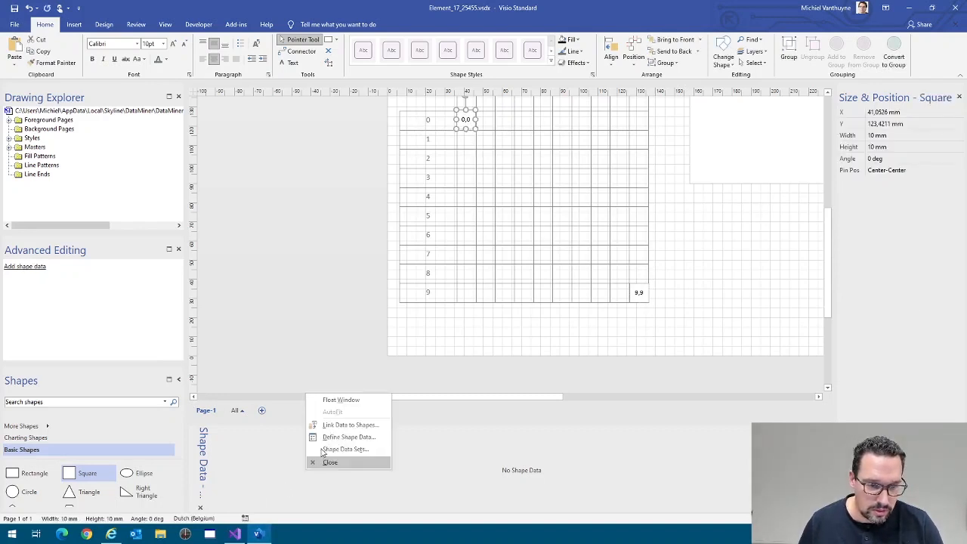
pyautogui.click(363, 439)
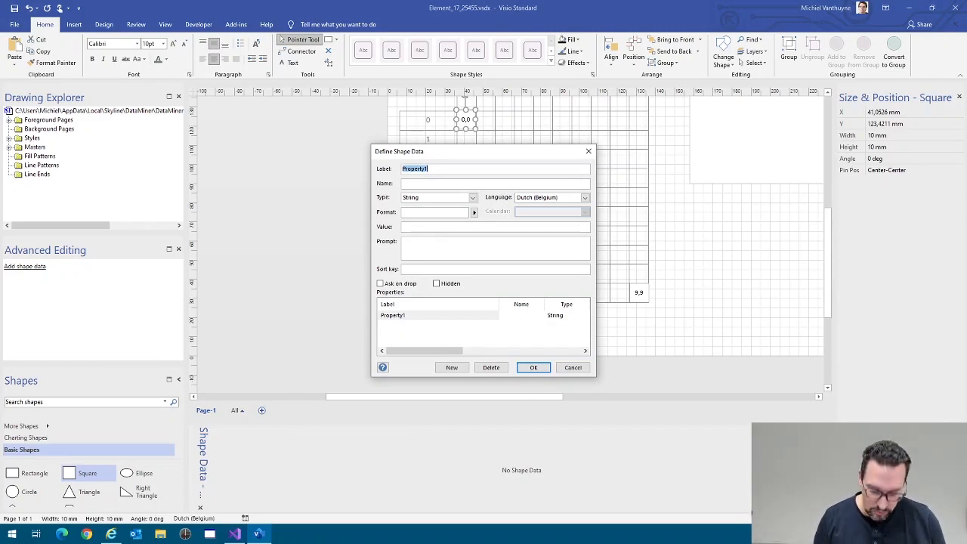
pyautogui.write('Xpos')
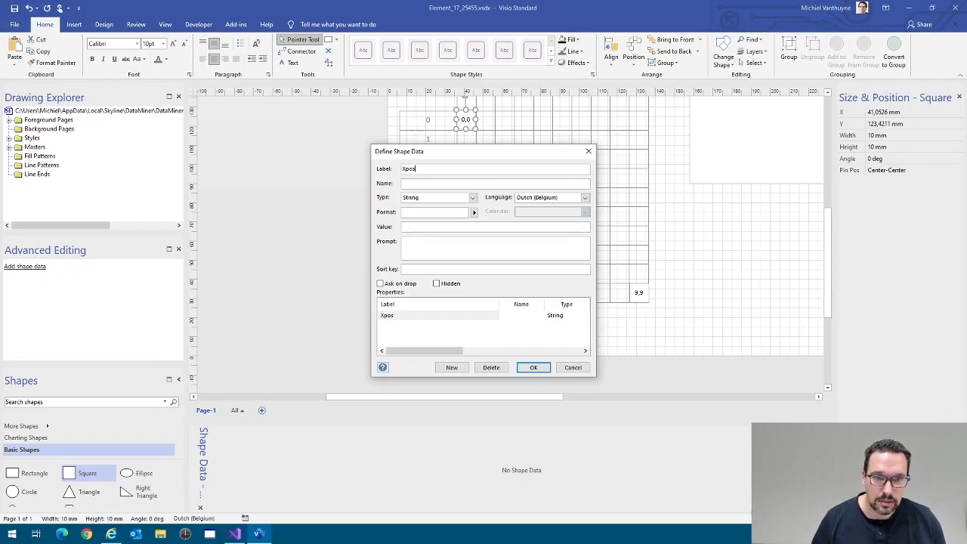
pyautogui.click(451, 368)
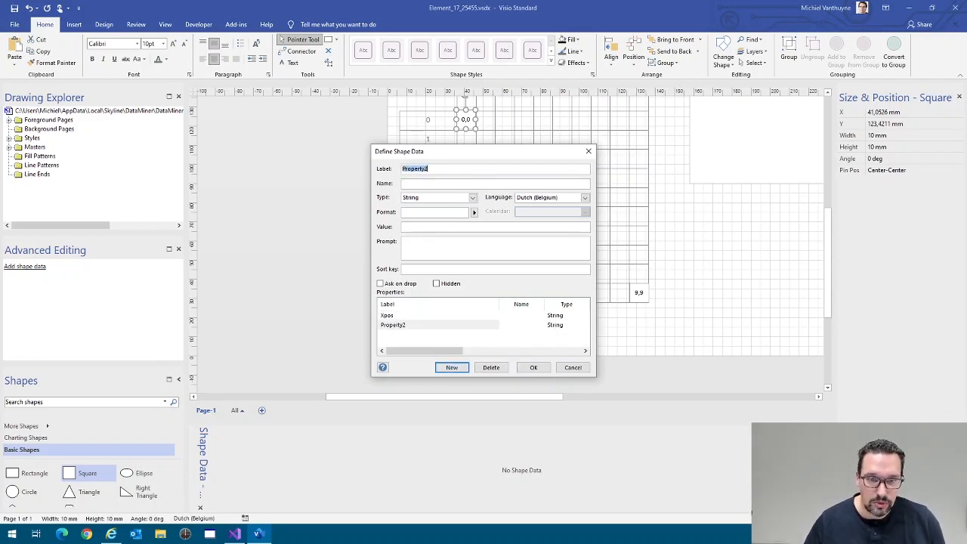
pyautogui.write('Ypos')
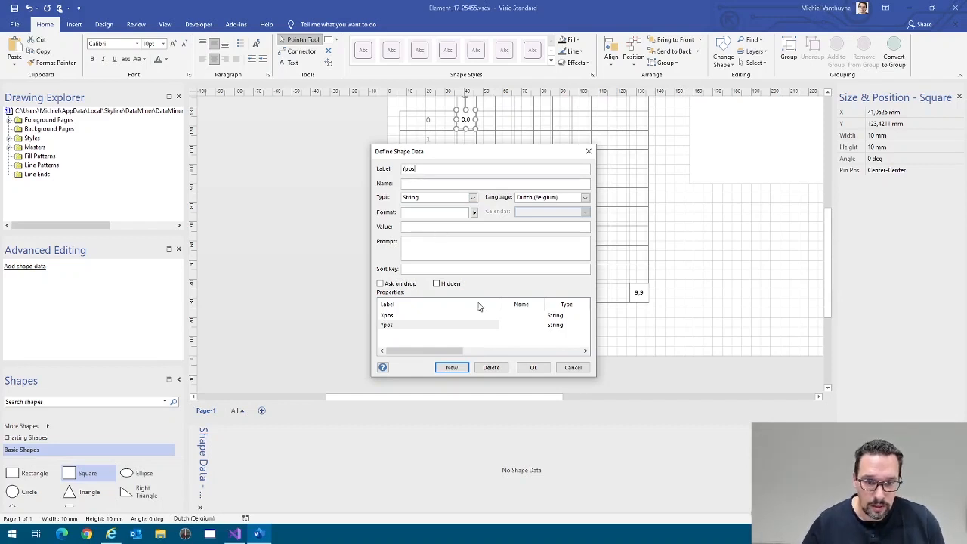
pyautogui.click(533, 367)
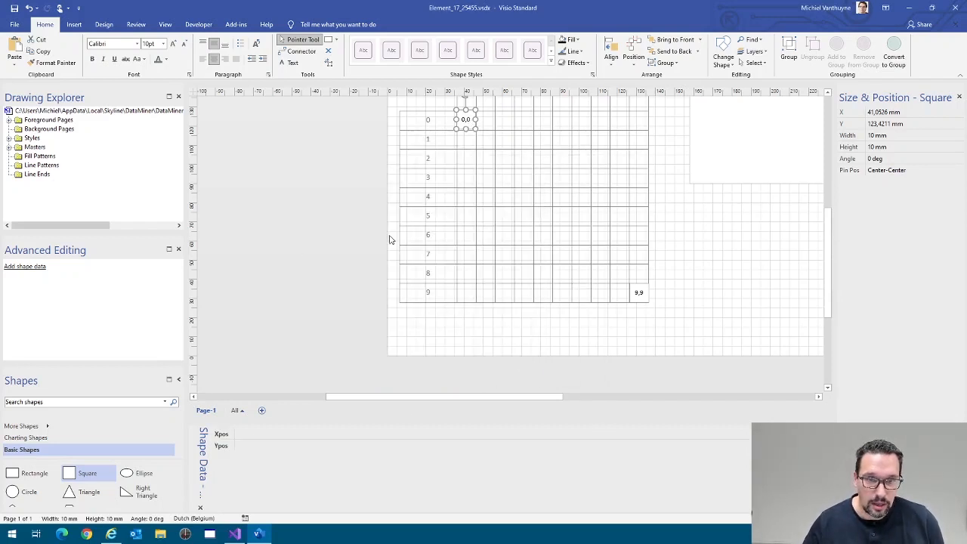
# Set both the Xpos and Ypos shape data of the 0,0 square to 00
pyautogui.click(263, 435)
pyautogui.write('0')
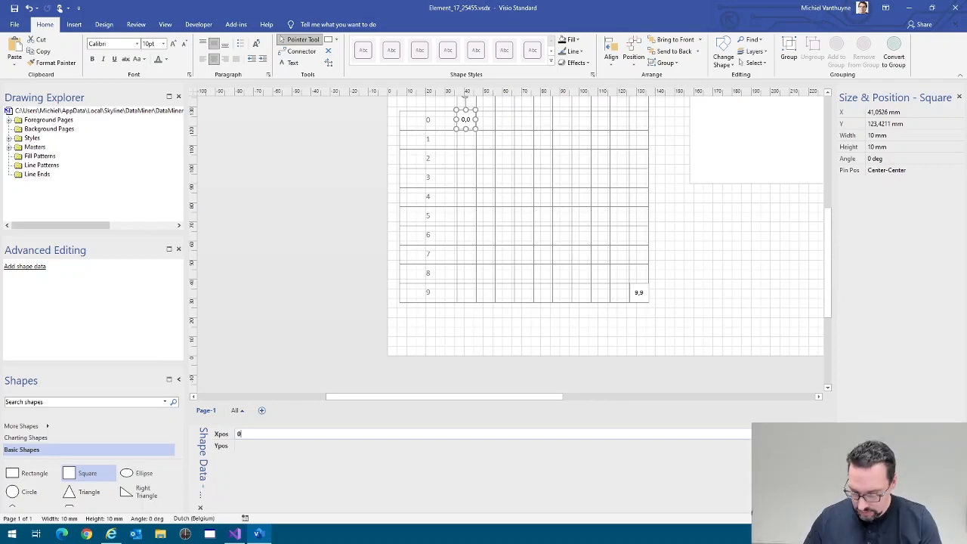
pyautogui.write('0')
pyautogui.click(263, 447)
pyautogui.write('0,0')
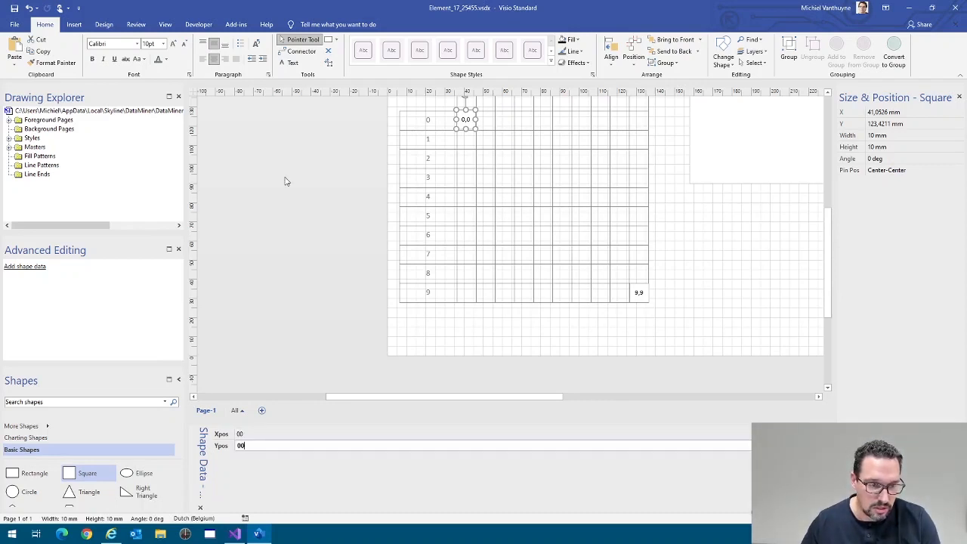
pyautogui.click(305, 216)
pyautogui.click(470, 114)
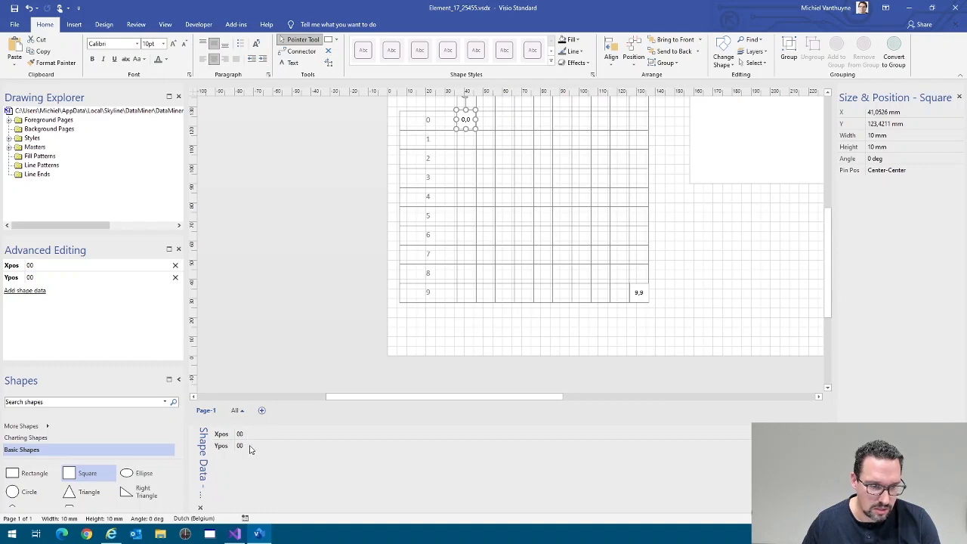
pyautogui.click(716, 296)
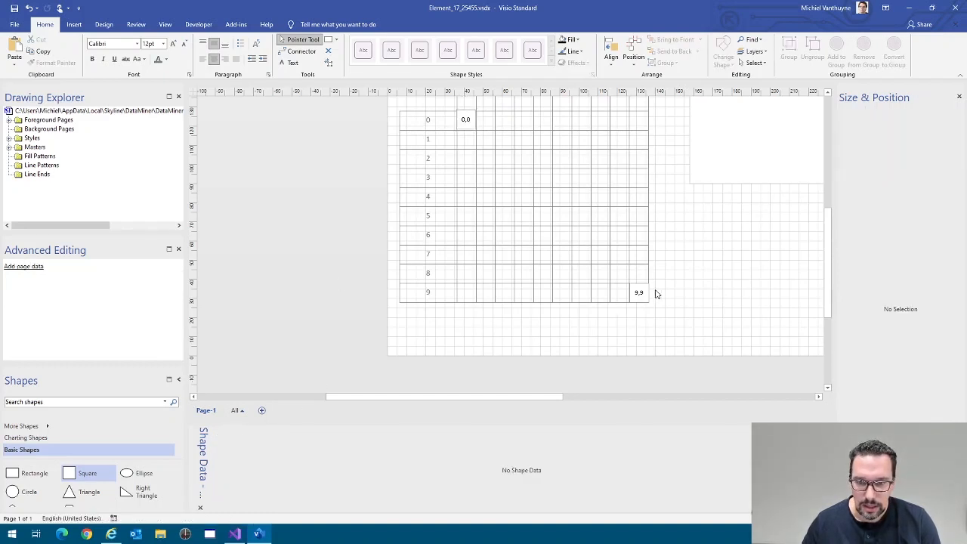
# Define two string shape data fields labelled Xpos and Ypos on the 9,9 square
pyautogui.click(639, 291)
pyautogui.rightClick(387, 470)
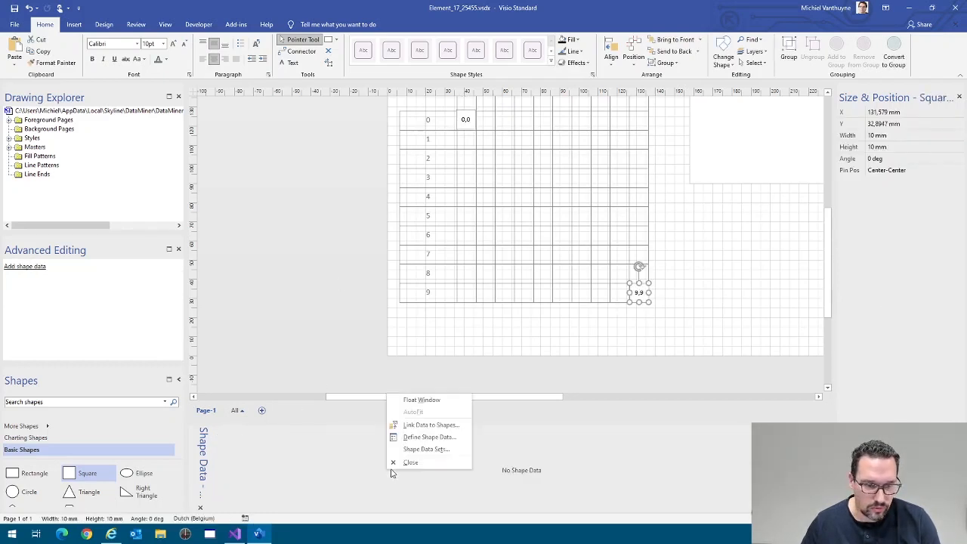
pyautogui.click(420, 438)
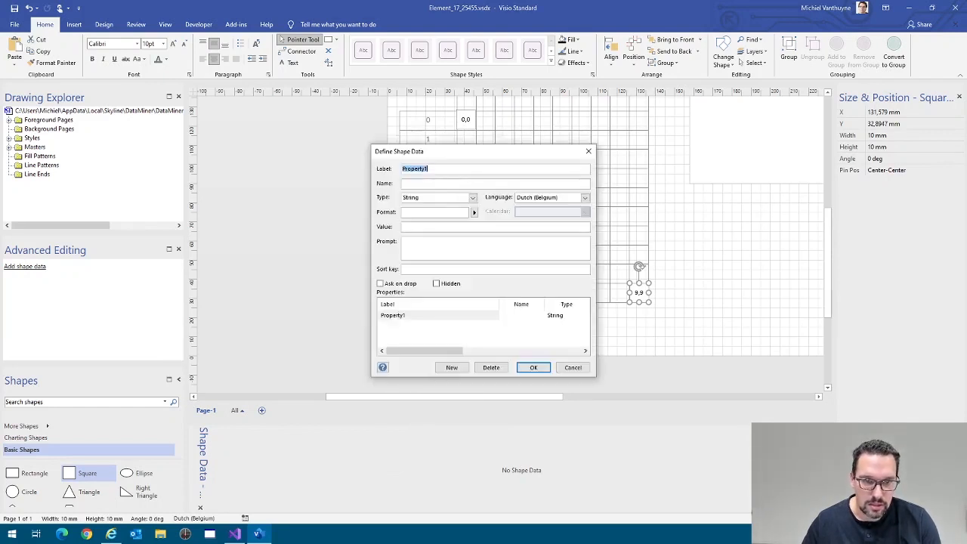
pyautogui.write('Xpos')
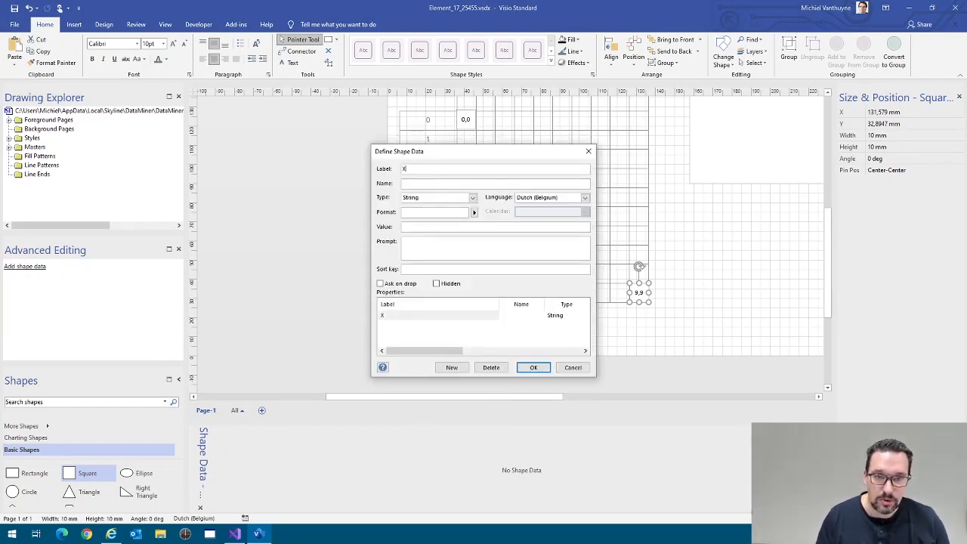
pyautogui.click(453, 368)
pyautogui.write('Y')
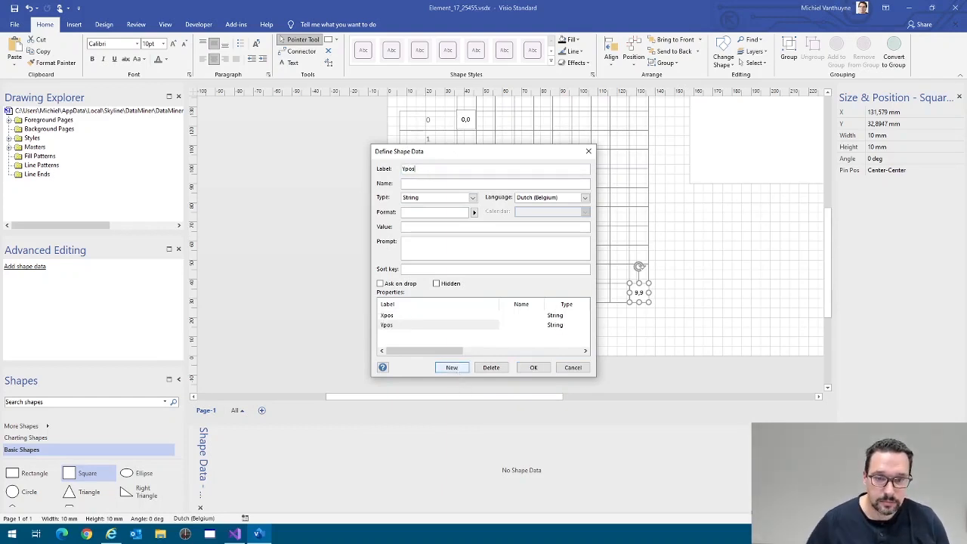
pyautogui.click(531, 369)
pyautogui.click(627, 311)
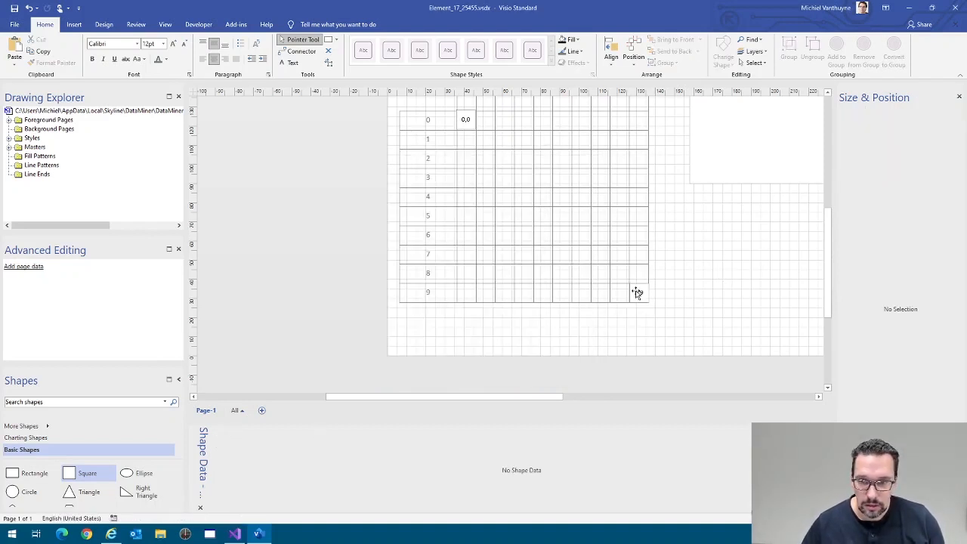
# Set both the Xpos and Ypos shape data of the 9,9 square to 9
pyautogui.click(636, 291)
pyautogui.click(338, 436)
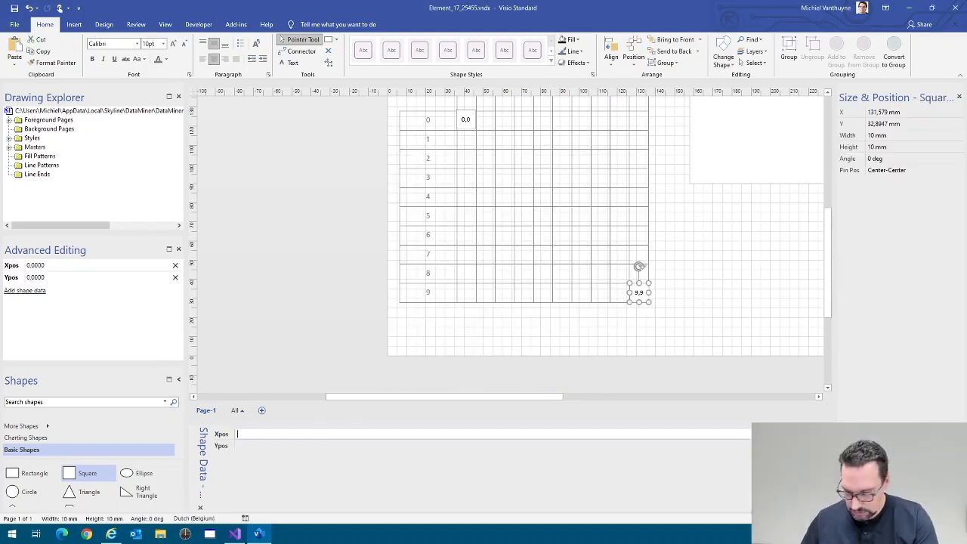
pyautogui.write('9')
pyautogui.press('Tab')
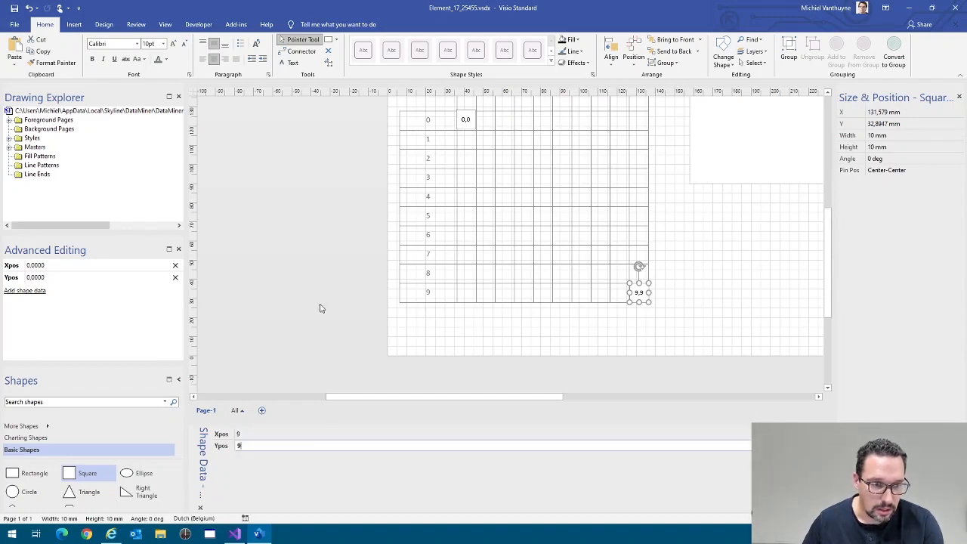
pyautogui.click(321, 318)
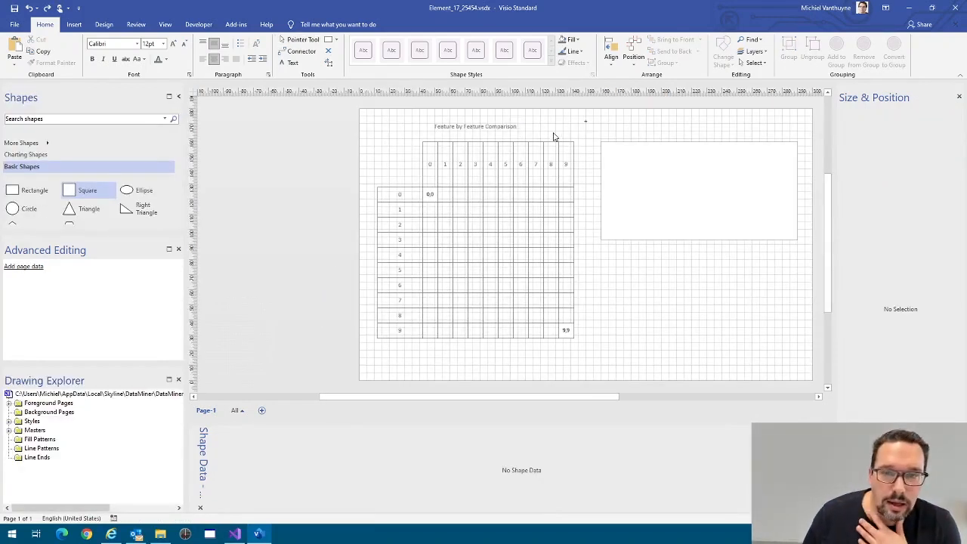
# Delete the "Feature by Feature Comparison" title above the grid
pyautogui.click(468, 126)
pyautogui.click(504, 128)
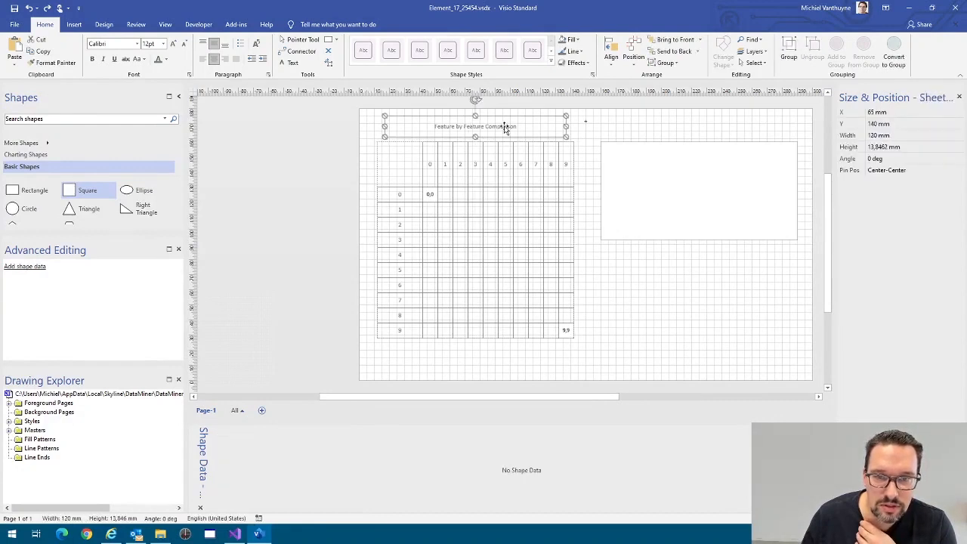
pyautogui.click(504, 127)
pyautogui.moveTo(521, 127); pyautogui.dragTo(335, 133)
pyautogui.press('Delete')
pyautogui.click(323, 142)
pyautogui.press('Delete')
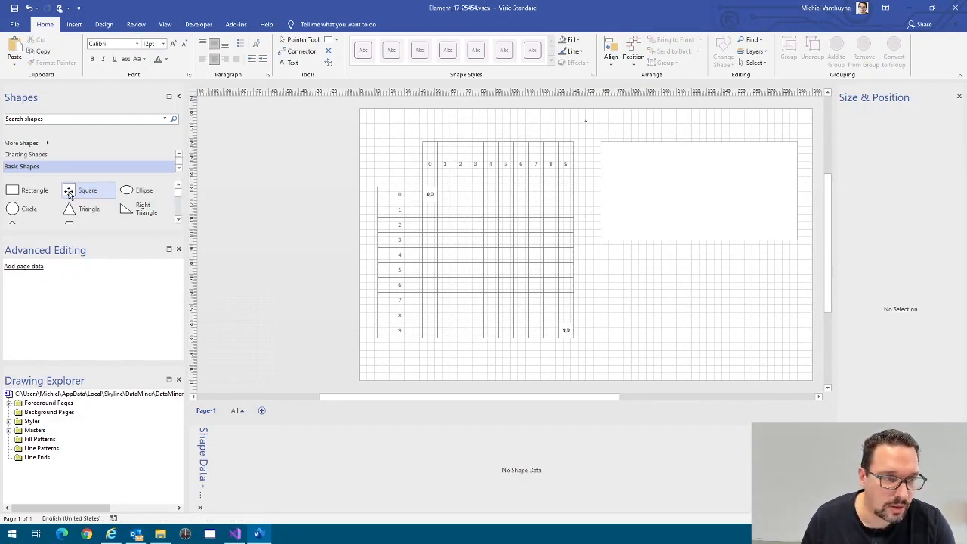
# Place a square outside the page beside the grid and shrink it to about 17 mm
pyautogui.moveTo(69, 194); pyautogui.dragTo(309, 195)
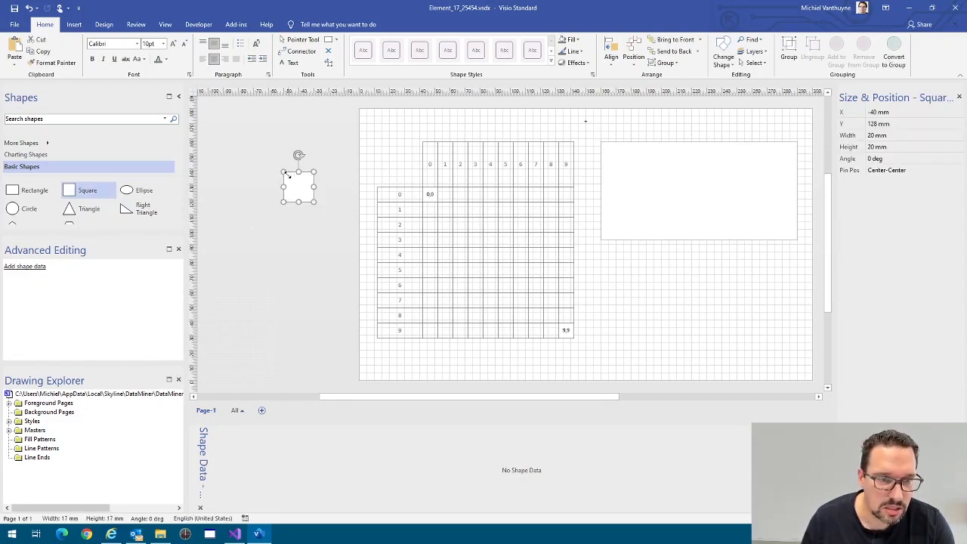
pyautogui.click(339, 158)
pyautogui.click(302, 190)
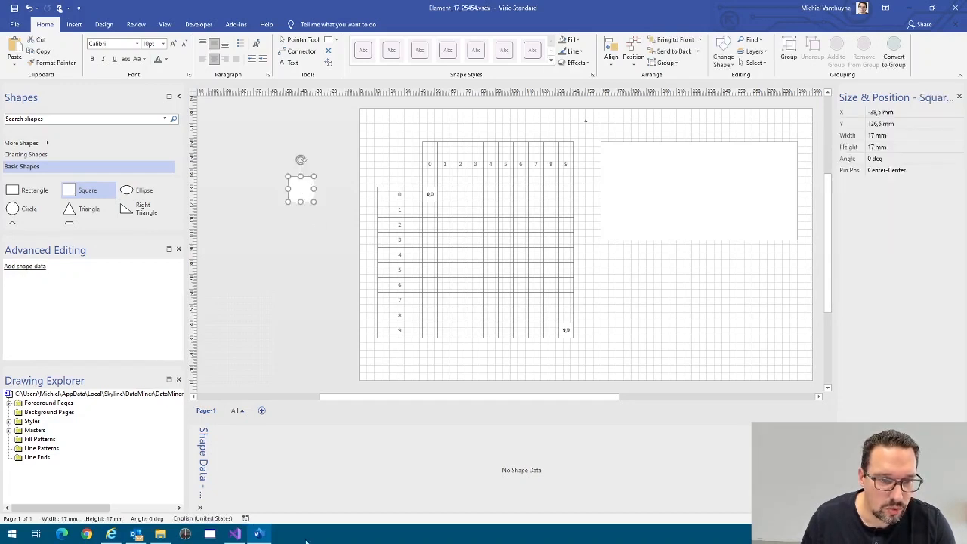
# Define a string shape data field labelled Xpos on the square outside the page
pyautogui.rightClick(338, 438)
pyautogui.click(389, 483)
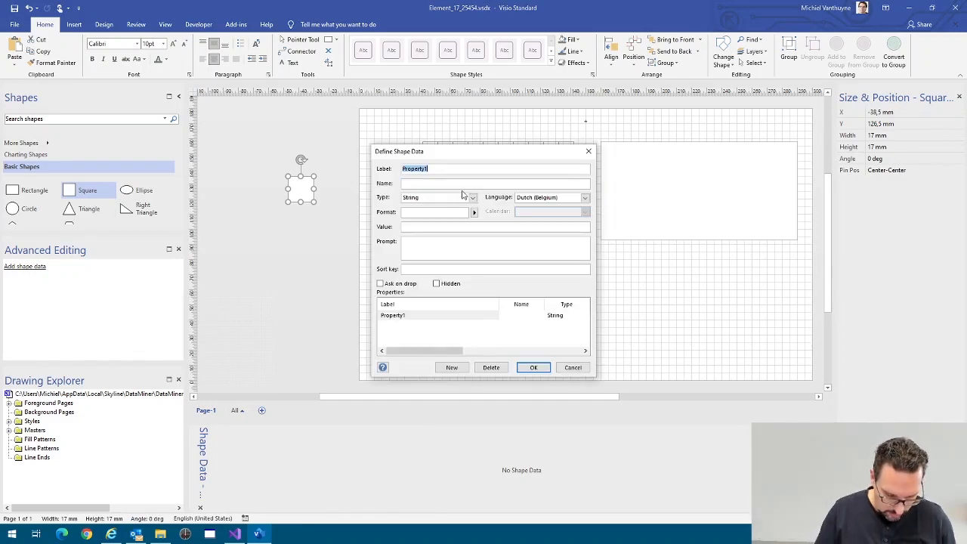
pyautogui.write('Xpos')
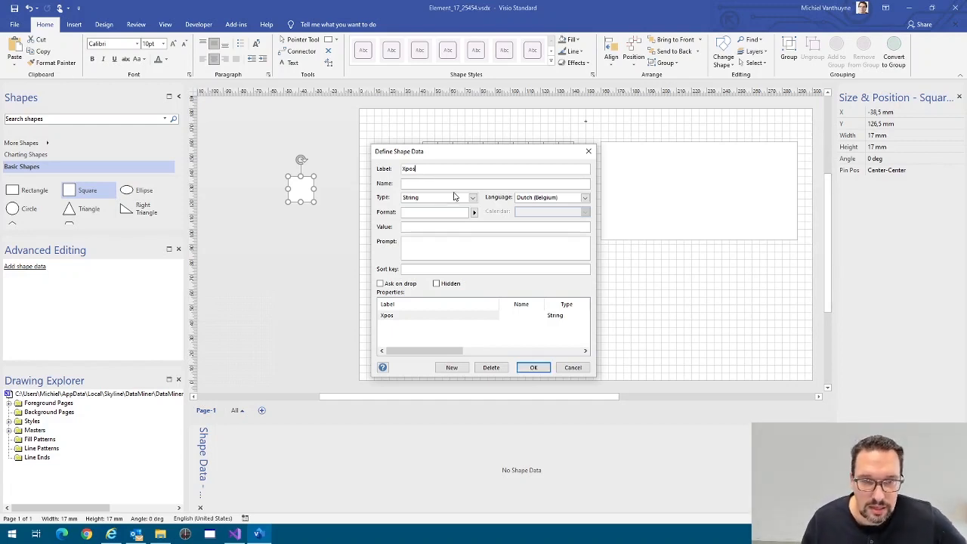
pyautogui.click(534, 367)
# Set the Xpos shape data of the square outside the page to [param:*,100]
pyautogui.click(237, 435)
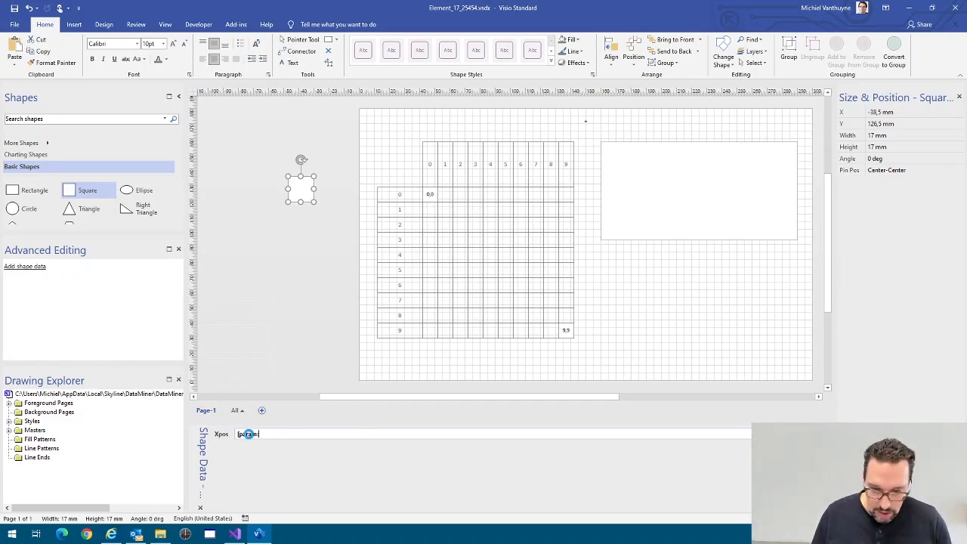
pyautogui.write('*')
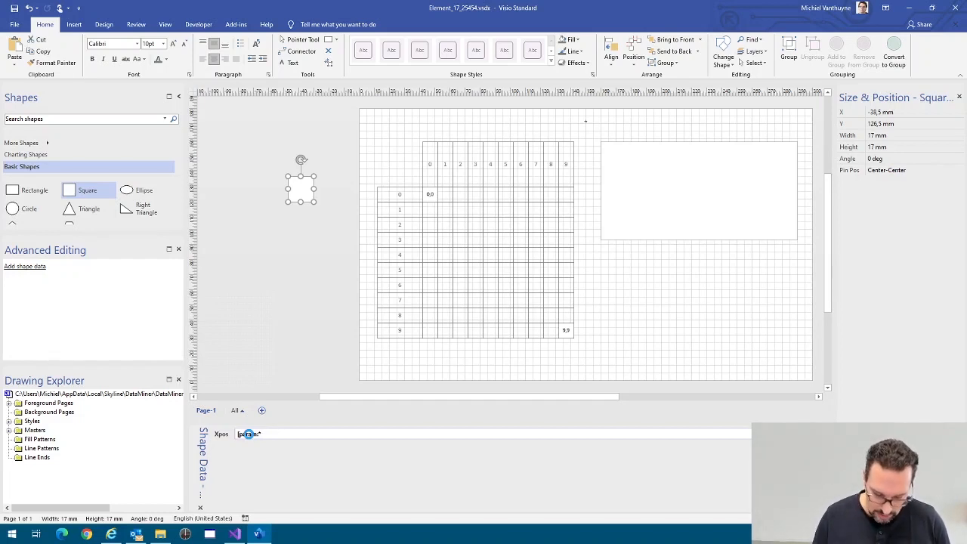
pyautogui.write(']')
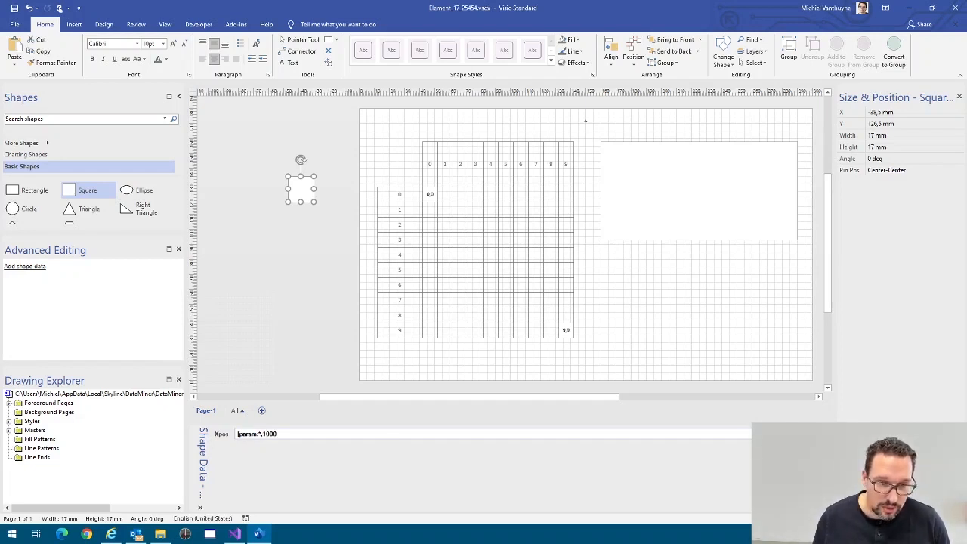
pyautogui.press('BackSpace')
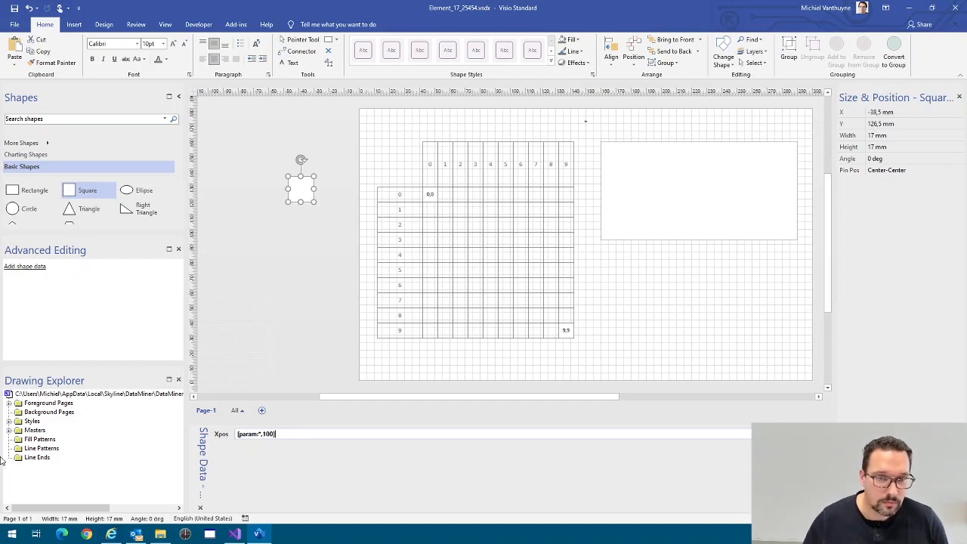
pyautogui.click(309, 269)
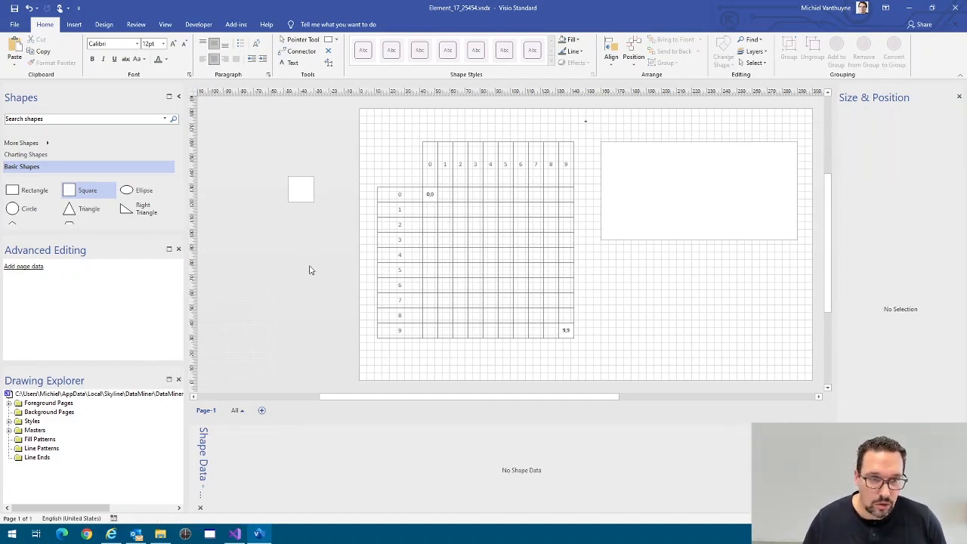
# Define a string shape data field labelled ParameterControl with value 100 on the large rectangle beside the grid
pyautogui.click(655, 171)
pyautogui.rightClick(345, 477)
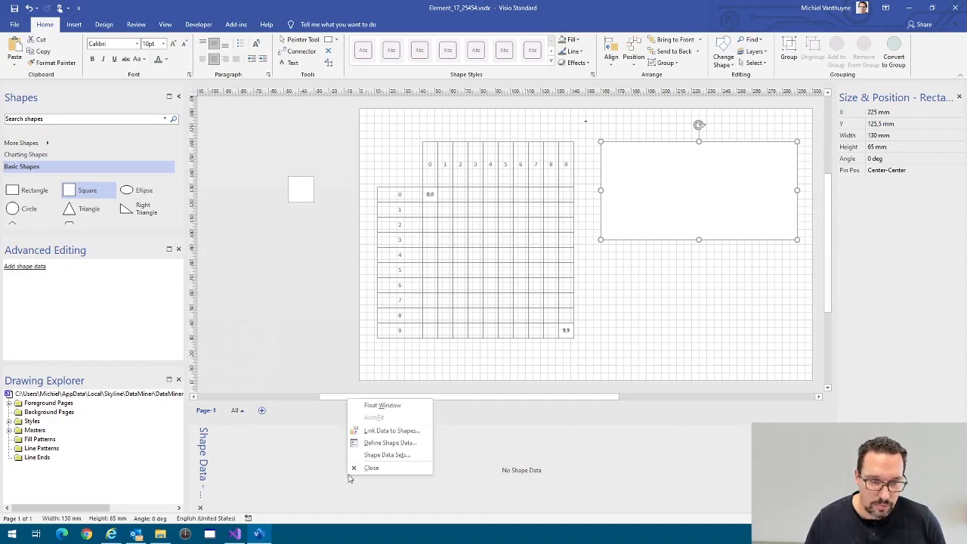
pyautogui.click(391, 443)
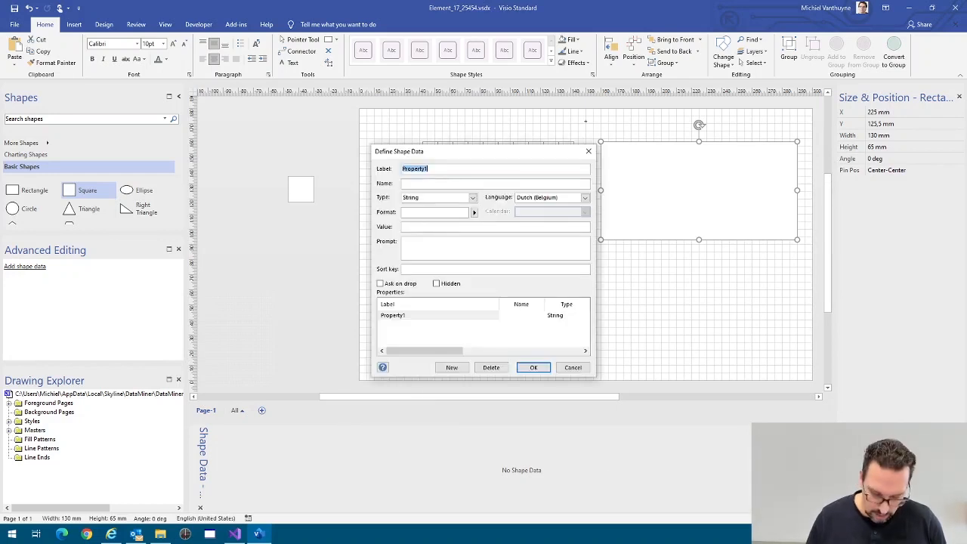
pyautogui.write('P')
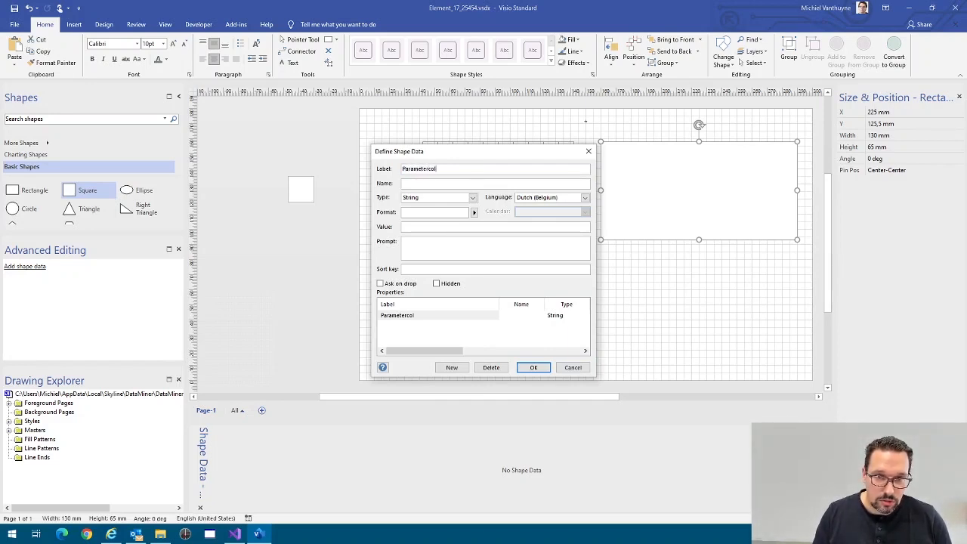
pyautogui.write('arameterc')
pyautogui.press('BackSpace')
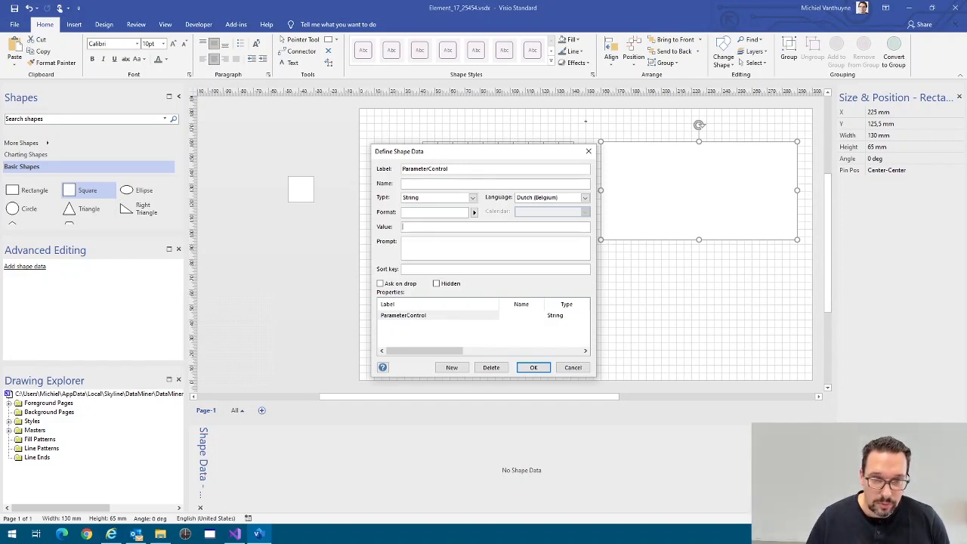
# Add a ParametercontrolOptions string field with the value Includewrite to the large rectangle's shape data
pyautogui.click(451, 367)
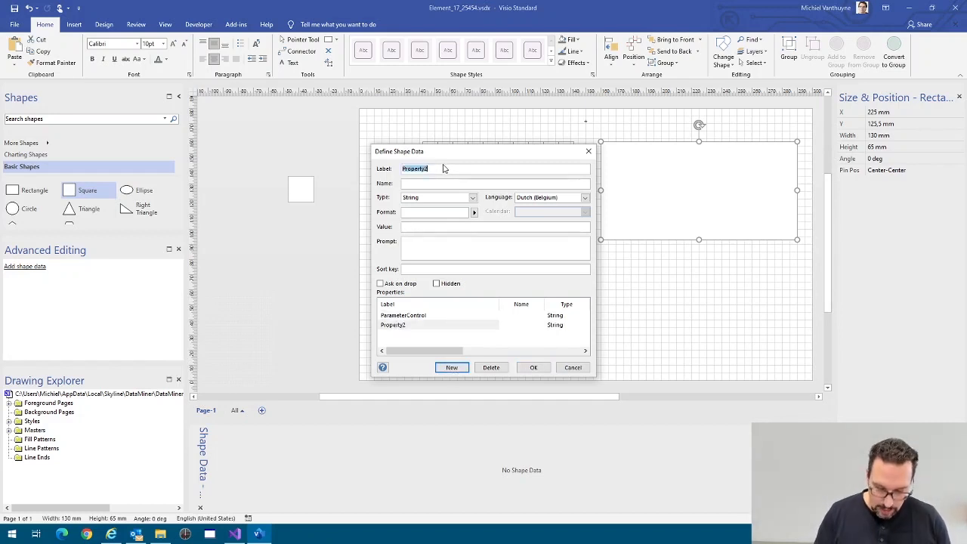
pyautogui.write('ParametercontrolOptions')
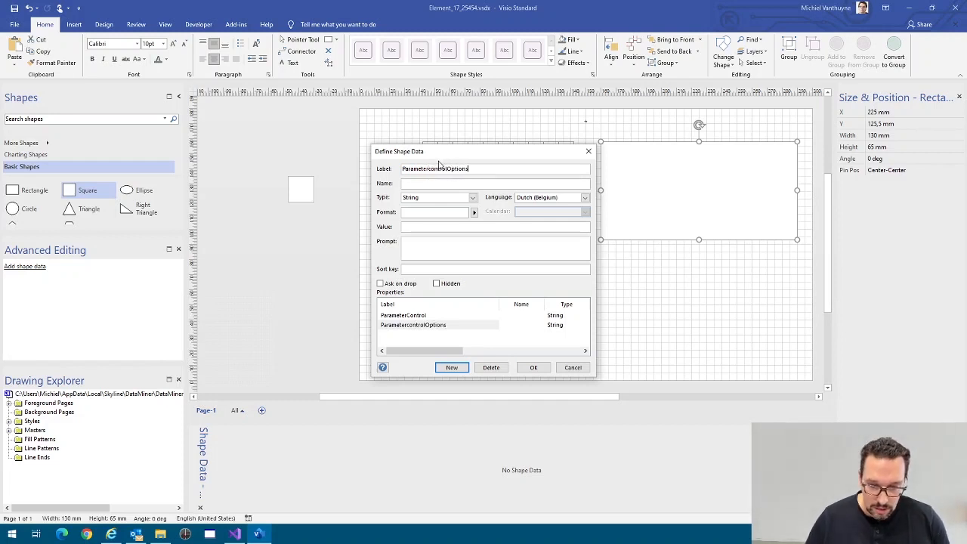
pyautogui.click(430, 228)
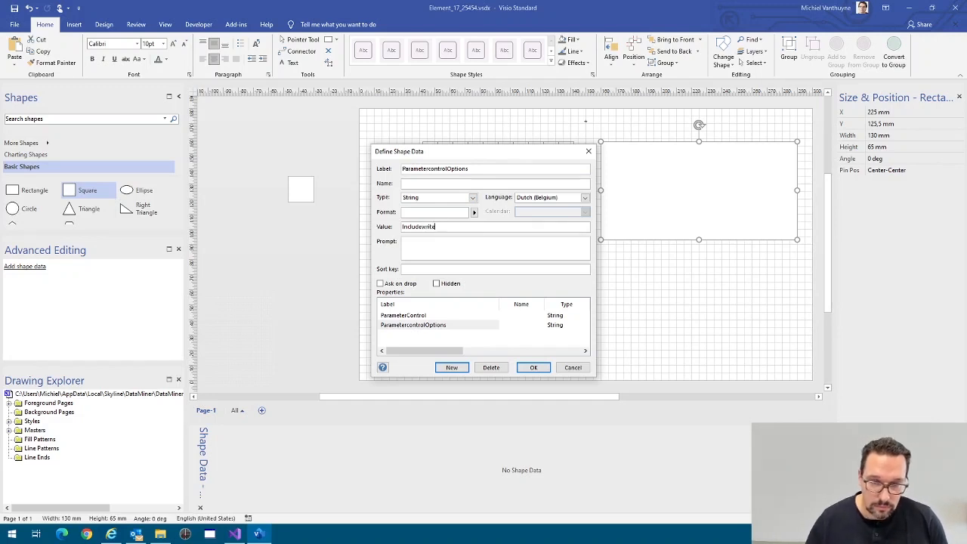
# Add an Element string field with the value * to the large rectangle and apply its shape data
pyautogui.click(454, 368)
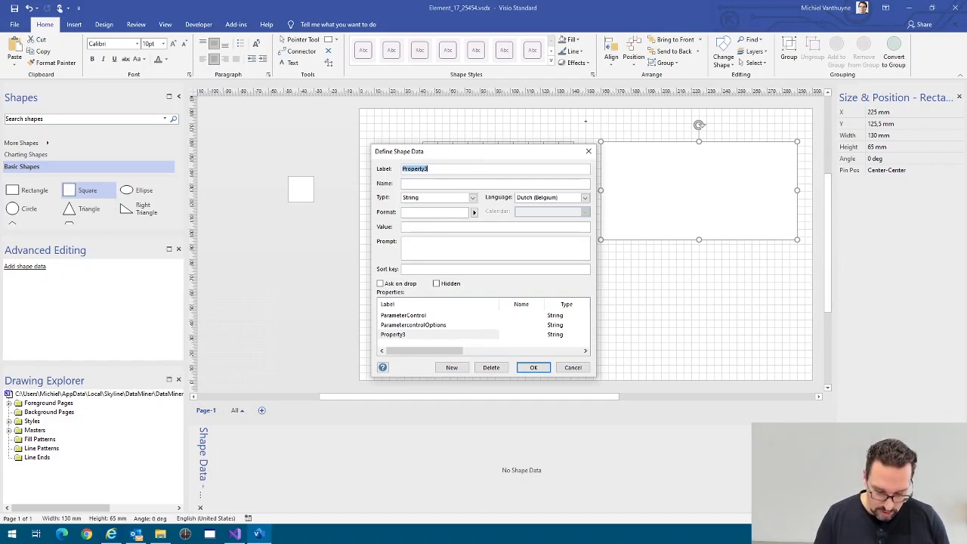
pyautogui.write('Elemn')
pyautogui.press('BackSpace')
pyautogui.press('BackSpace')
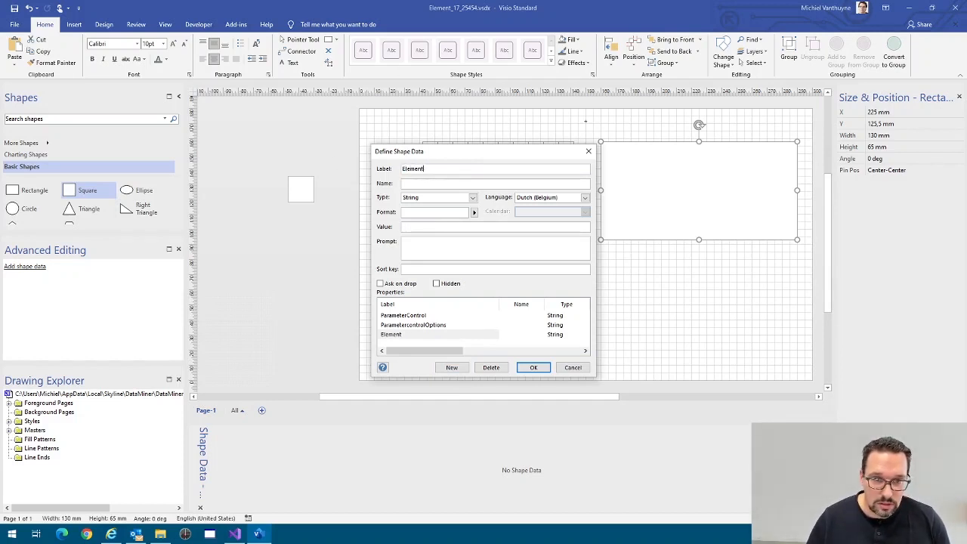
pyautogui.write('*')
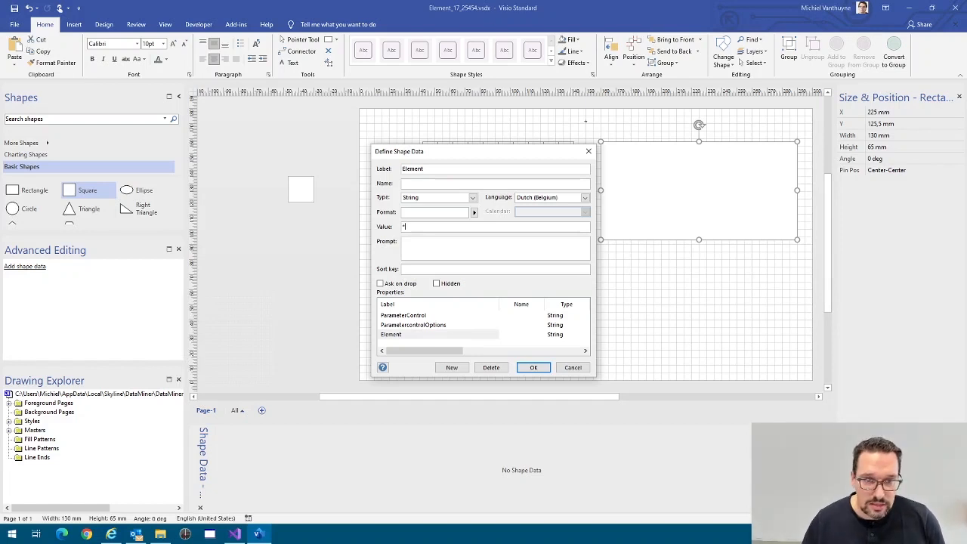
pyautogui.click(533, 367)
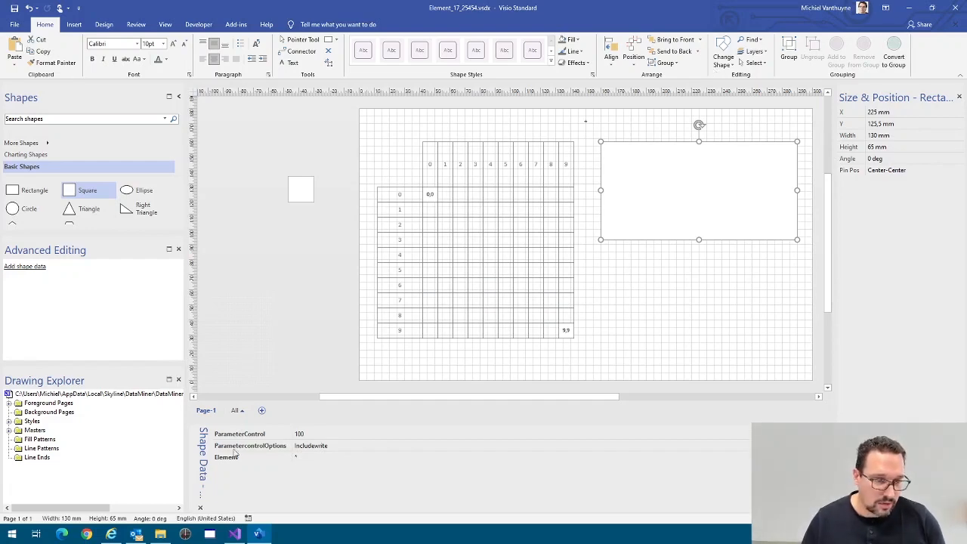
# Switch to DataMiner Cube to view the visual page of the Dynamic positioning table element
pyautogui.click(111, 534)
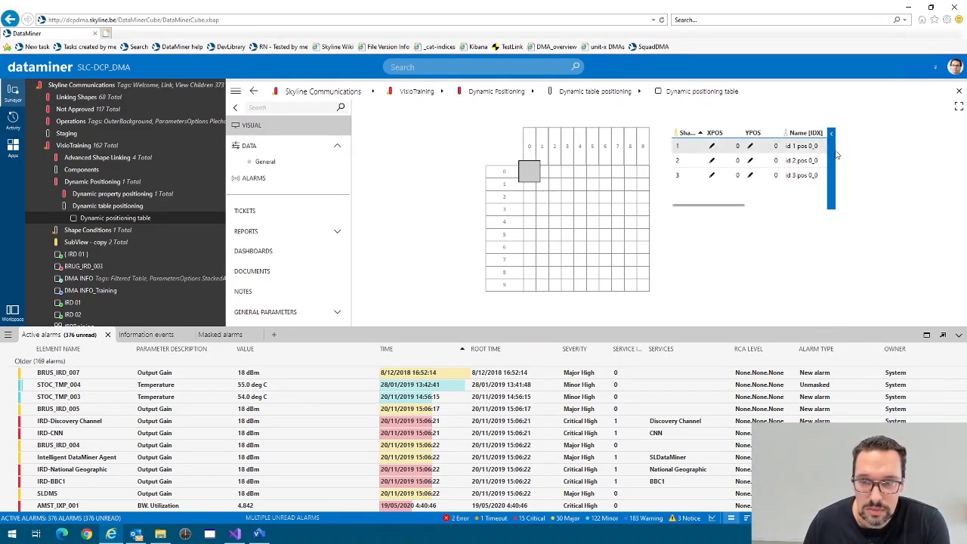
# Set both XPOS and YPOS of shape 2 to 1 in the position table beside the grid
pyautogui.click(711, 160)
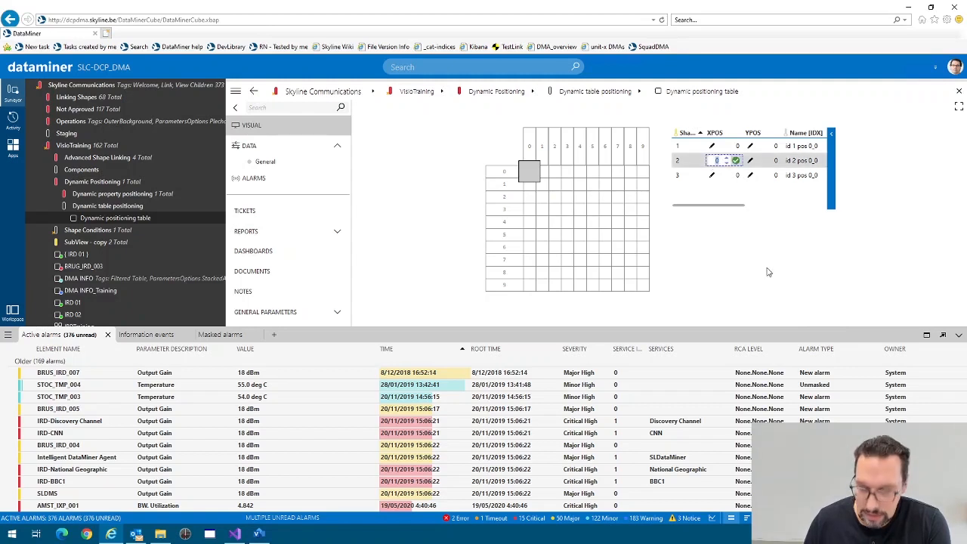
pyautogui.write('1')
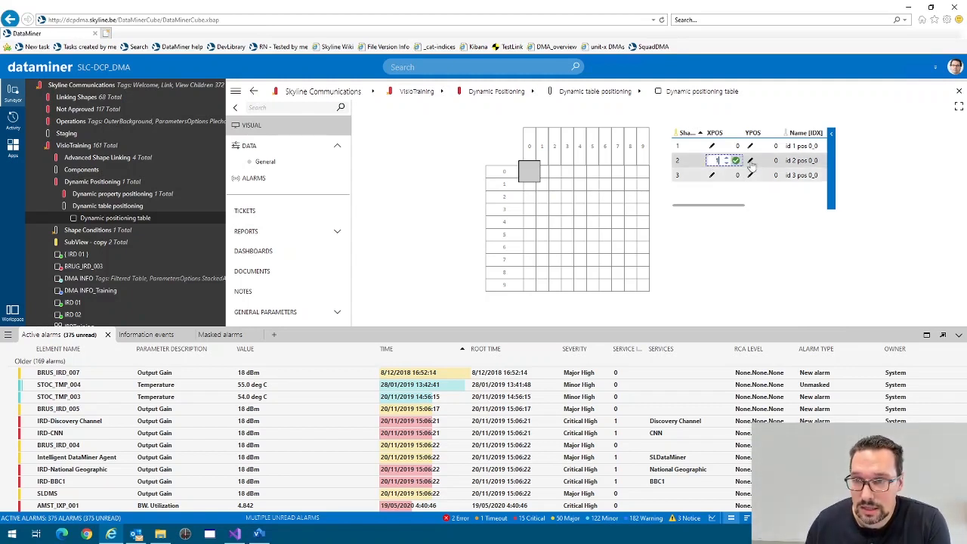
pyautogui.click(750, 160)
pyautogui.write('1')
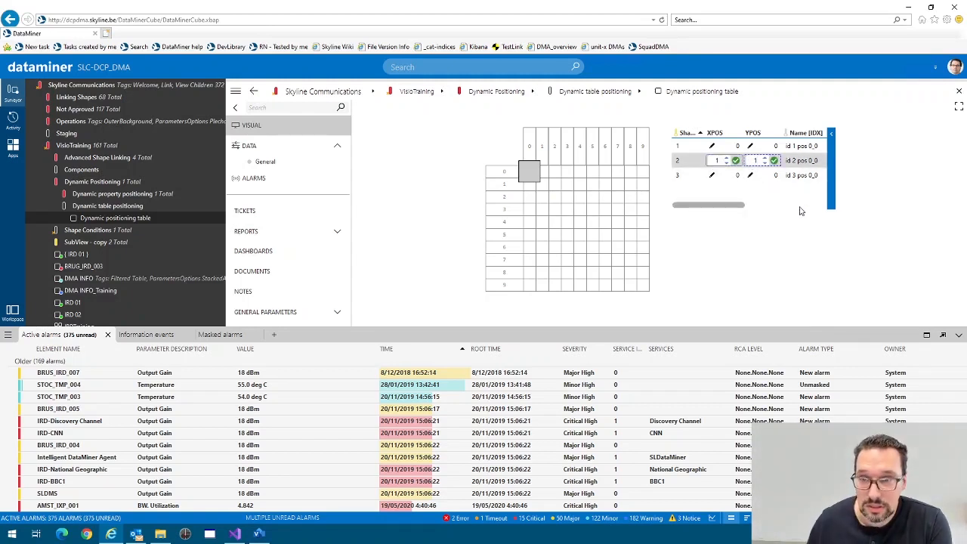
pyautogui.click(776, 160)
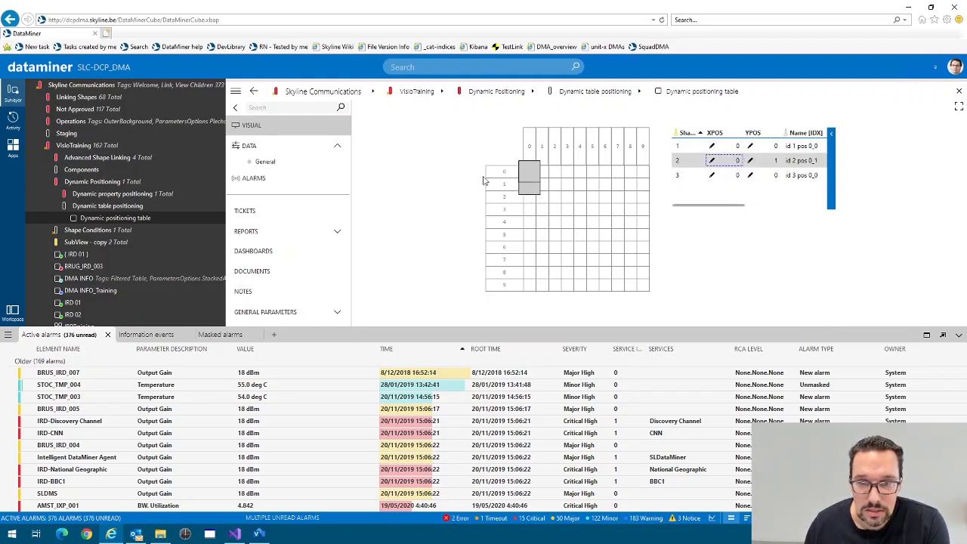
pyautogui.moveTo(529, 185)
pyautogui.mouseDown()
pyautogui.moveTo(582, 219)
pyautogui.moveTo(542, 201)
pyautogui.moveTo(536, 174)
pyautogui.mouseUp()
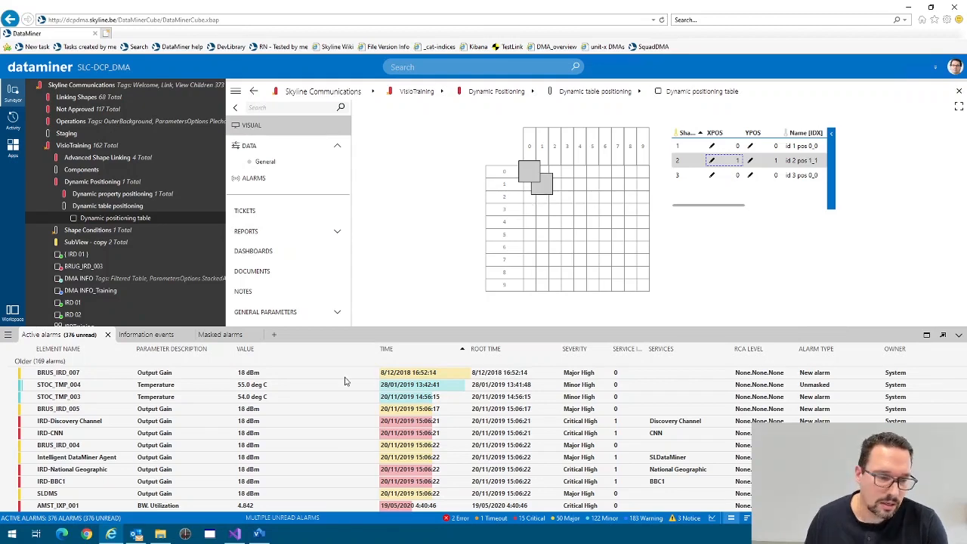
# Switch to Visio, enter * as the text of the small square outside the page, and return to DataMiner Cube
pyautogui.click(258, 534)
pyautogui.click(303, 191)
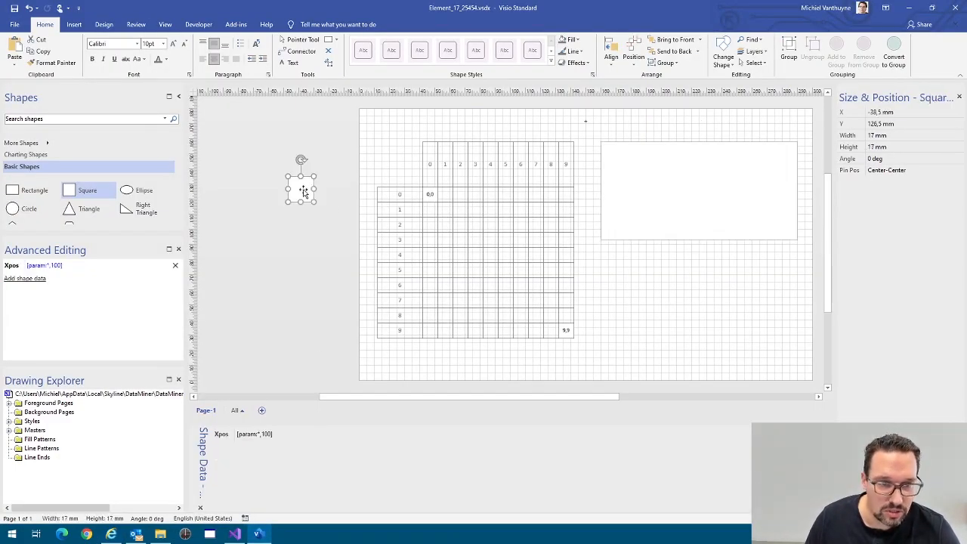
pyautogui.write('*')
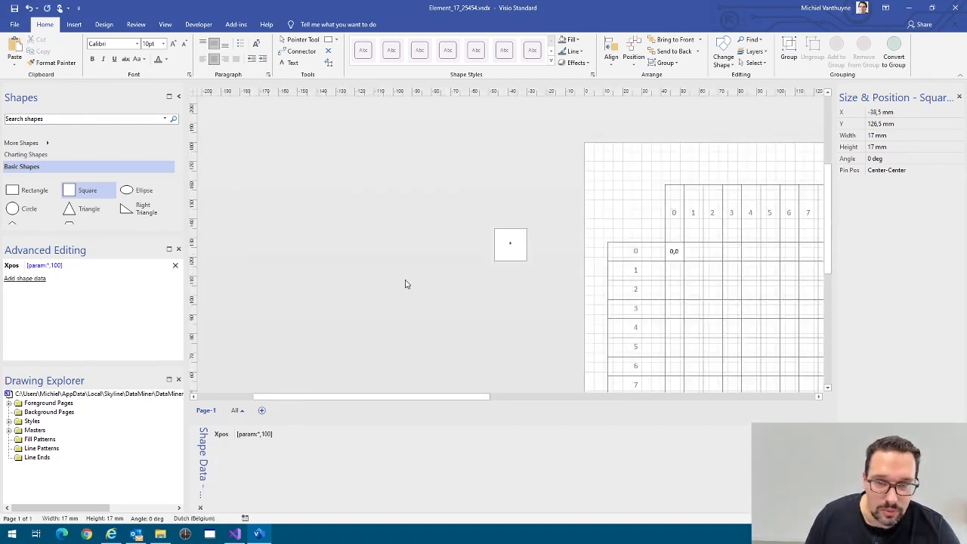
pyautogui.click(405, 283)
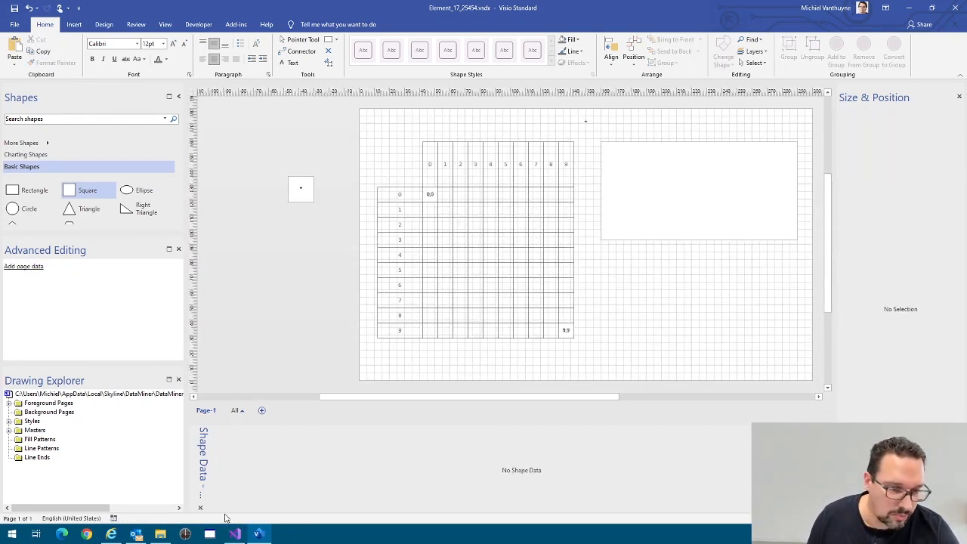
pyautogui.moveTo(263, 537)
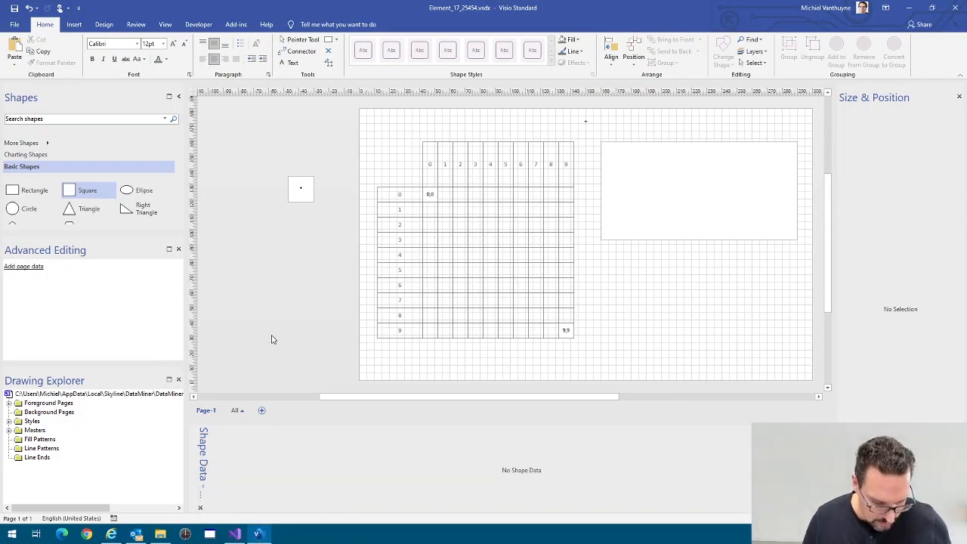
pyautogui.click(112, 534)
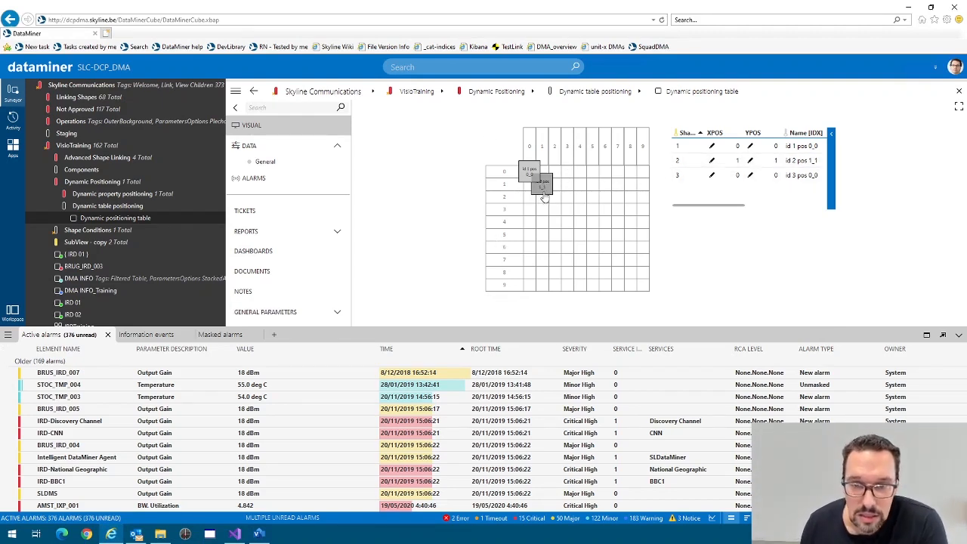
# Set shape 2's XPOS to 2 in the position table and try YPOS 3 before applying YPOS 1
pyautogui.click(711, 162)
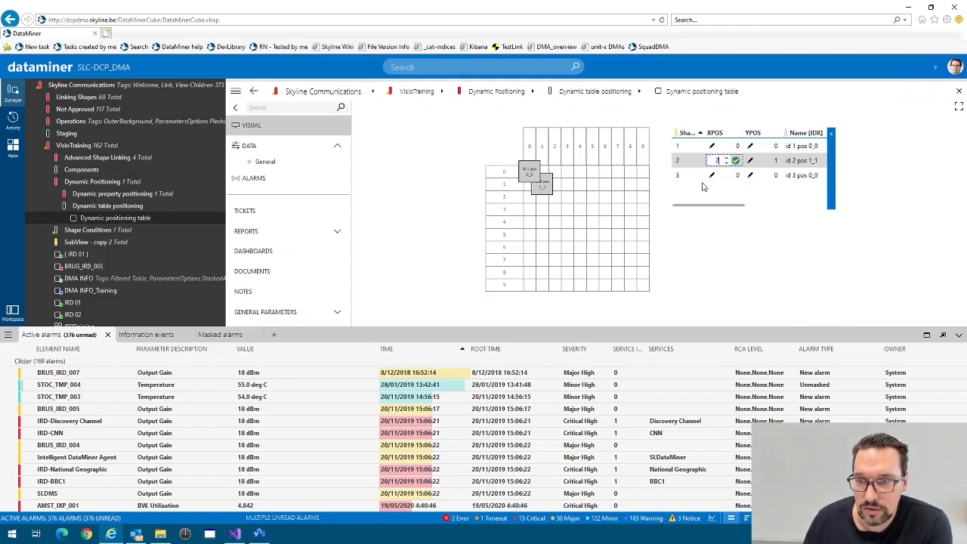
pyautogui.click(750, 163)
pyautogui.write('3')
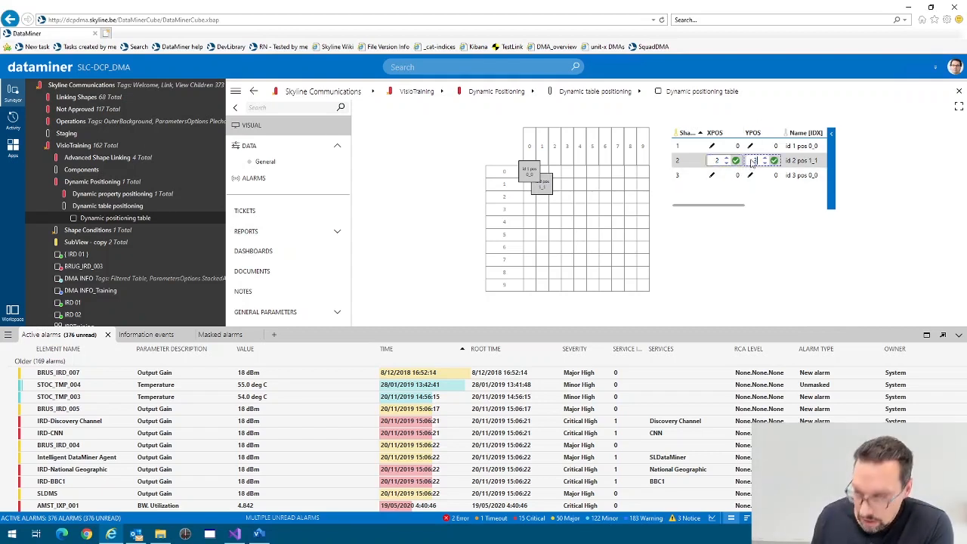
pyautogui.press('Return')
pyautogui.click(751, 161)
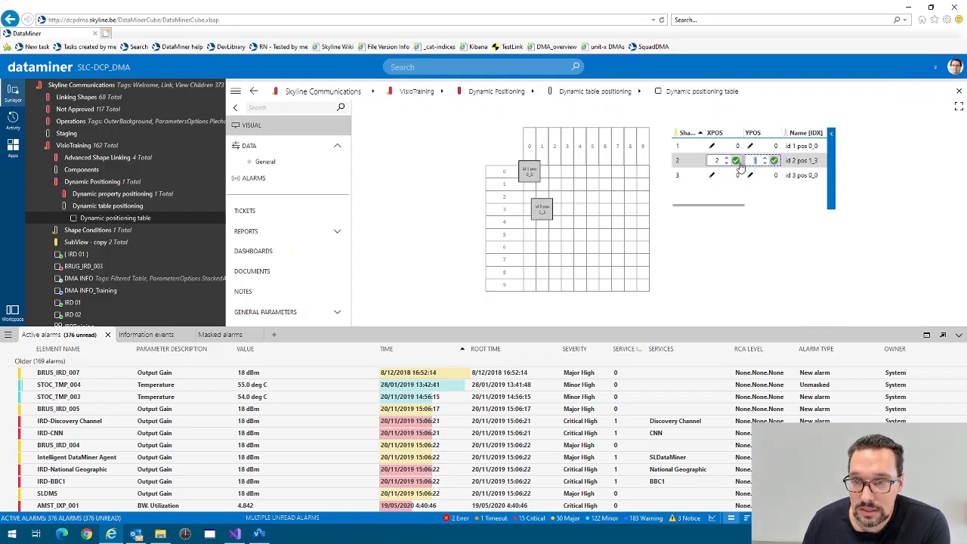
pyautogui.click(737, 161)
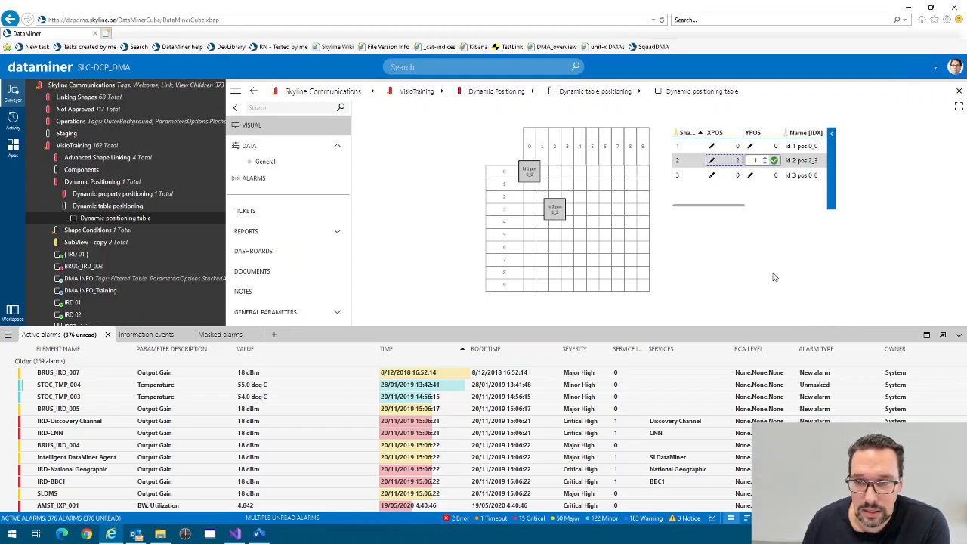
pyautogui.click(774, 161)
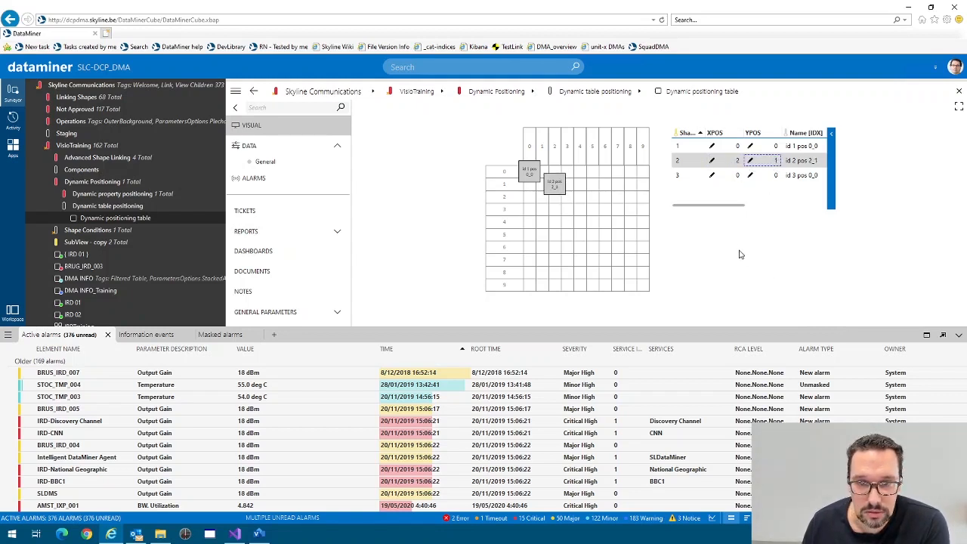
# Position shape 3 on the grid by applying XPOS 9 and YPOS 5 in the position table
pyautogui.click(712, 176)
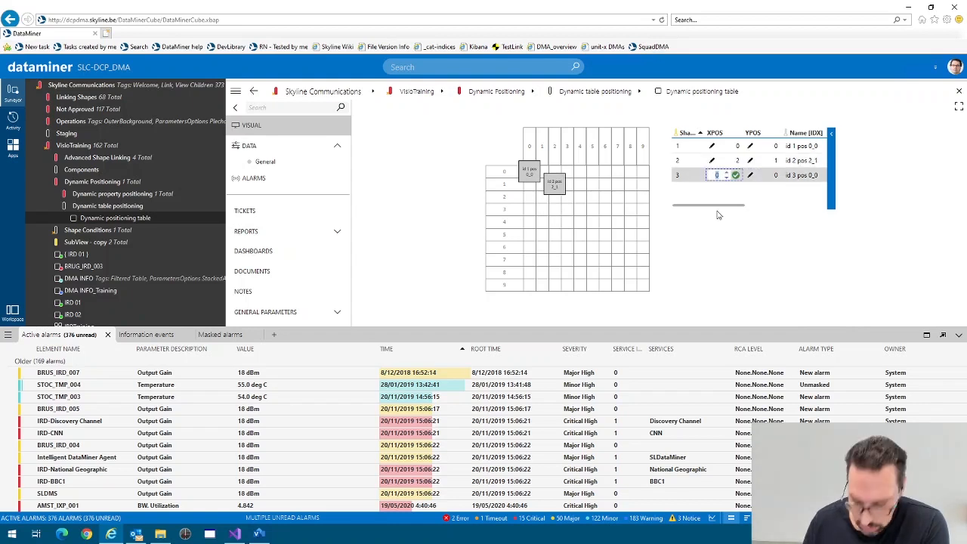
pyautogui.write('9')
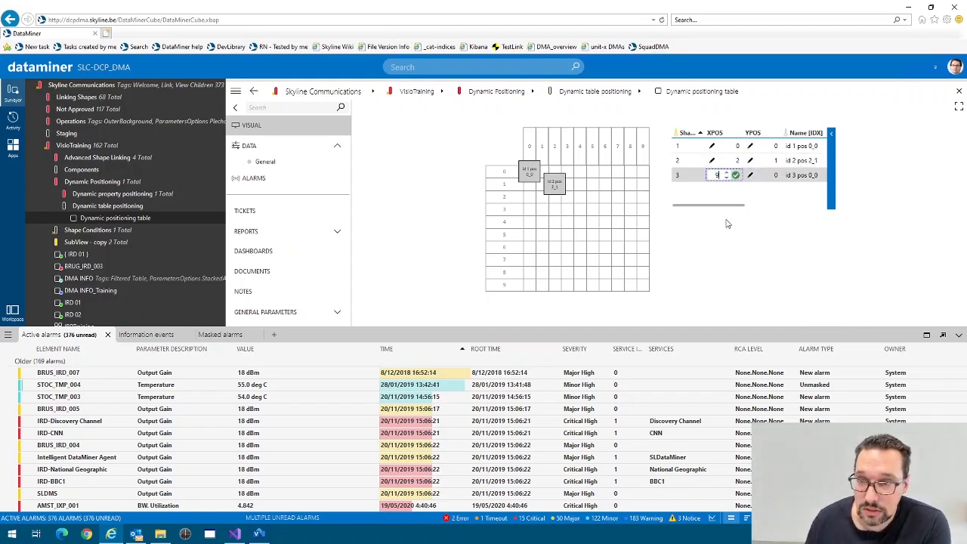
pyautogui.click(750, 175)
pyautogui.write('5')
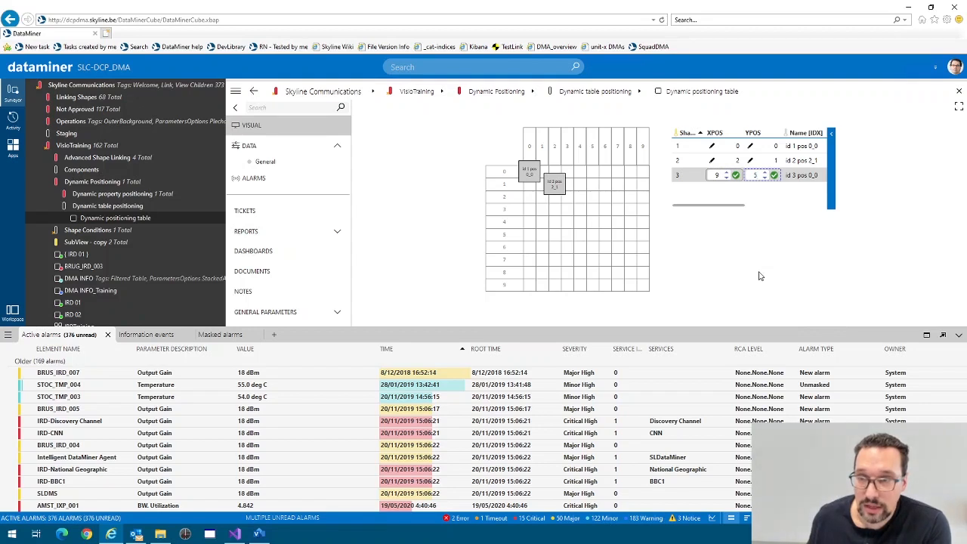
pyautogui.press('Return')
pyautogui.click(737, 176)
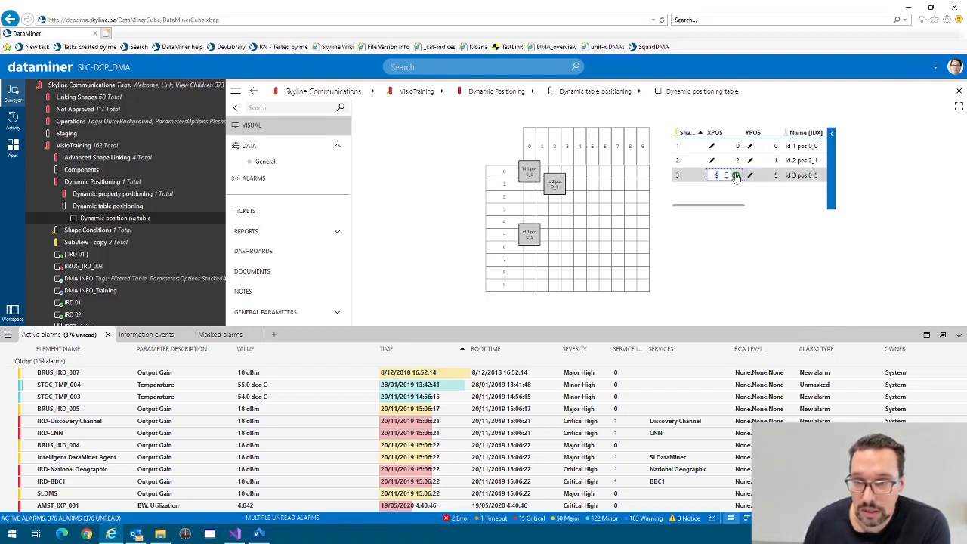
pyautogui.click(737, 176)
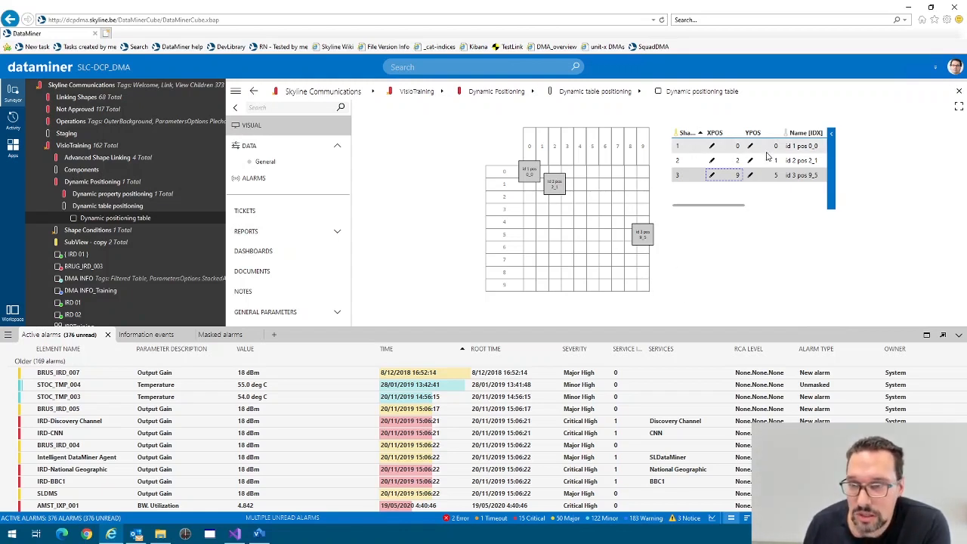
# Move shape 1 on the grid by applying XPOS 2 and YPOS 6 in the position table
pyautogui.click(710, 145)
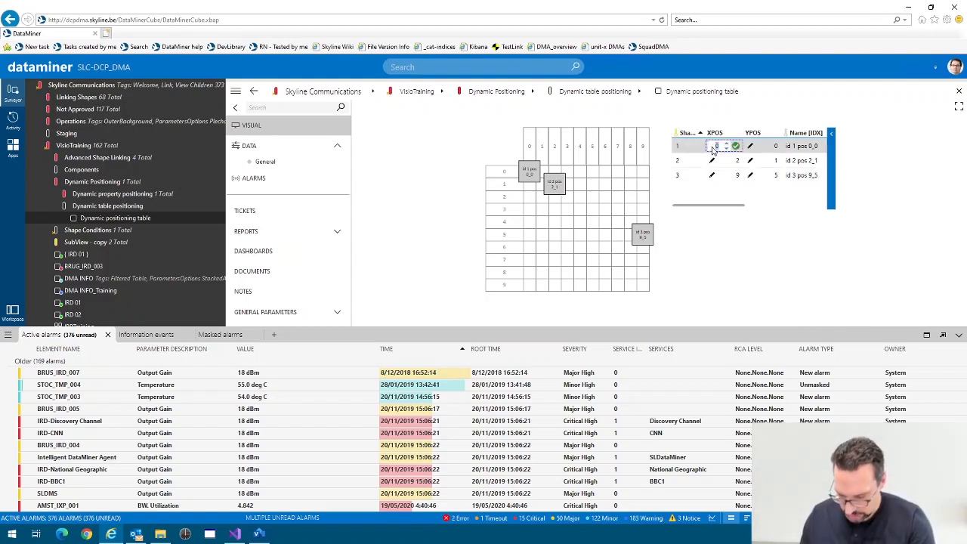
pyautogui.write('2')
pyautogui.click(736, 146)
pyautogui.click(750, 146)
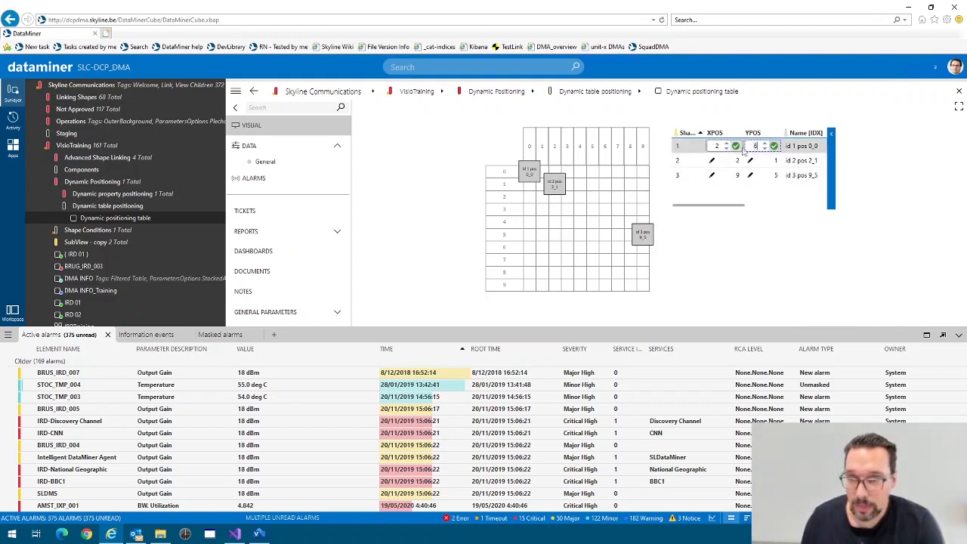
pyautogui.write('6')
pyautogui.click(773, 148)
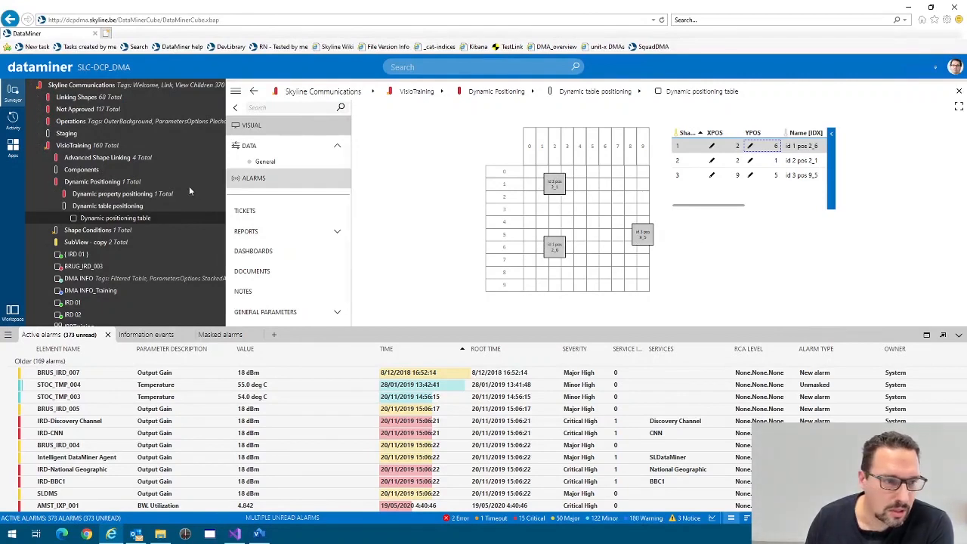
# Create and assign a new alarm template named Template1 for the Dynamic positioning table element
pyautogui.rightClick(128, 220)
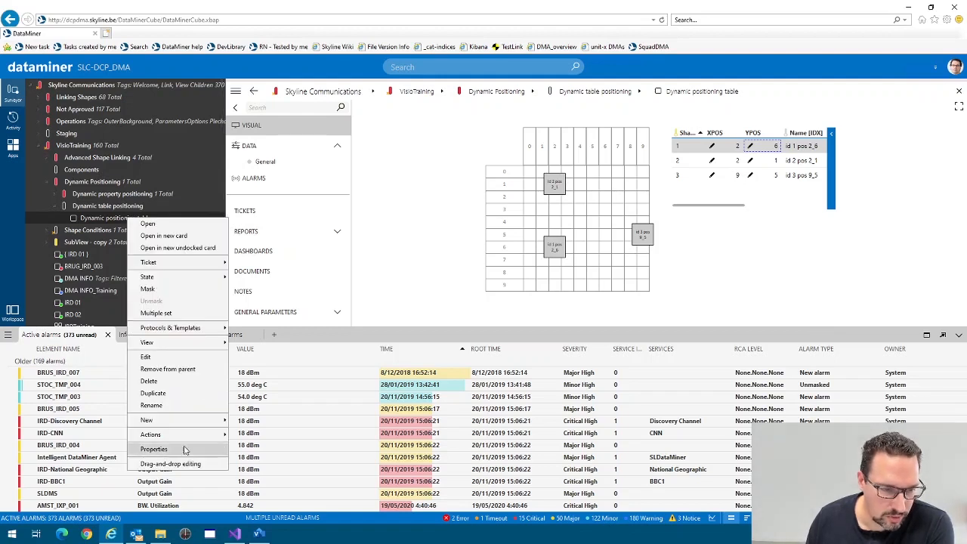
pyautogui.moveTo(202, 330)
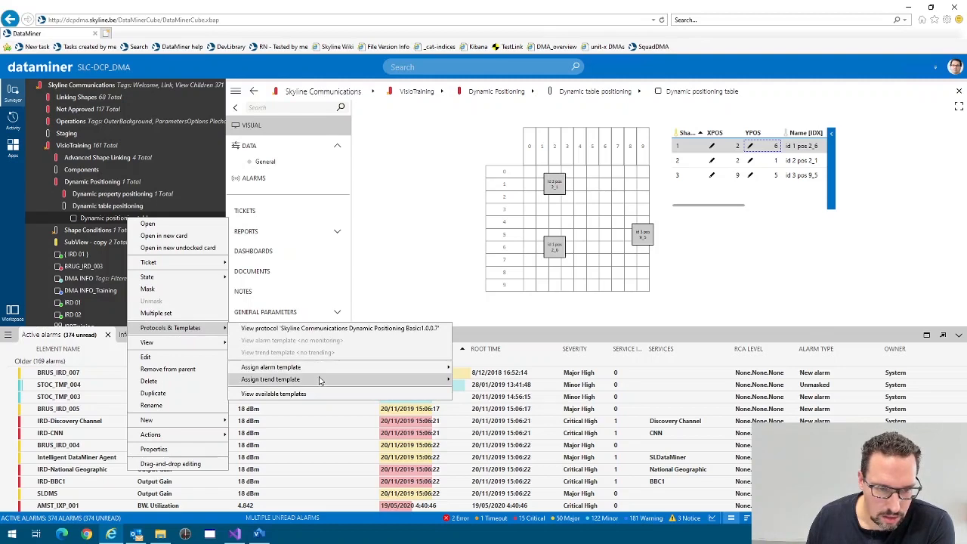
pyautogui.moveTo(351, 368)
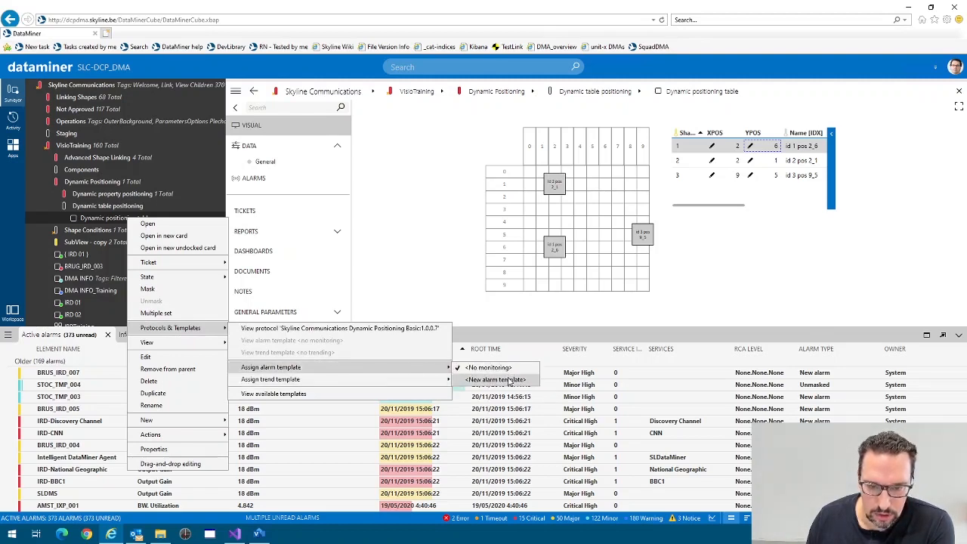
pyautogui.click(495, 379)
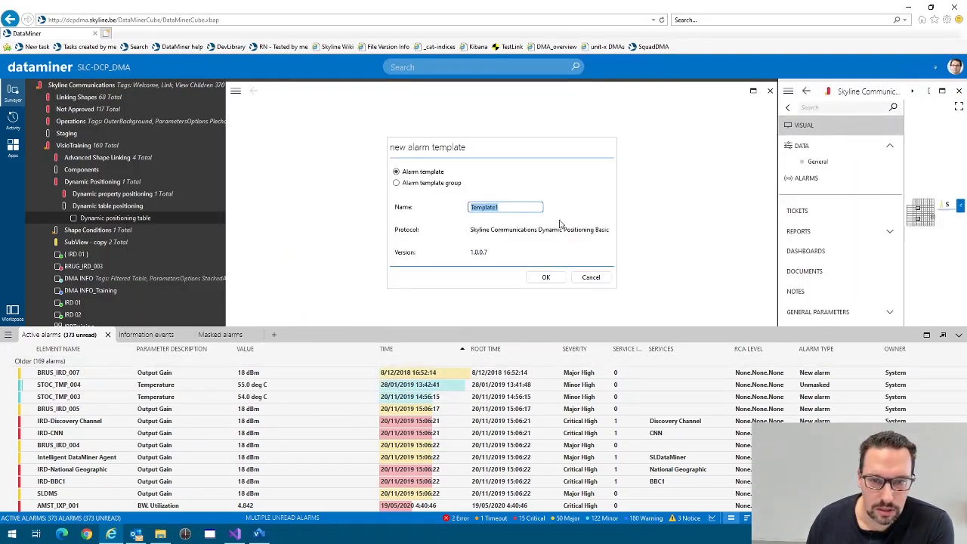
pyautogui.click(546, 277)
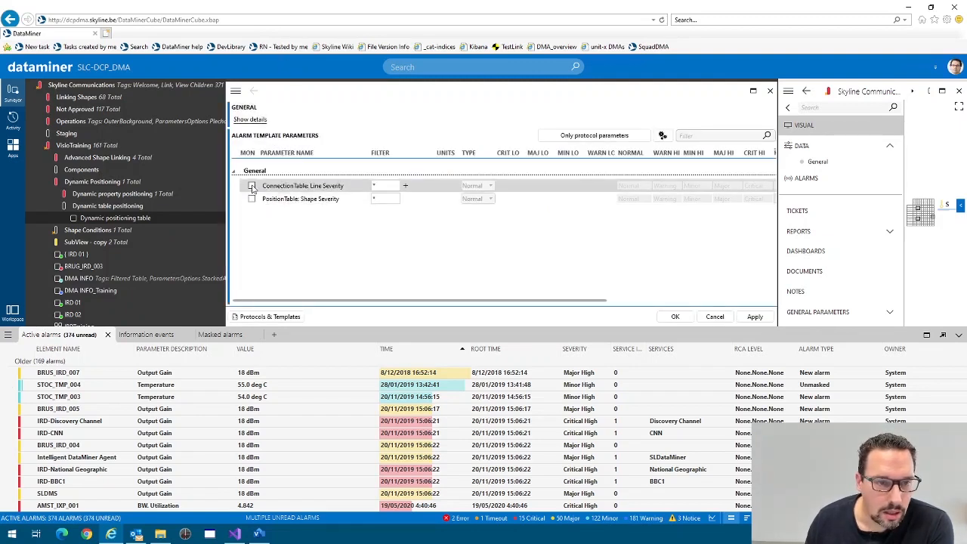
# Enable monitoring of ConnectionTable: Line Severity and PositionTable: Shape Severity, and save the alarm template
pyautogui.click(251, 186)
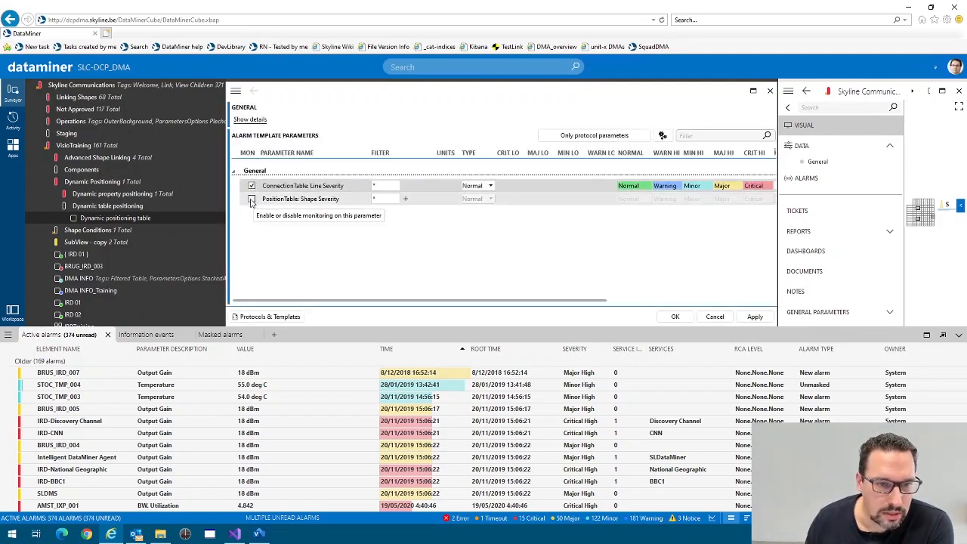
pyautogui.click(251, 199)
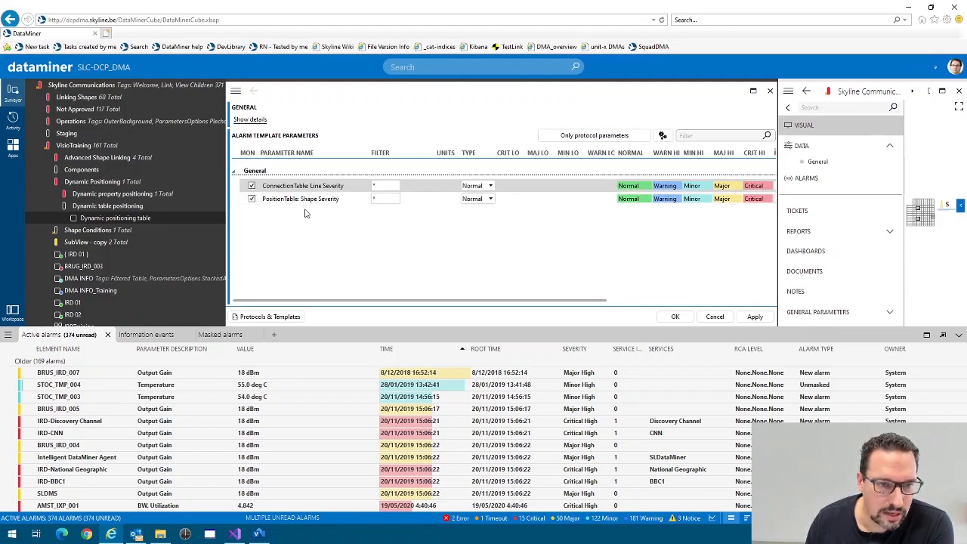
pyautogui.moveTo(543, 302); pyautogui.dragTo(351, 299)
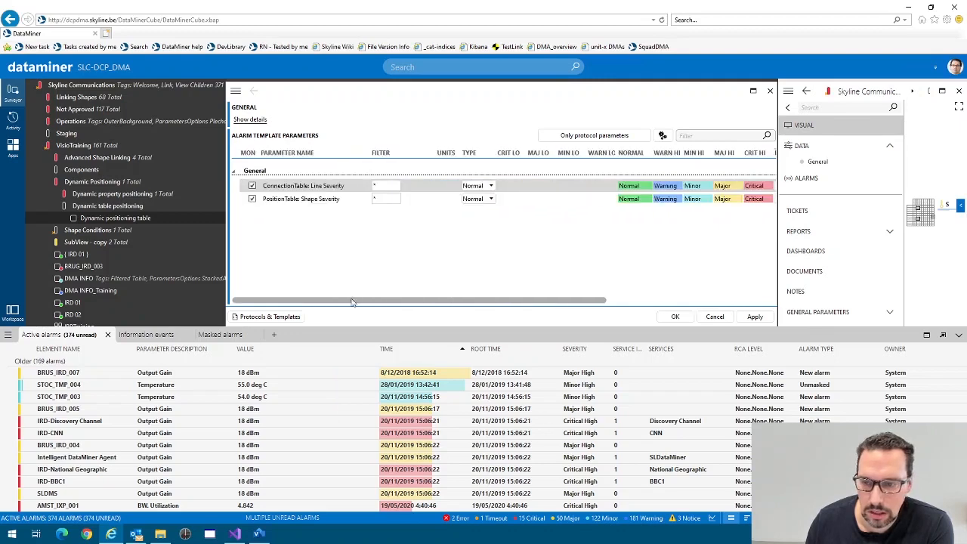
pyautogui.click(675, 317)
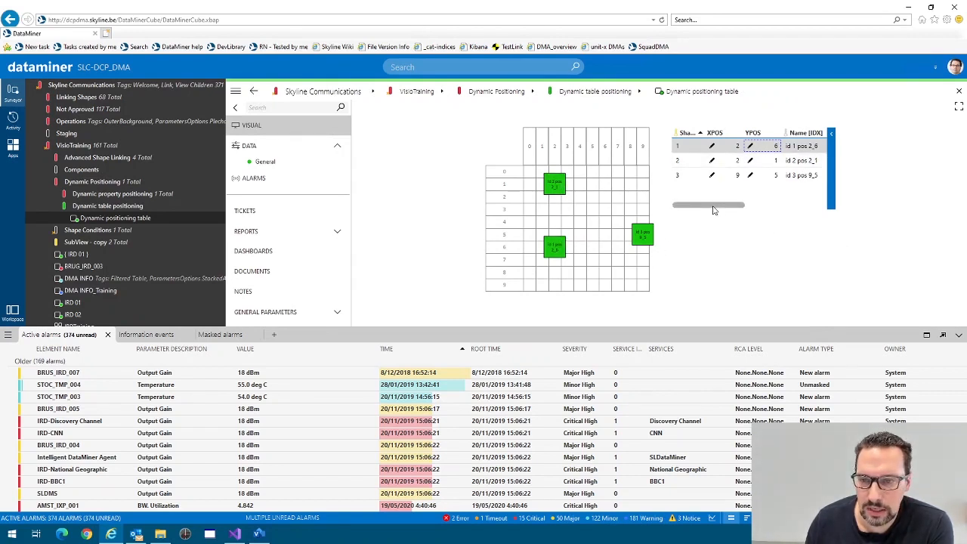
# Set the Shape Severity of shape 1 in the position table to Minor
pyautogui.moveTo(715, 206); pyautogui.dragTo(790, 207)
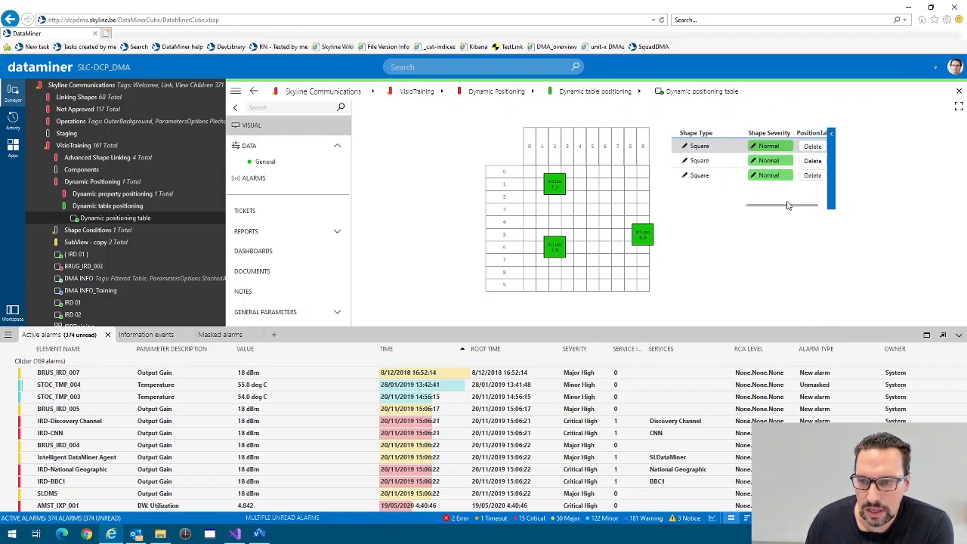
pyautogui.click(756, 150)
pyautogui.click(777, 146)
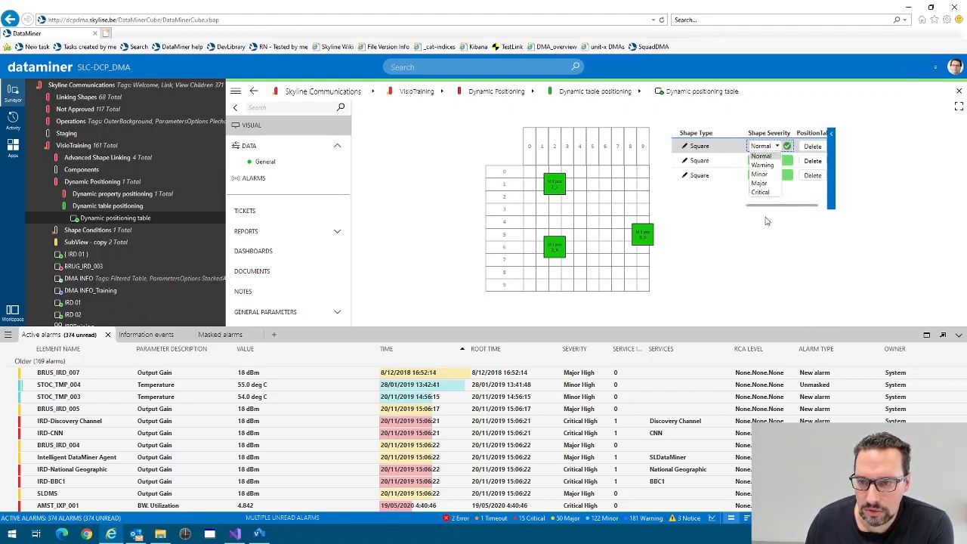
pyautogui.click(761, 178)
pyautogui.click(786, 146)
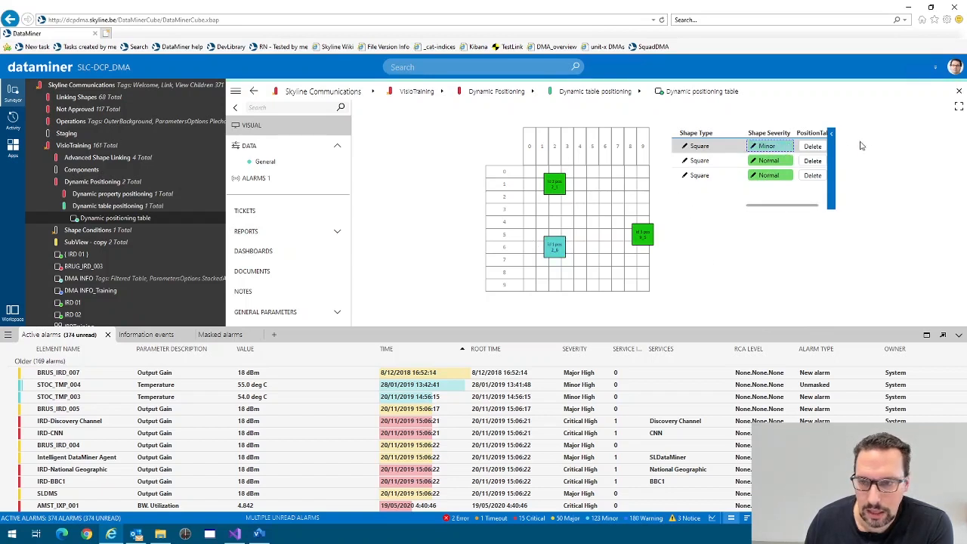
# Set the Shape Severity of shape 1 in the position table to Critical
pyautogui.click(750, 148)
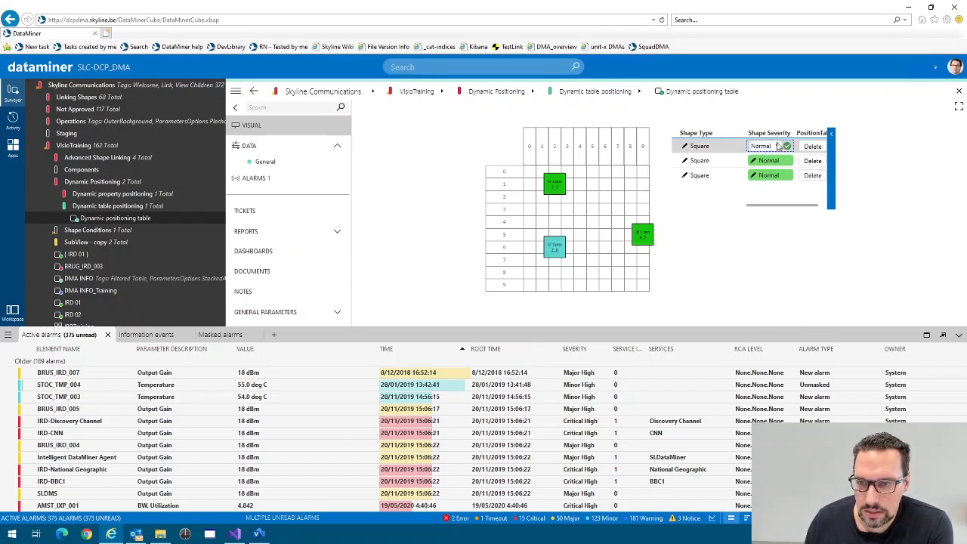
pyautogui.click(771, 145)
pyautogui.click(759, 174)
pyautogui.click(787, 145)
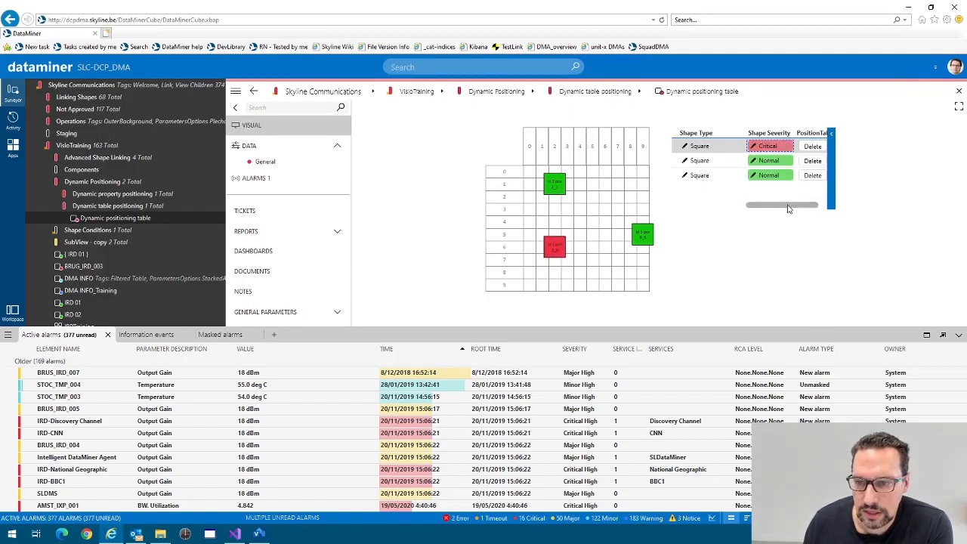
# Set the XPOS of shape 3 in the position table to 7
pyautogui.moveTo(786, 205); pyautogui.dragTo(707, 210)
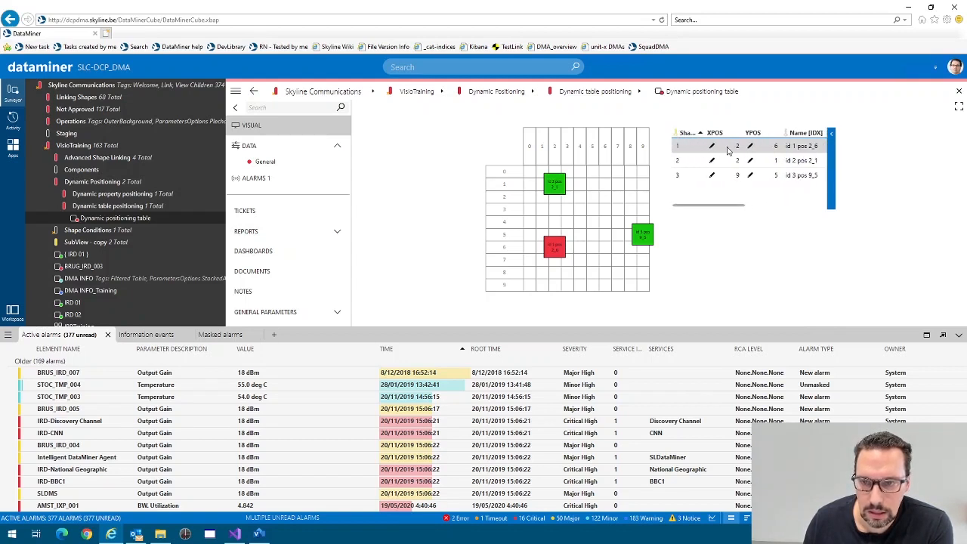
pyautogui.click(711, 175)
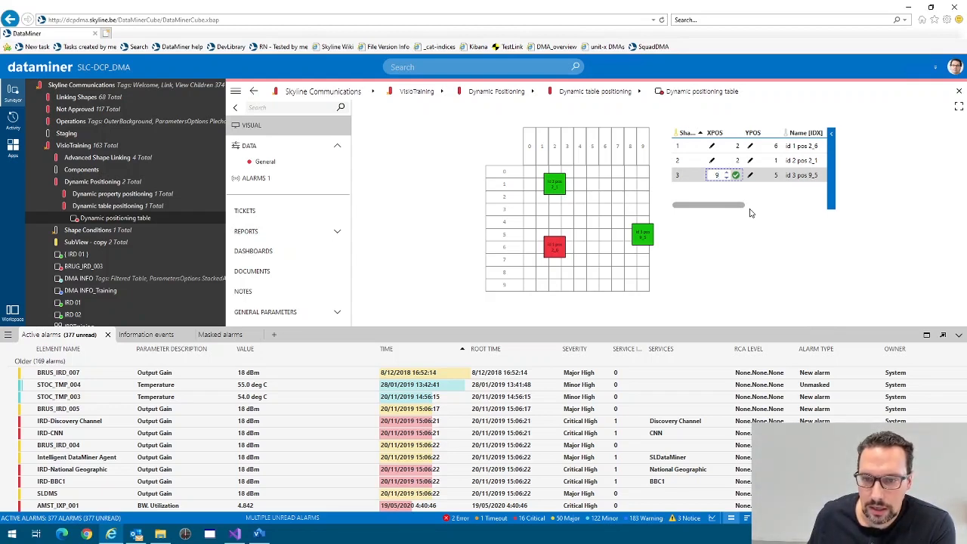
pyautogui.press('Return')
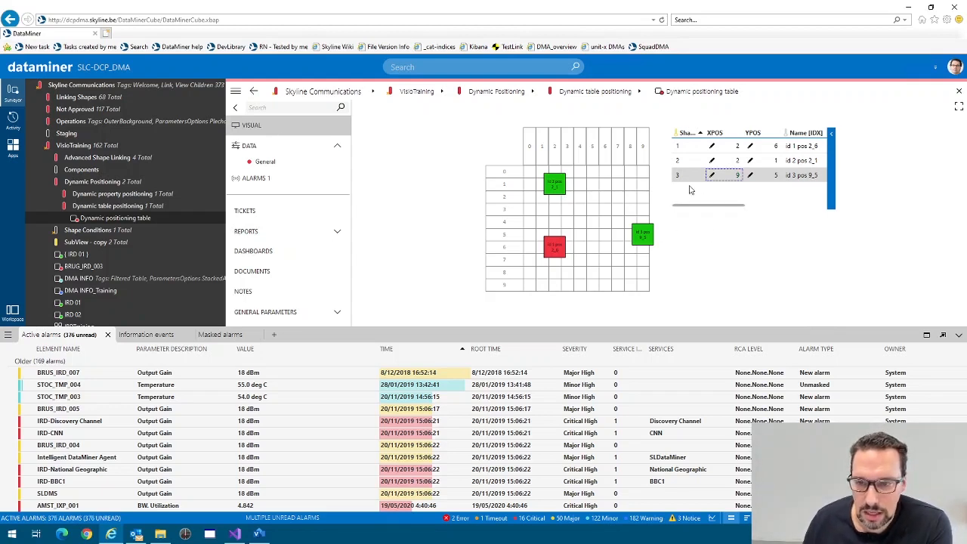
pyautogui.click(710, 176)
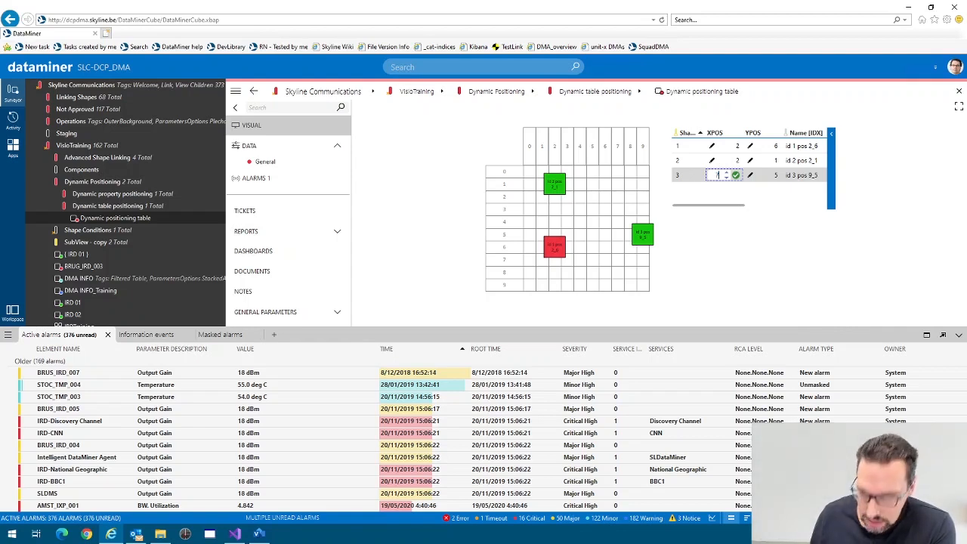
pyautogui.write('7')
pyautogui.press('Return')
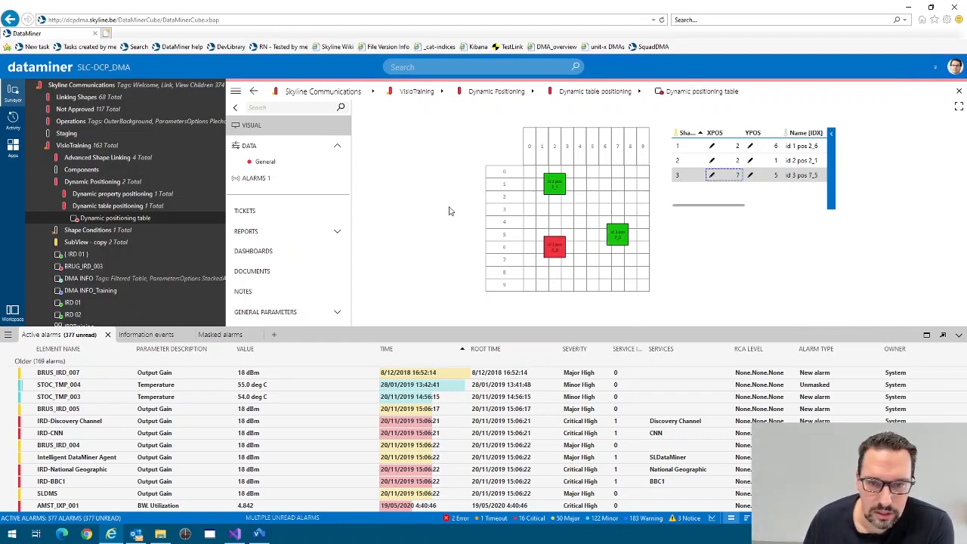
# Arrange the shapes on the grid, placing shape 3 at about 9,9, shape 1 at about 8,4 and shape 2 at about 3,7, and apply
pyautogui.rightClick(490, 141)
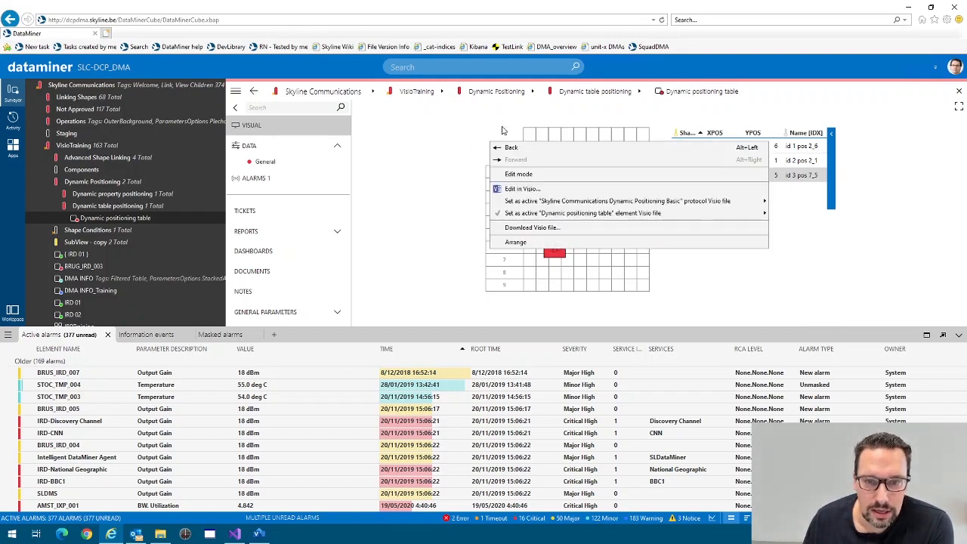
pyautogui.click(515, 243)
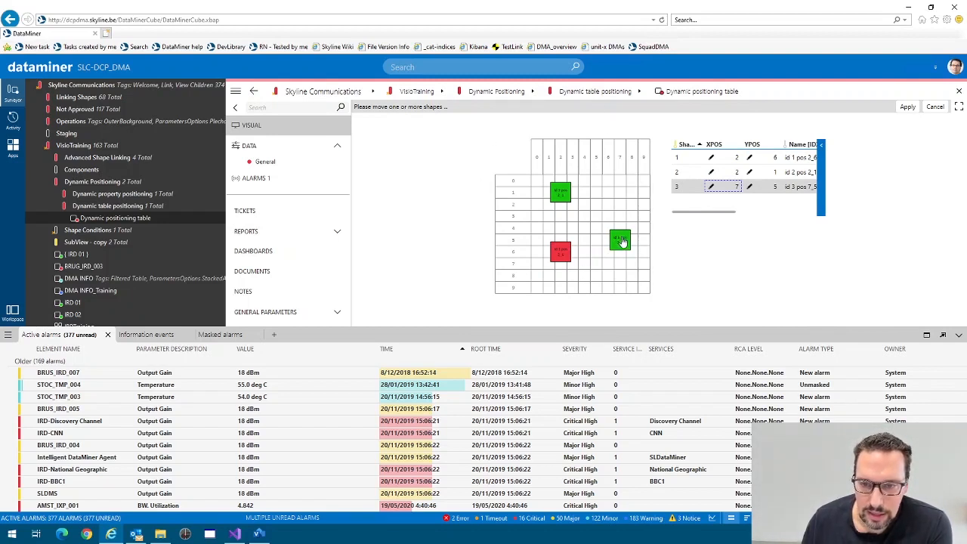
pyautogui.moveTo(619, 240); pyautogui.dragTo(641, 285)
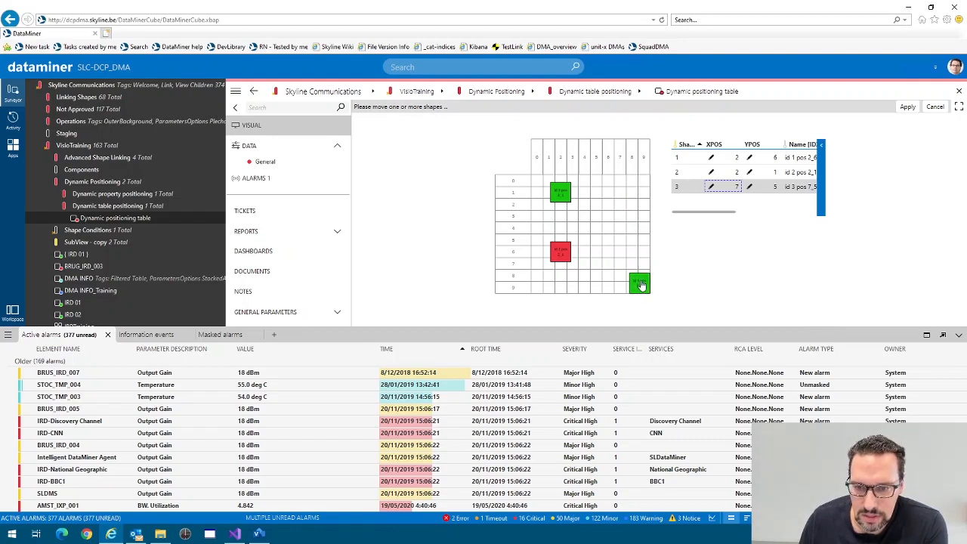
pyautogui.moveTo(561, 250); pyautogui.dragTo(635, 230)
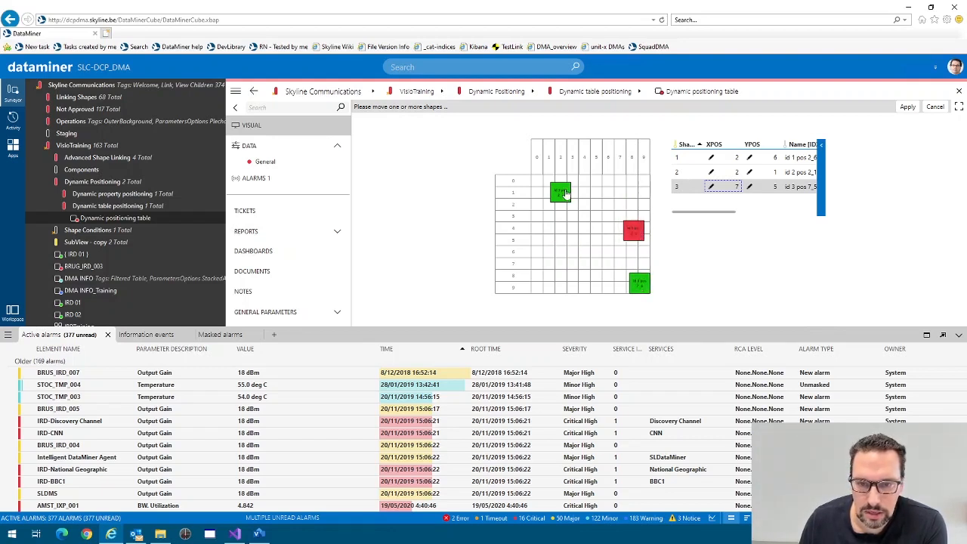
pyautogui.moveTo(565, 194); pyautogui.dragTo(568, 265)
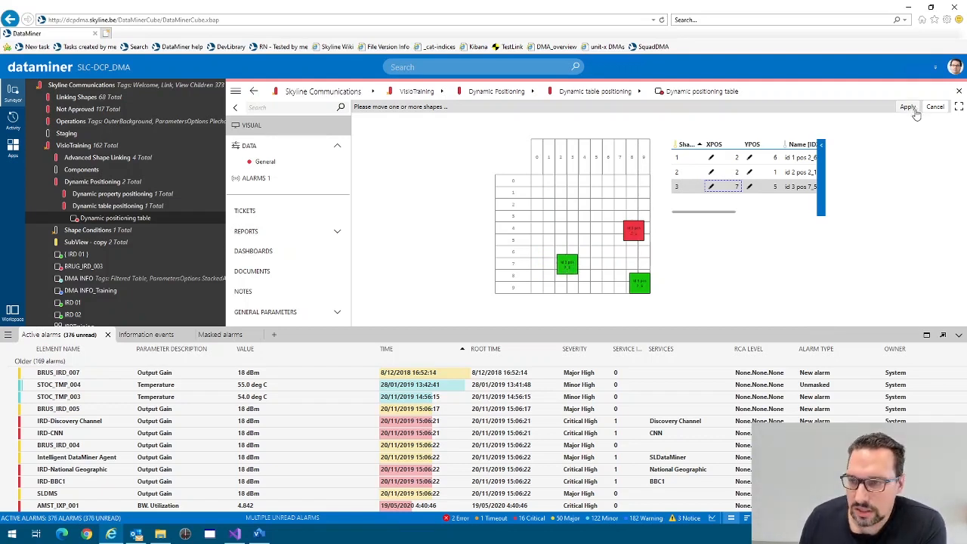
pyautogui.click(909, 108)
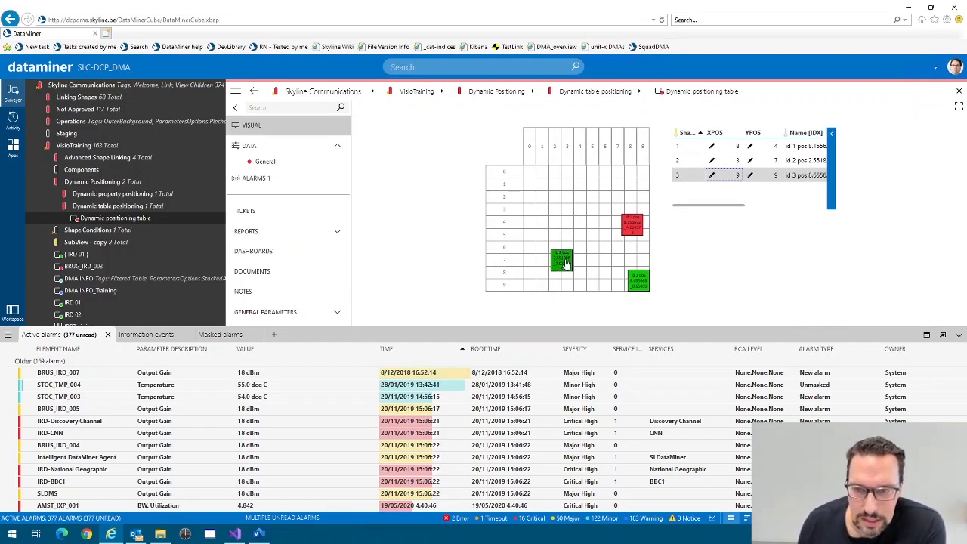
# Set the XPOS of shape 1 in the position table to 0
pyautogui.moveTo(718, 204)
pyautogui.mouseDown()
pyautogui.moveTo(730, 206)
pyautogui.moveTo(709, 207)
pyautogui.mouseUp()
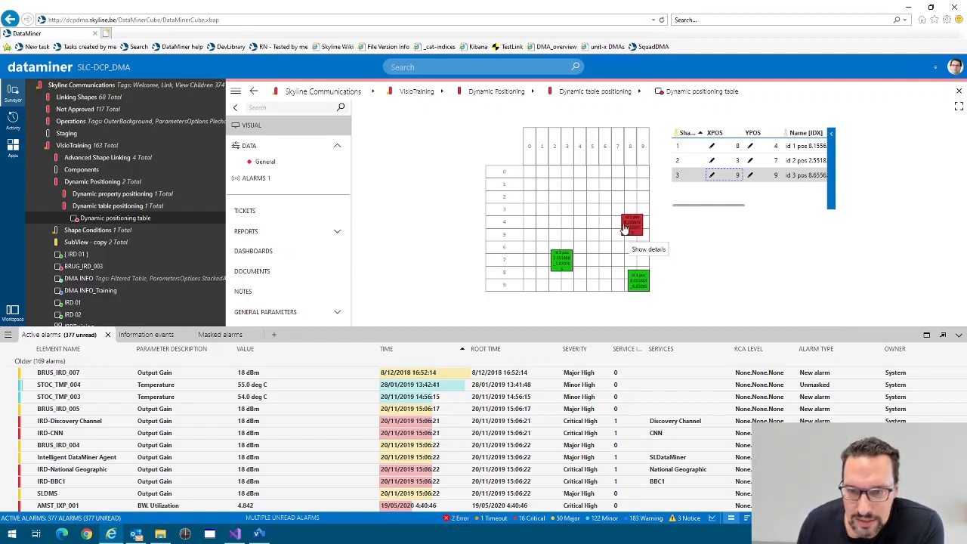
pyautogui.click(711, 146)
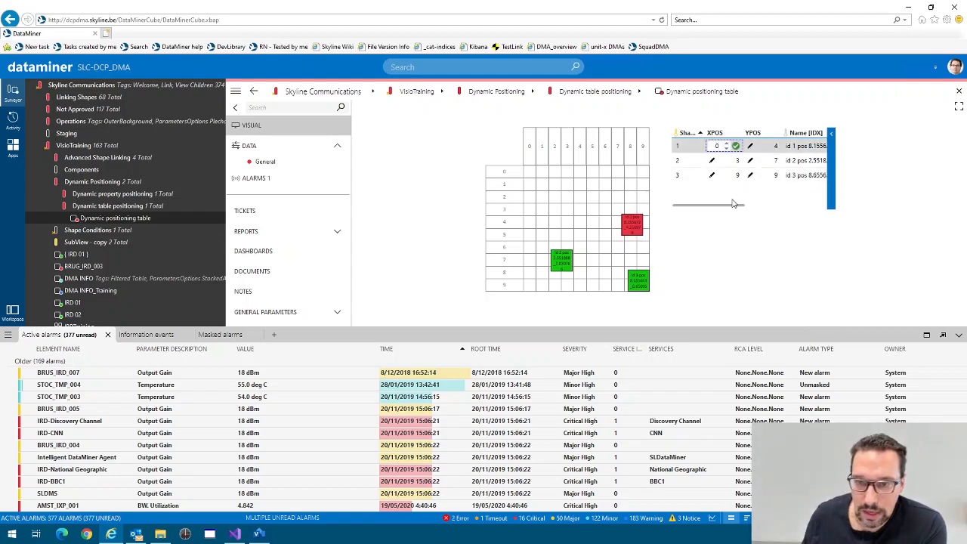
pyautogui.press('Return')
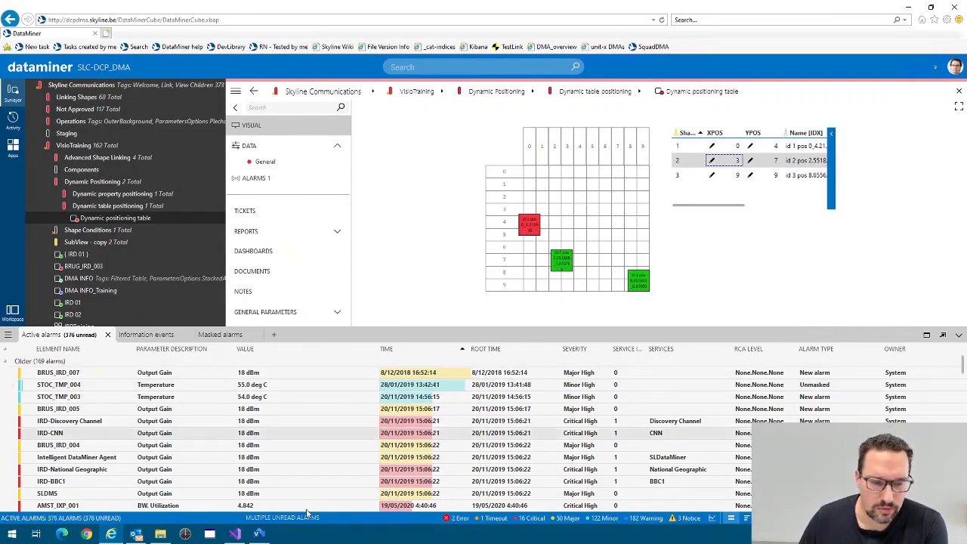
# Switch to Visio and place a duplicate of the table rectangle directly below the original, at about X 225 mm, Y 50 mm
pyautogui.click(259, 534)
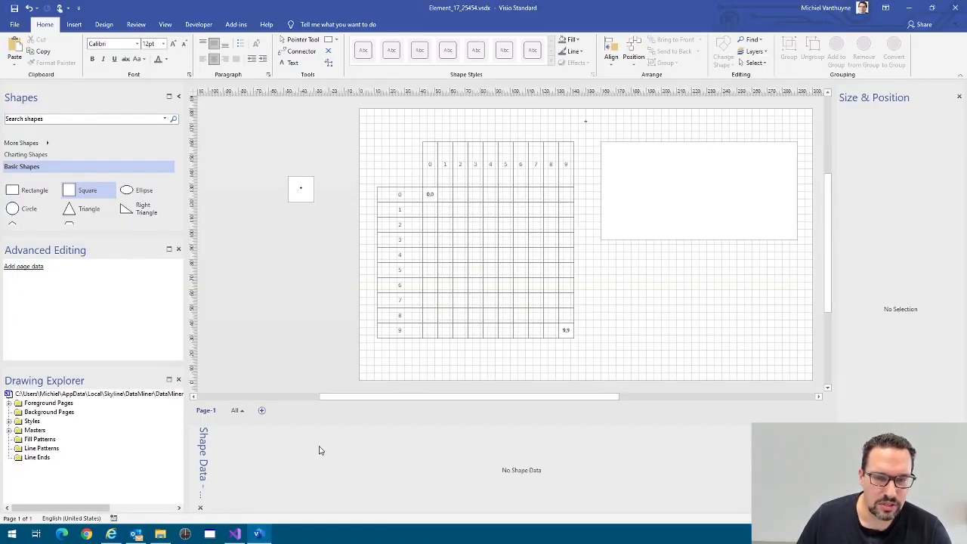
pyautogui.click(706, 204)
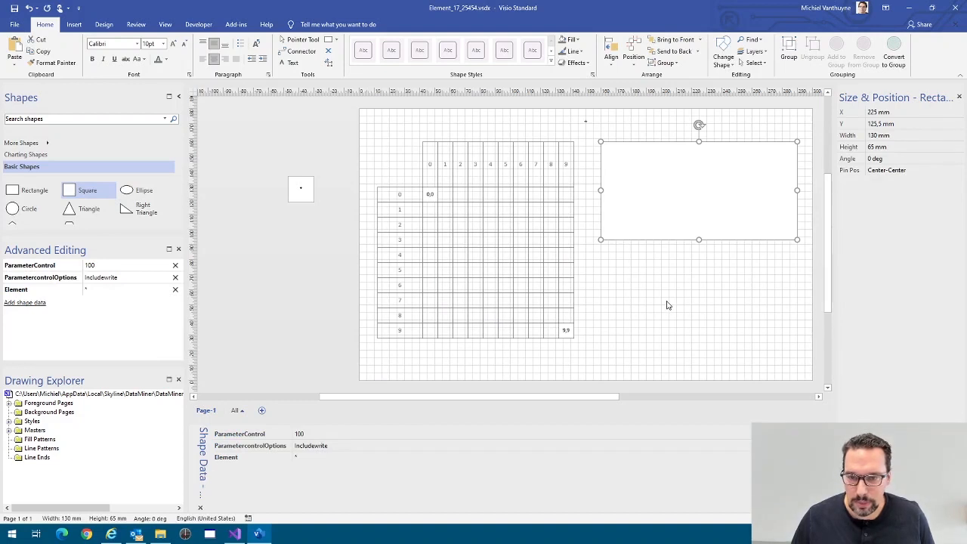
pyautogui.hotkey('ctrl', 'd')
pyautogui.moveTo(673, 186); pyautogui.dragTo(658, 283)
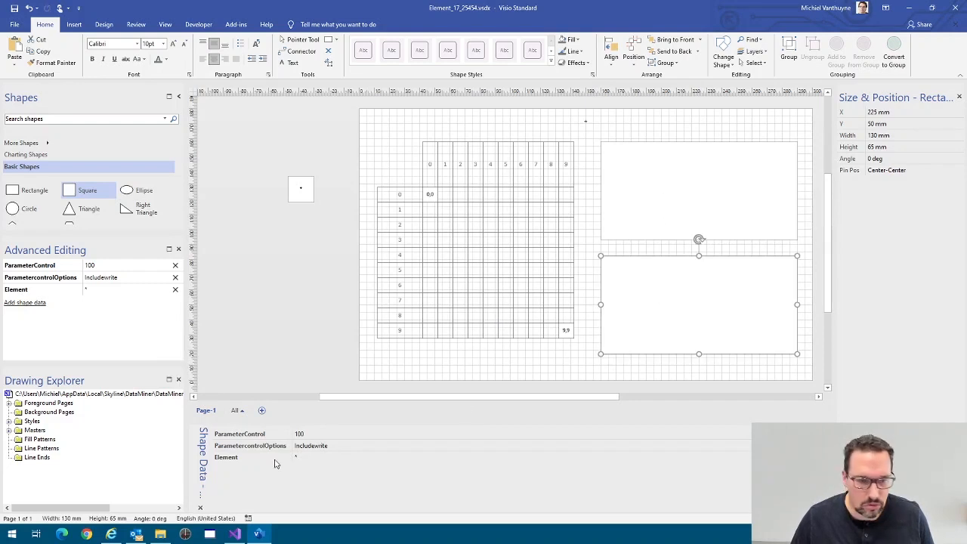
# Set the ParameterControl shape data of the duplicated rectangle to 300
pyautogui.click(305, 435)
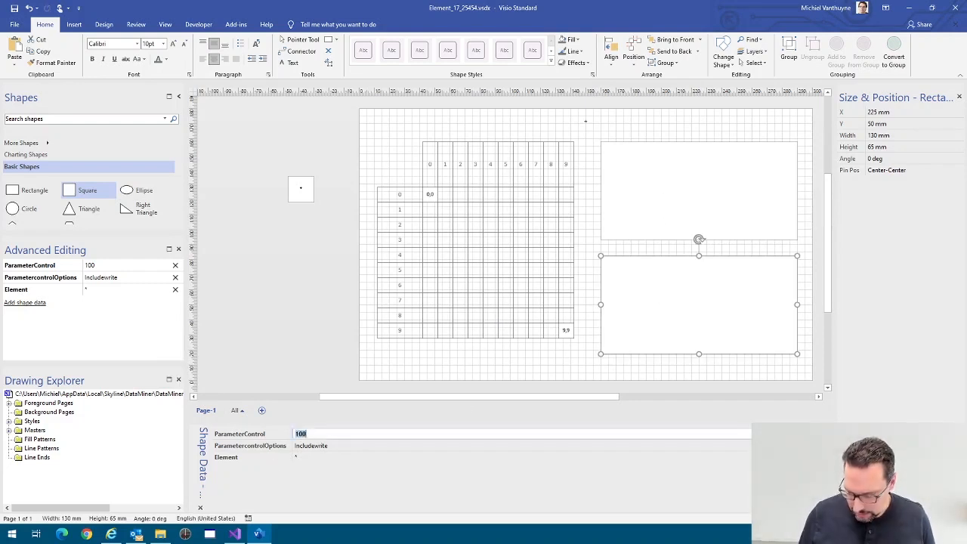
pyautogui.write('3')
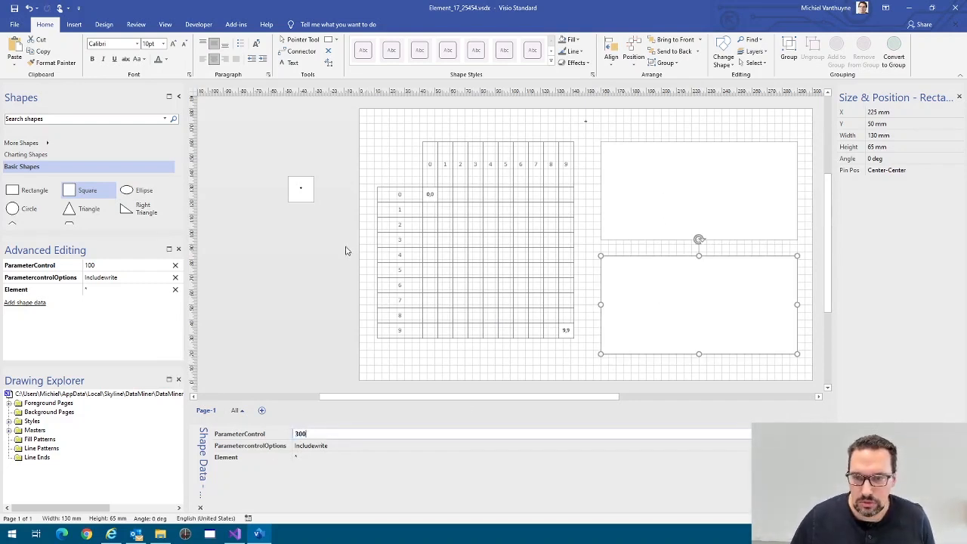
pyautogui.click(753, 124)
pyautogui.click(713, 178)
pyautogui.click(688, 289)
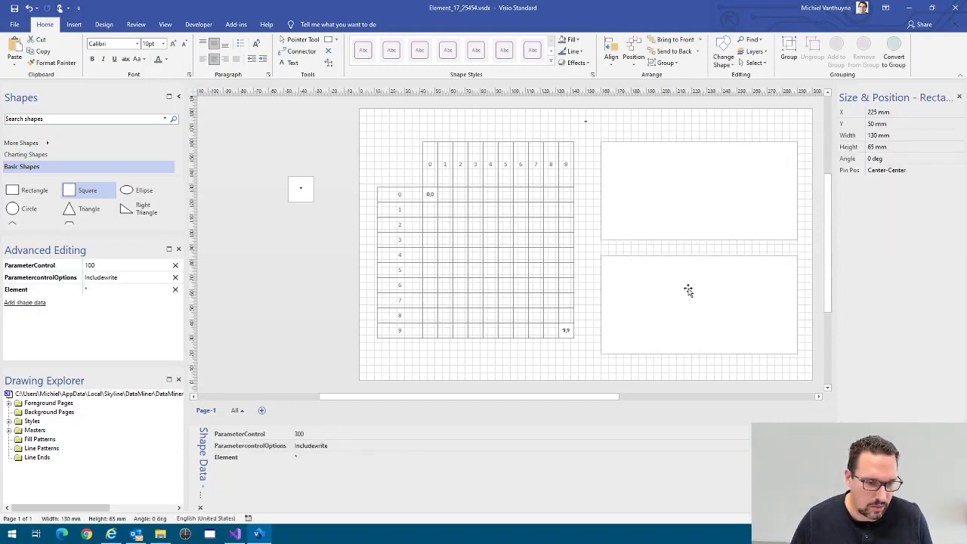
pyautogui.click(686, 197)
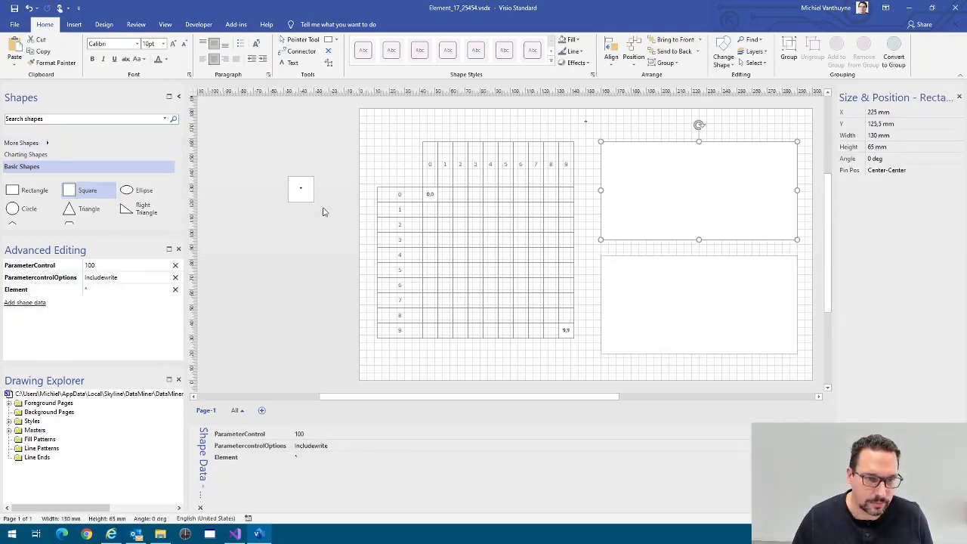
pyautogui.click(305, 251)
pyautogui.click(304, 198)
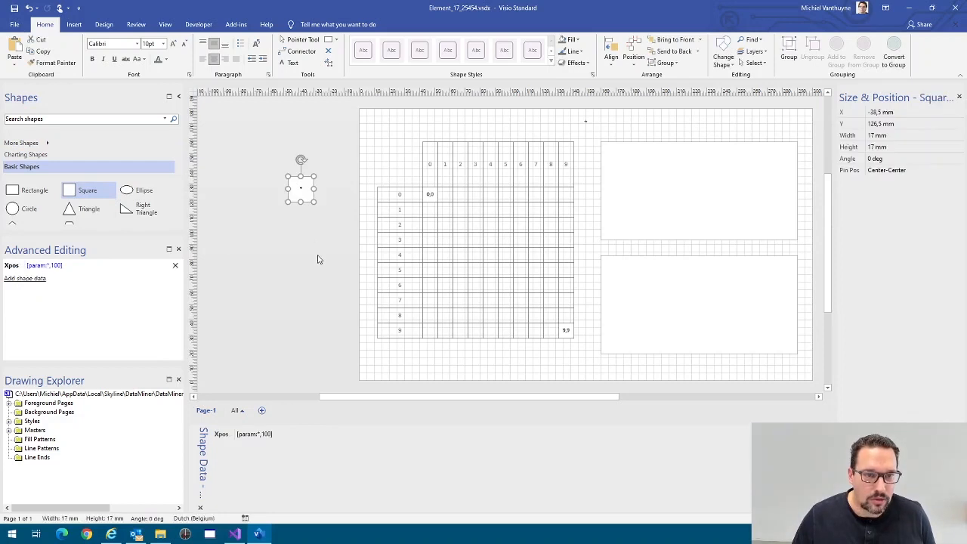
pyautogui.click(317, 253)
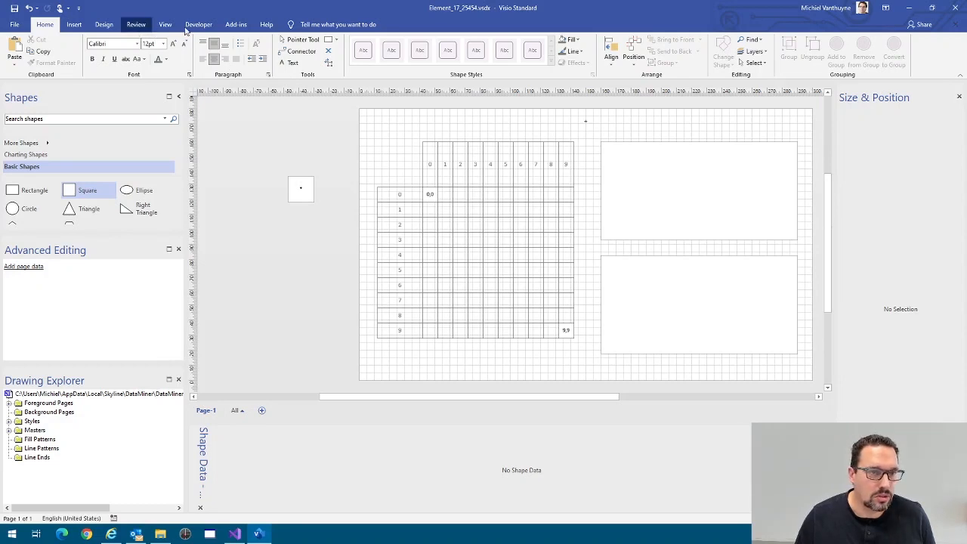
# Draw a vertical line about 97 mm long outside the page, beside the square shape, with the Line tool
pyautogui.click(199, 24)
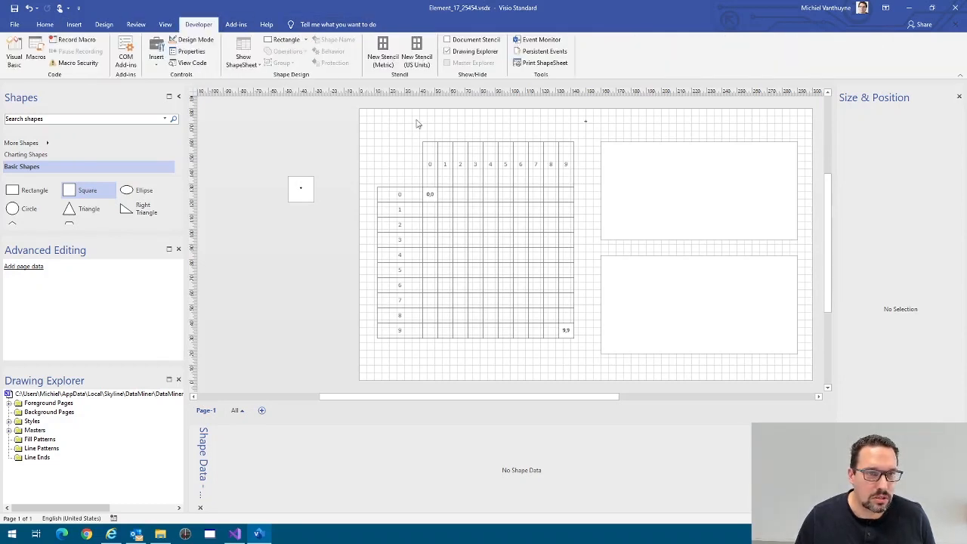
pyautogui.click(306, 40)
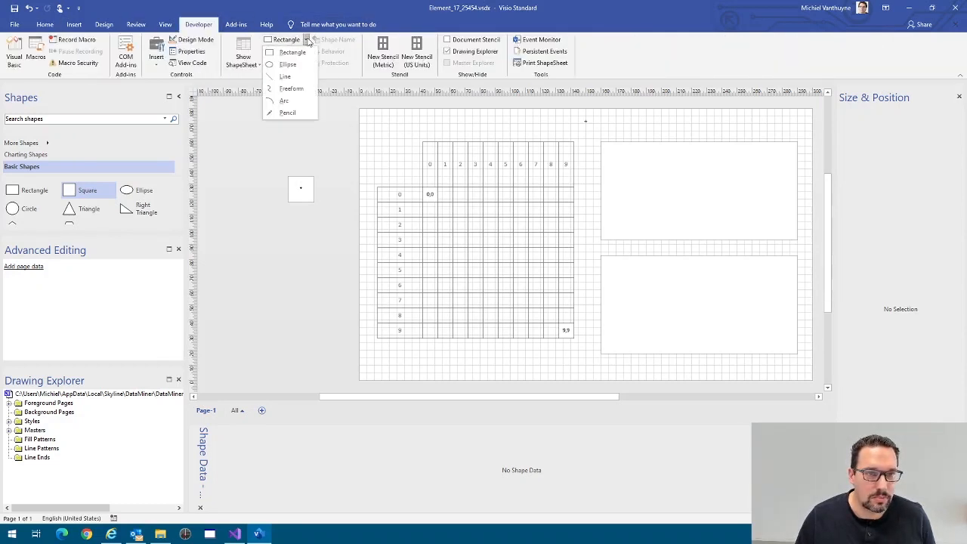
pyautogui.click(286, 77)
pyautogui.moveTo(246, 165); pyautogui.dragTo(245, 312)
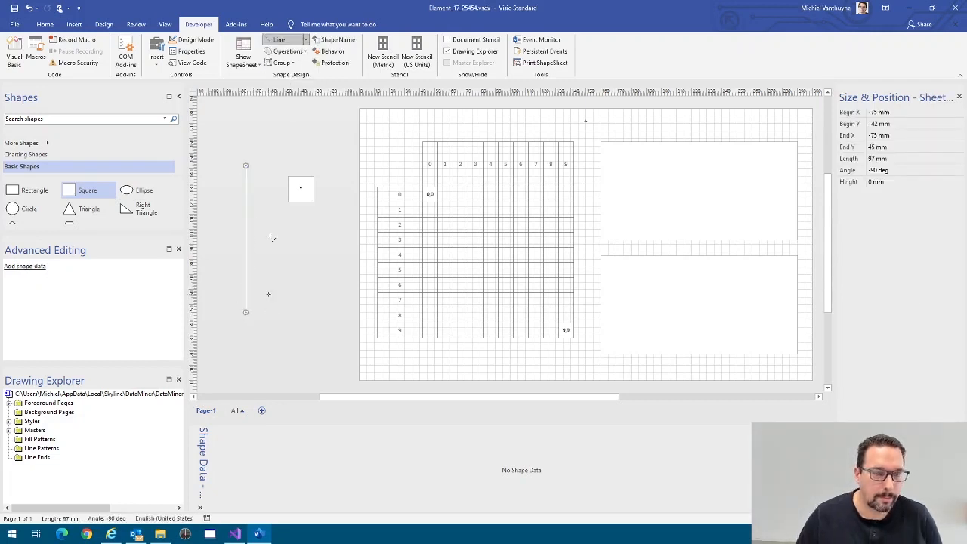
# Set the weight of the vertical line to 3 pt
pyautogui.click(51, 25)
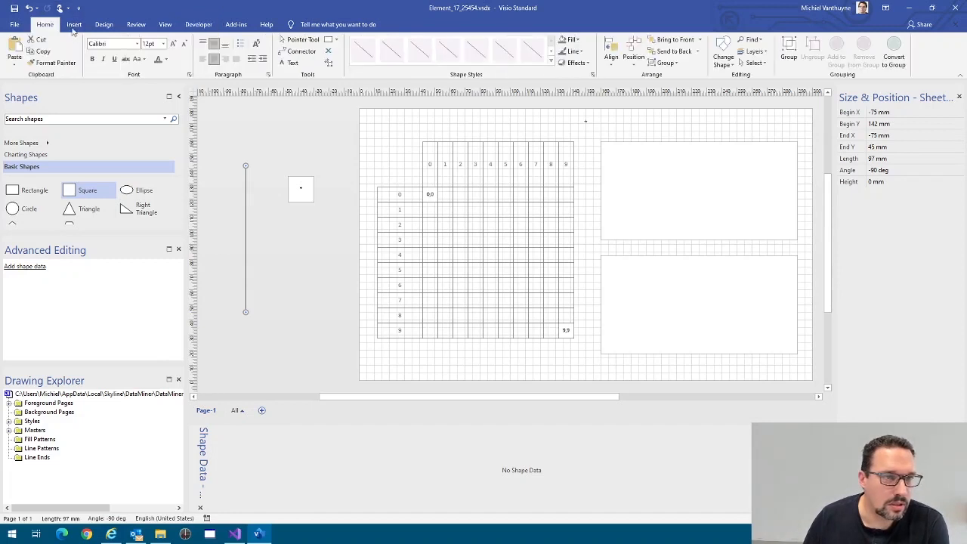
pyautogui.click(574, 51)
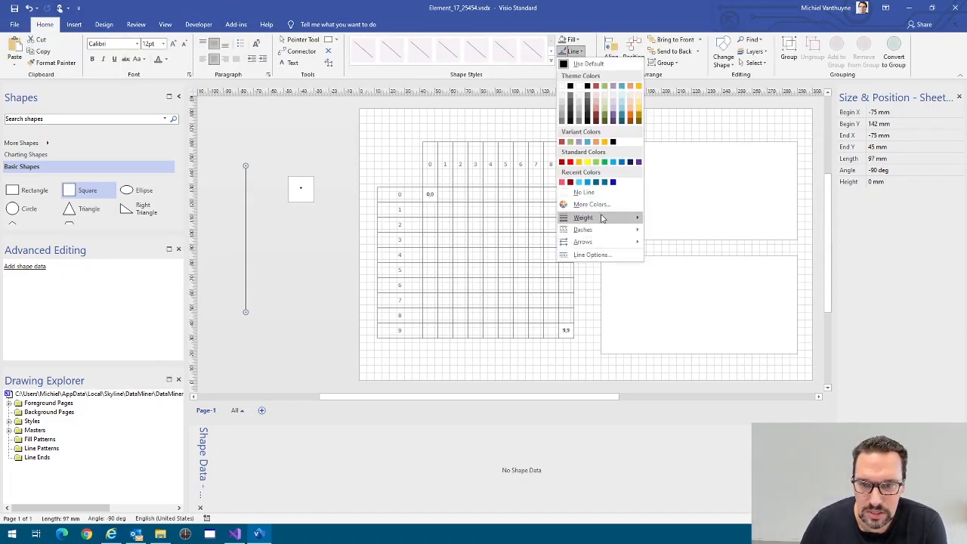
pyautogui.moveTo(602, 218)
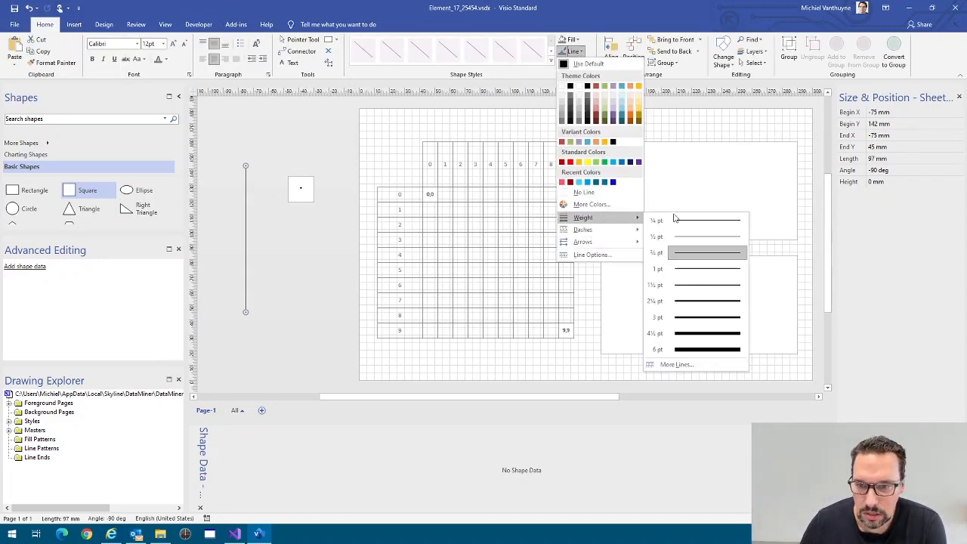
pyautogui.click(708, 318)
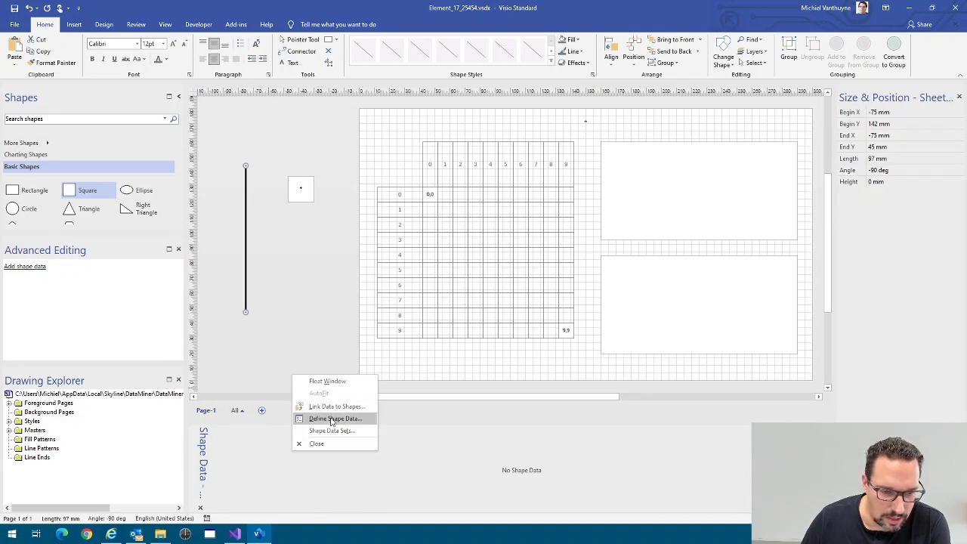
# Add a shape data property labelled Connection with the value *|302|304 to the vertical line
pyautogui.click(334, 420)
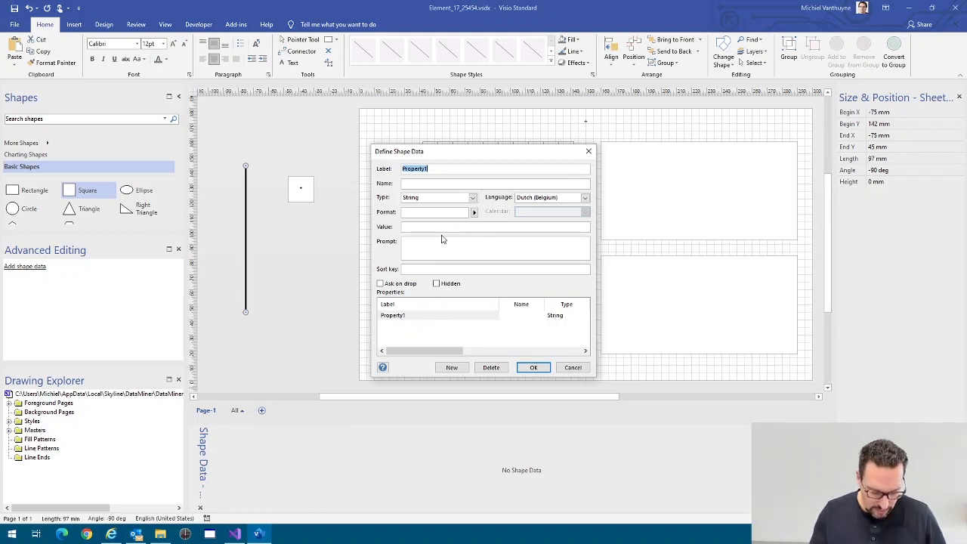
pyautogui.write('Connection')
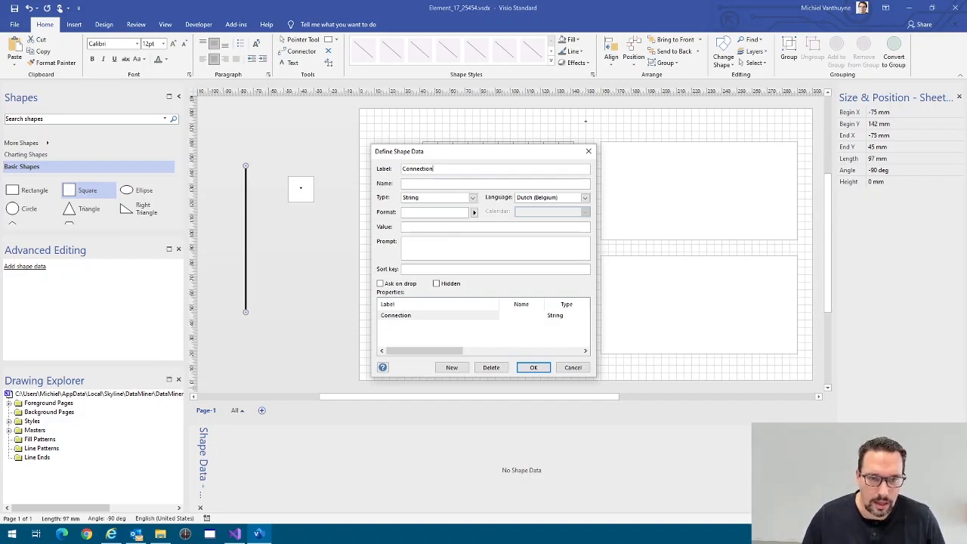
pyautogui.click(492, 228)
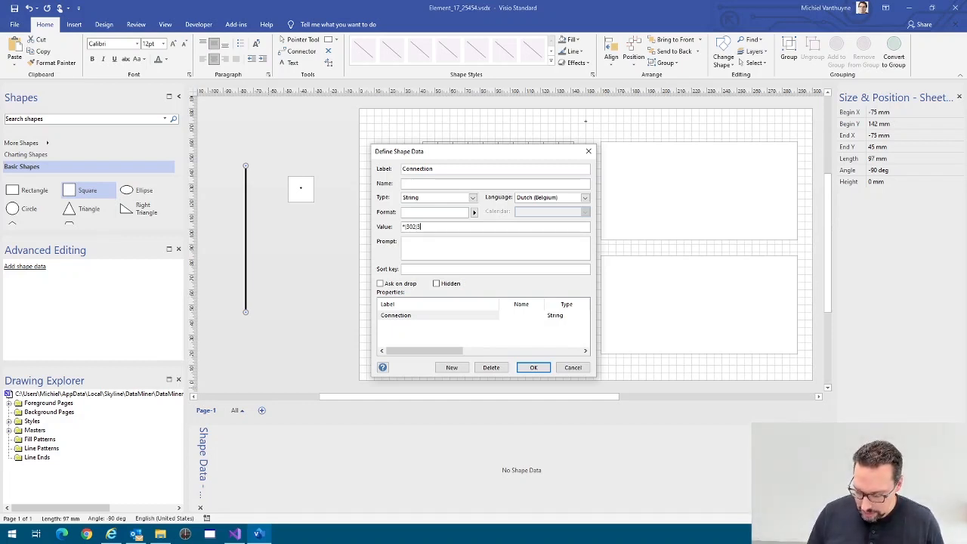
pyautogui.write('4')
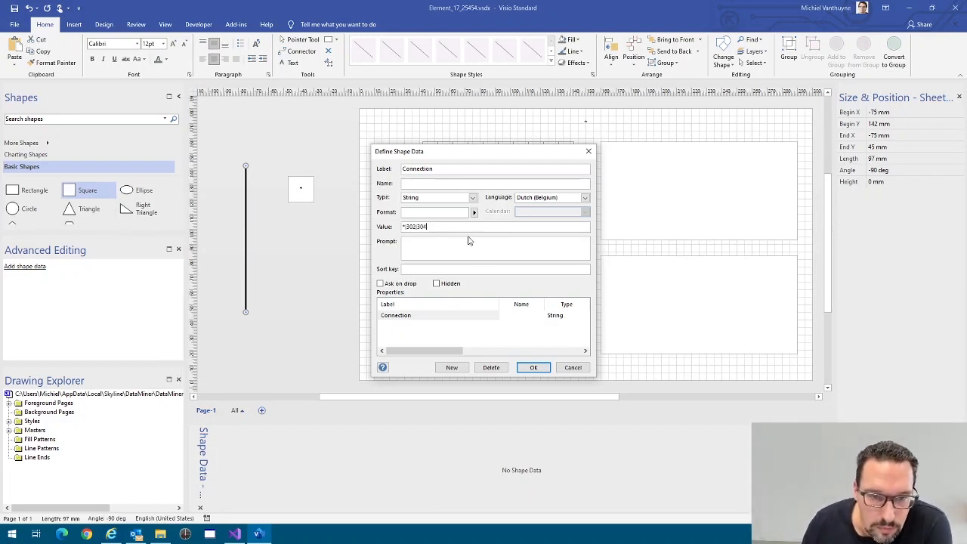
pyautogui.click(533, 367)
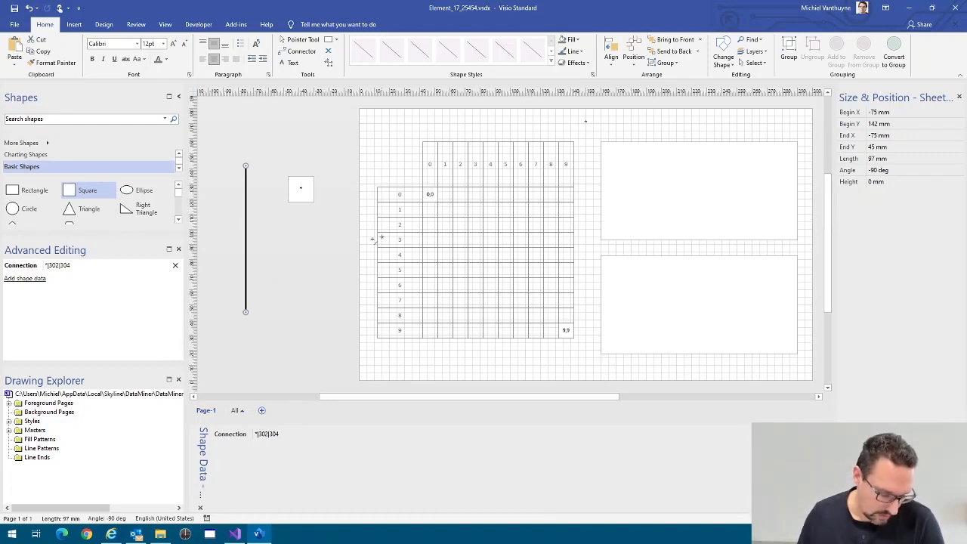
# Switch to DataMiner, add four rows to the element's ConnectionTable, and return to its visual page
pyautogui.click(913, 8)
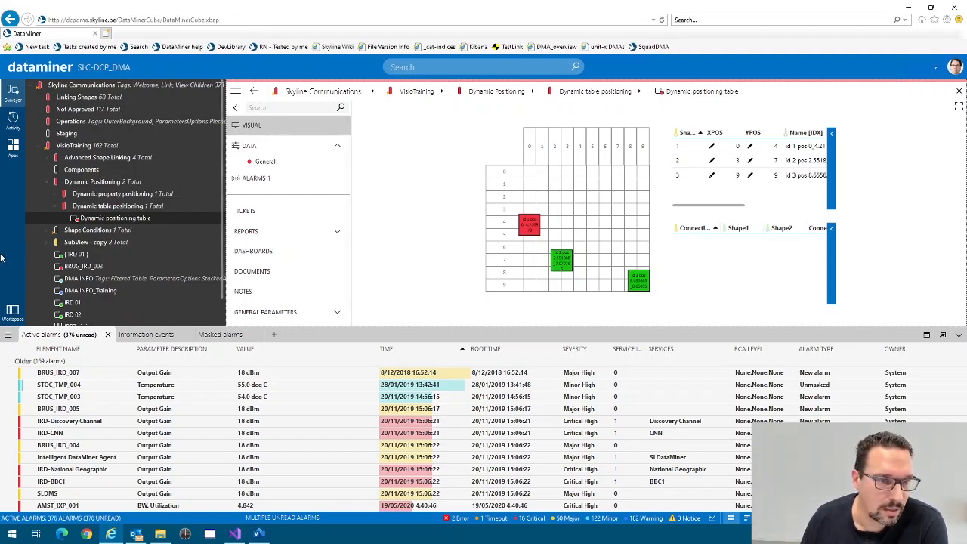
pyautogui.click(264, 162)
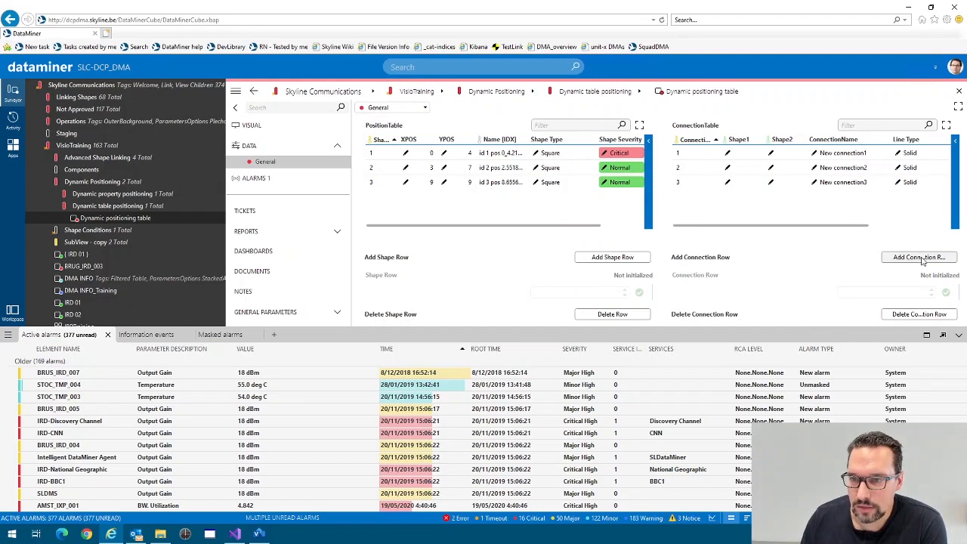
pyautogui.click(921, 258)
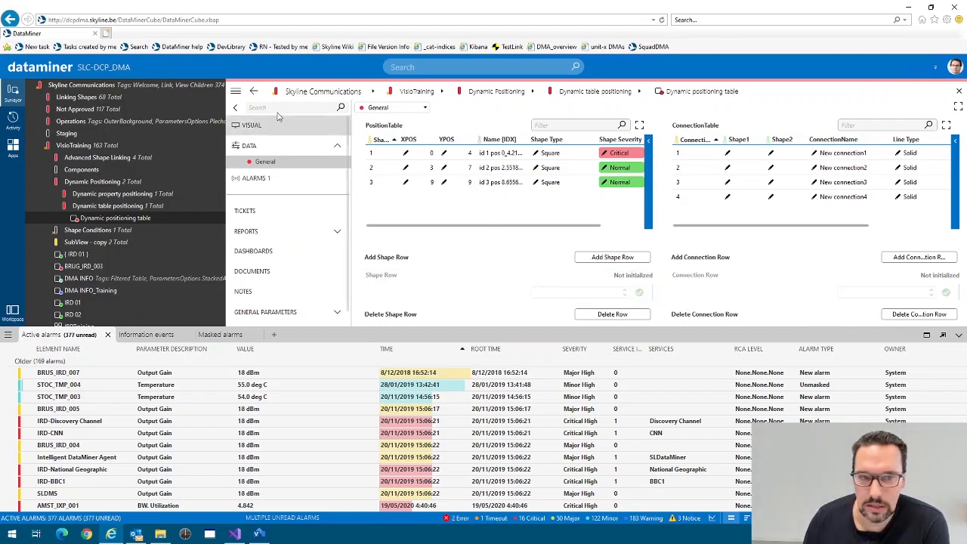
pyautogui.click(253, 125)
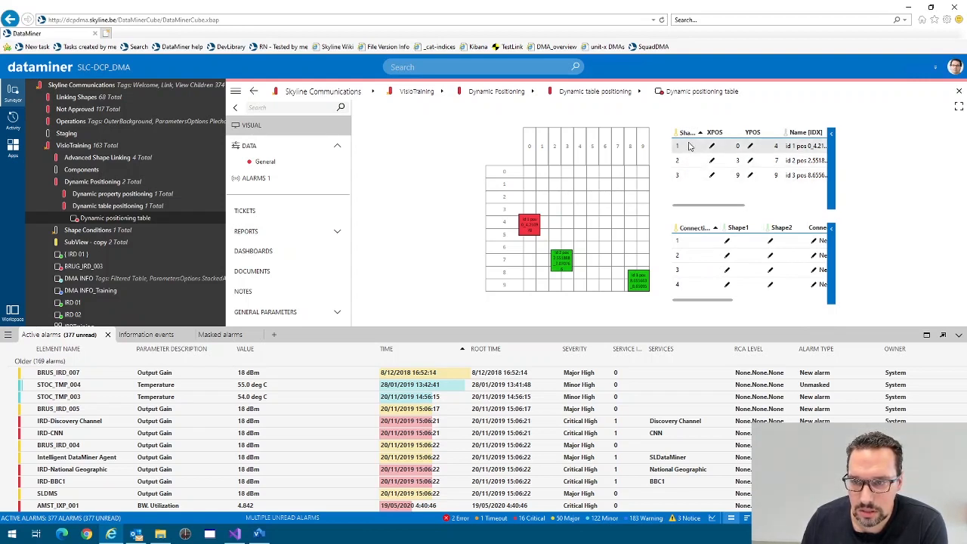
# Link shapes 1 and 2 in the first connection row by setting Shape1 to 1 and Shape2 to 2
pyautogui.click(728, 242)
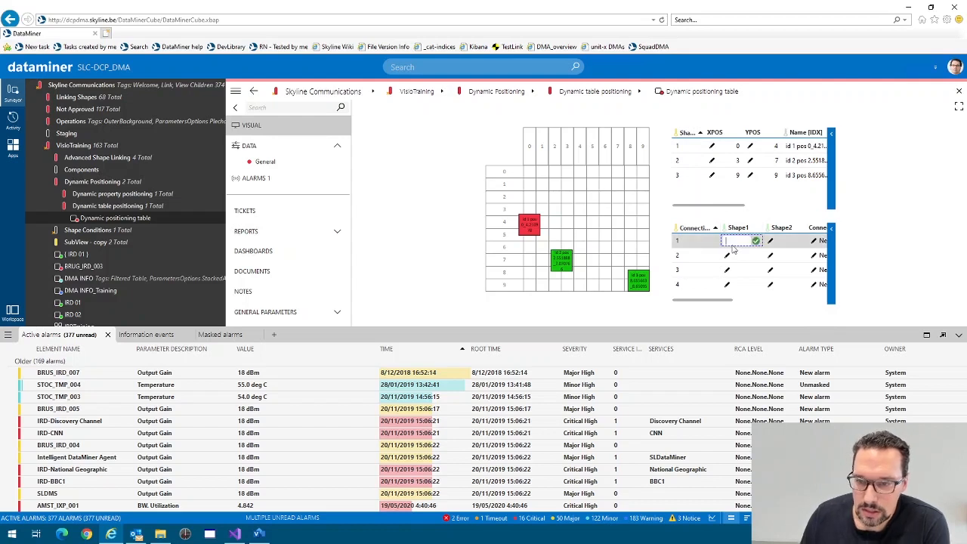
pyautogui.click(771, 240)
pyautogui.write('2')
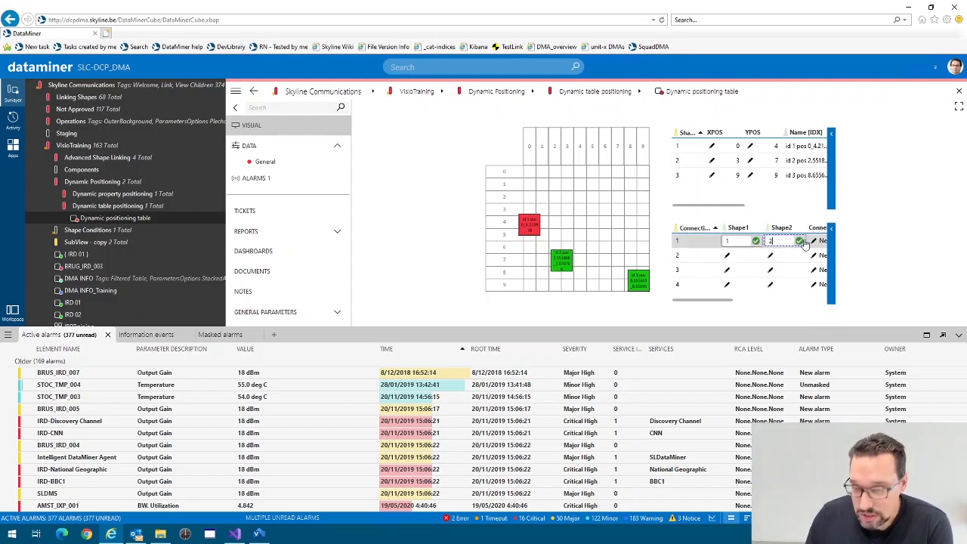
pyautogui.click(799, 241)
pyautogui.click(756, 240)
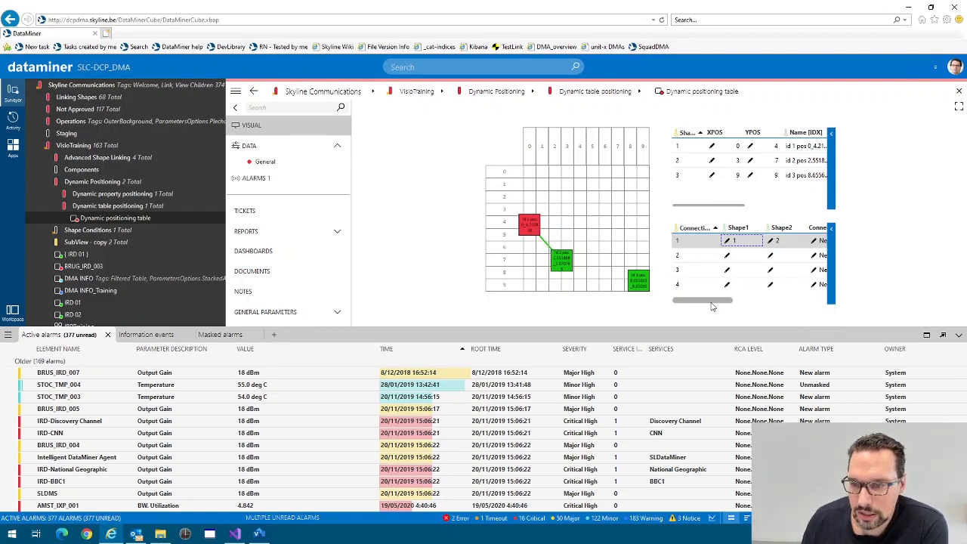
# Set the Line Severity of the first connection row to Minor
pyautogui.moveTo(714, 302); pyautogui.dragTo(798, 306)
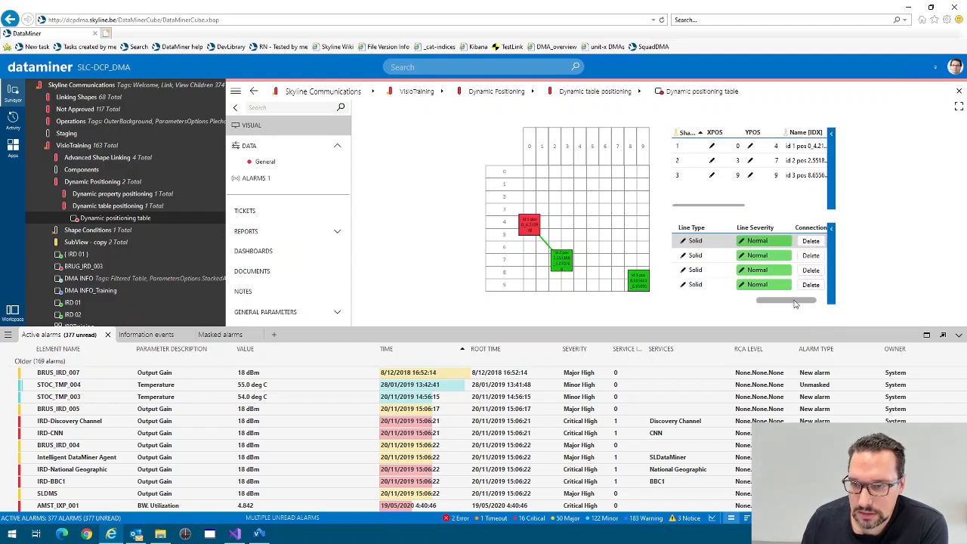
pyautogui.click(743, 240)
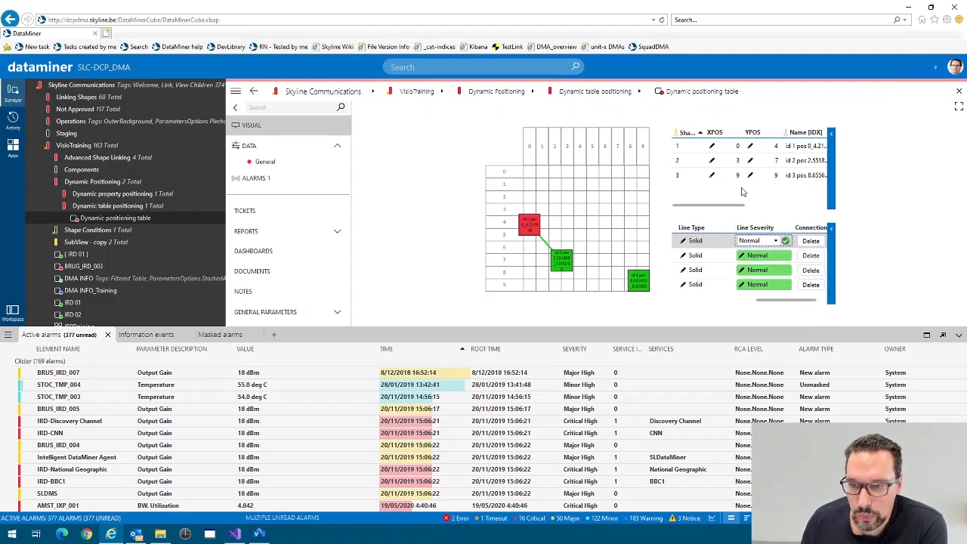
pyautogui.click(776, 242)
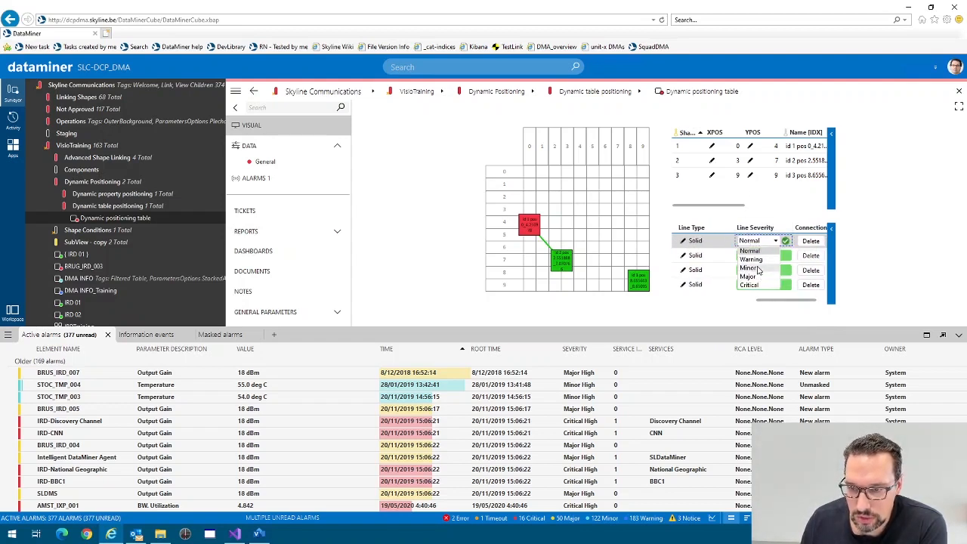
pyautogui.click(758, 270)
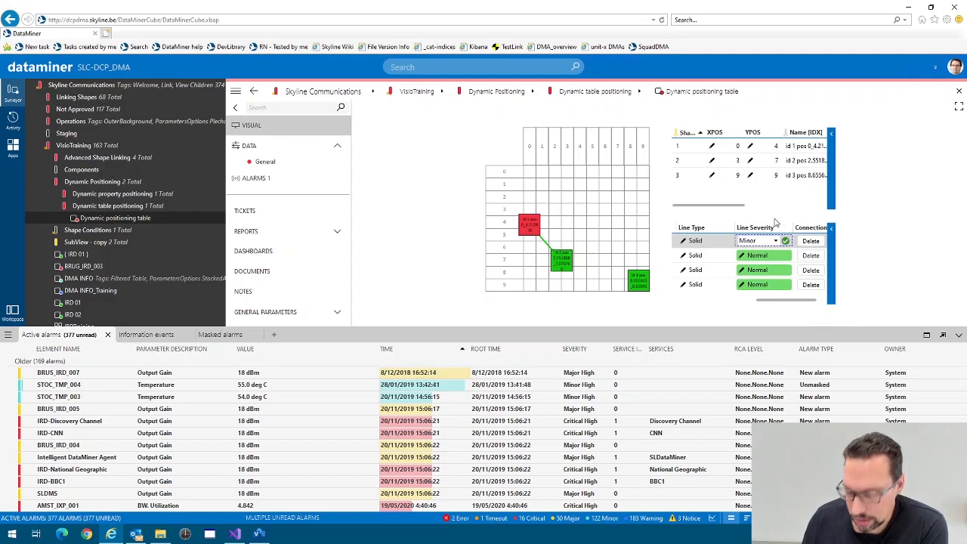
pyautogui.press('Return')
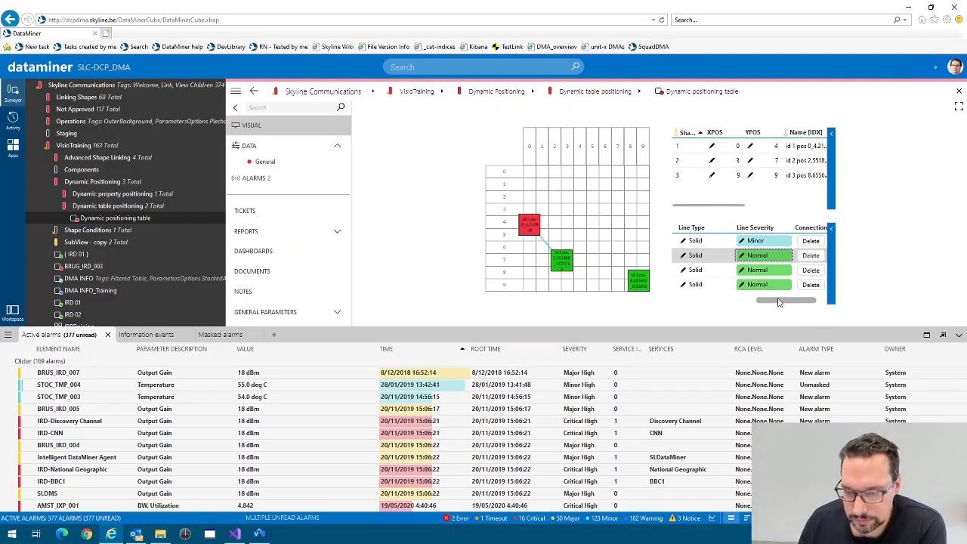
# Link shapes 2 and 3 in the second connection row by setting Shape1 to 2 and Shape2 to 3
pyautogui.moveTo(778, 302); pyautogui.dragTo(700, 302)
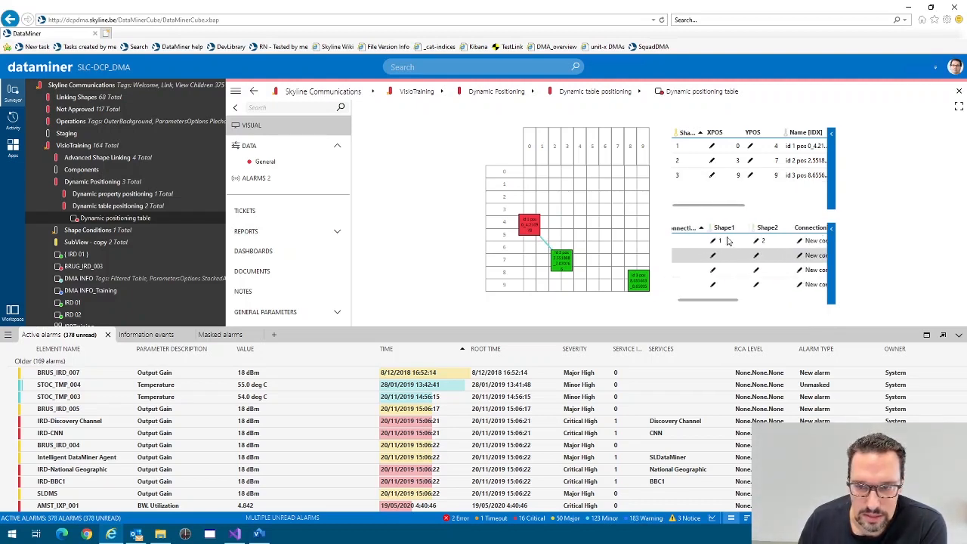
pyautogui.click(712, 255)
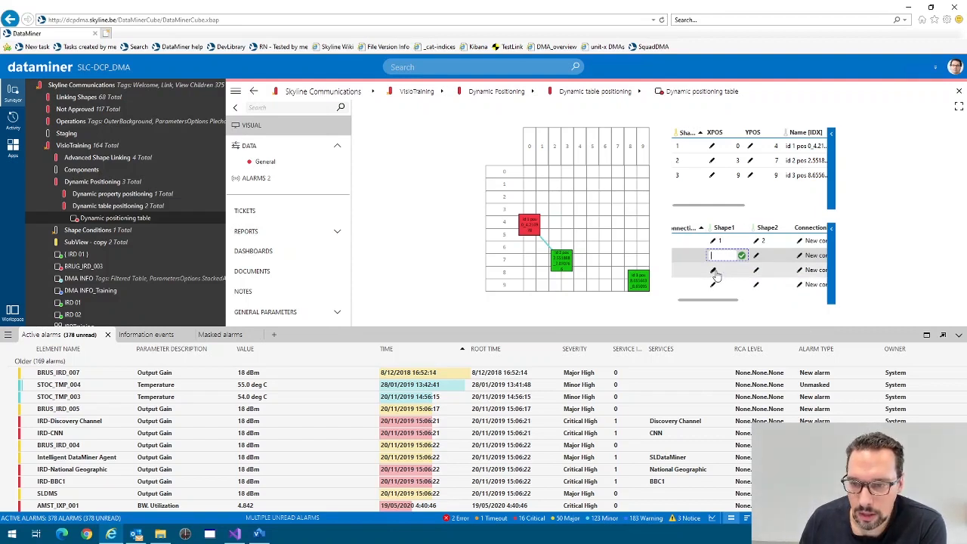
pyautogui.write('1')
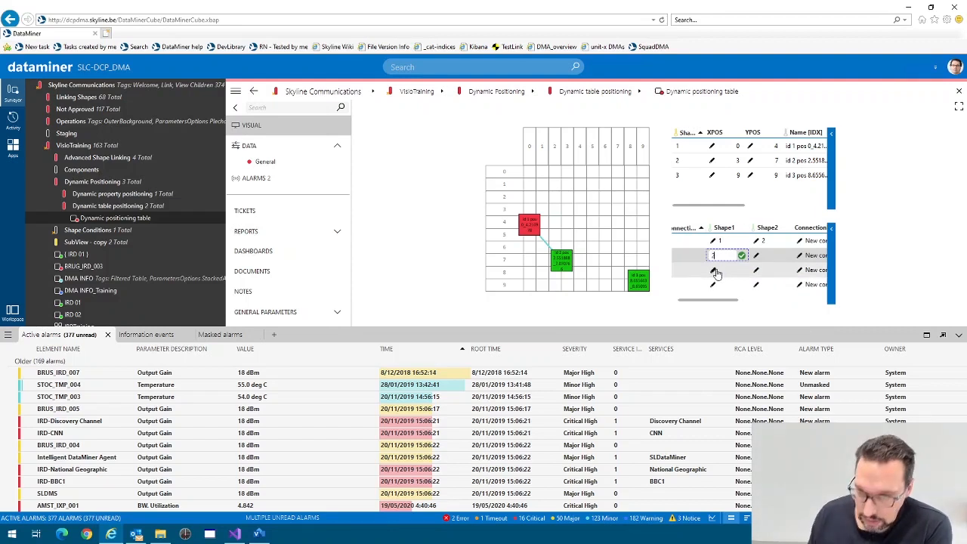
pyautogui.click(758, 254)
pyautogui.write('3')
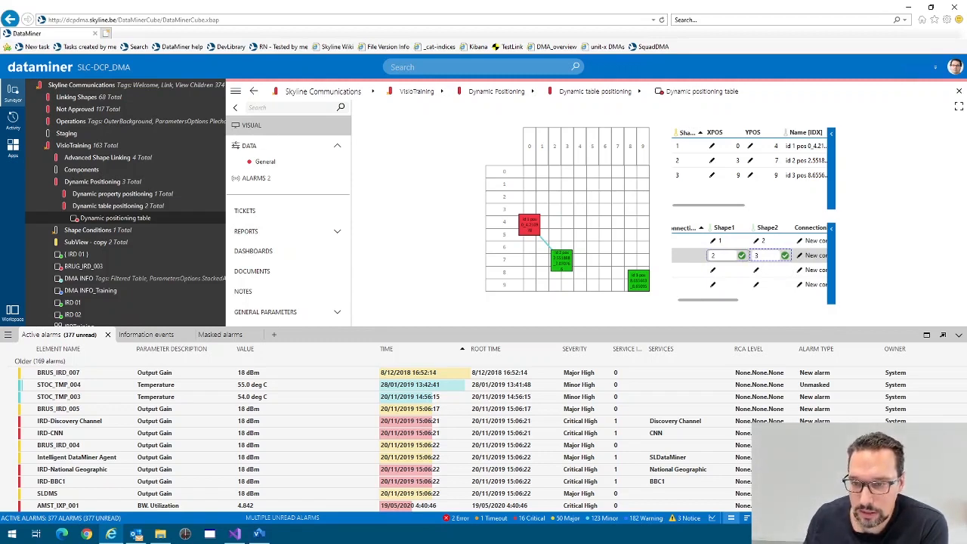
pyautogui.click(741, 256)
pyautogui.click(785, 256)
# Link shapes 3 and 1 in the third connection row by setting Shape1 to 3 and Shape2 to 1
pyautogui.click(716, 270)
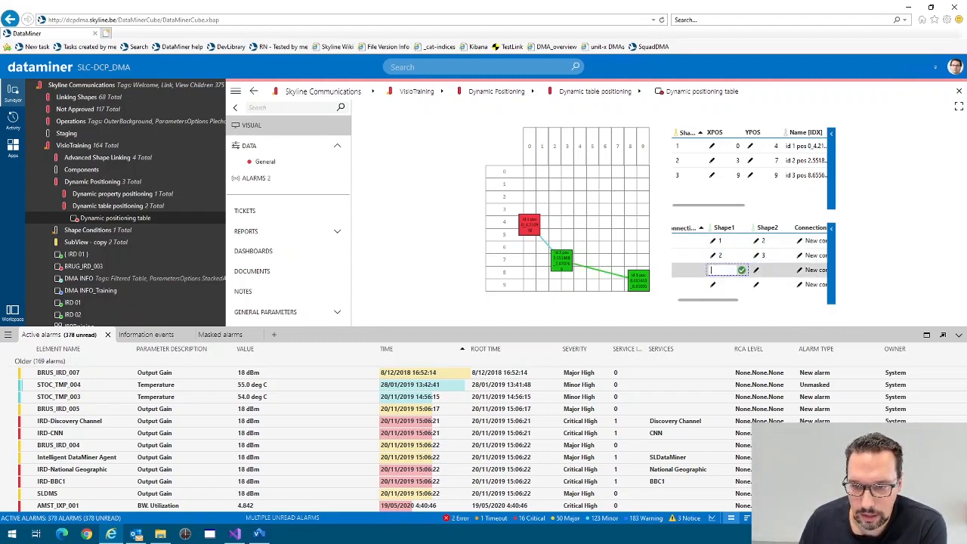
pyautogui.click(742, 270)
pyautogui.click(764, 285)
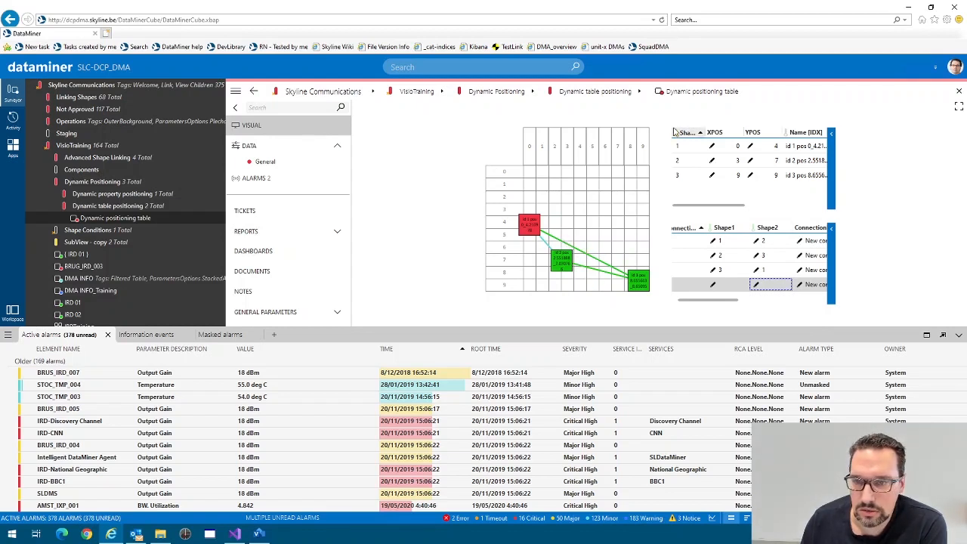
# Set the XPOS of shape 1 to 5 and enlarge the visual page by collapsing the alarm console and the Surveyor
pyautogui.click(751, 146)
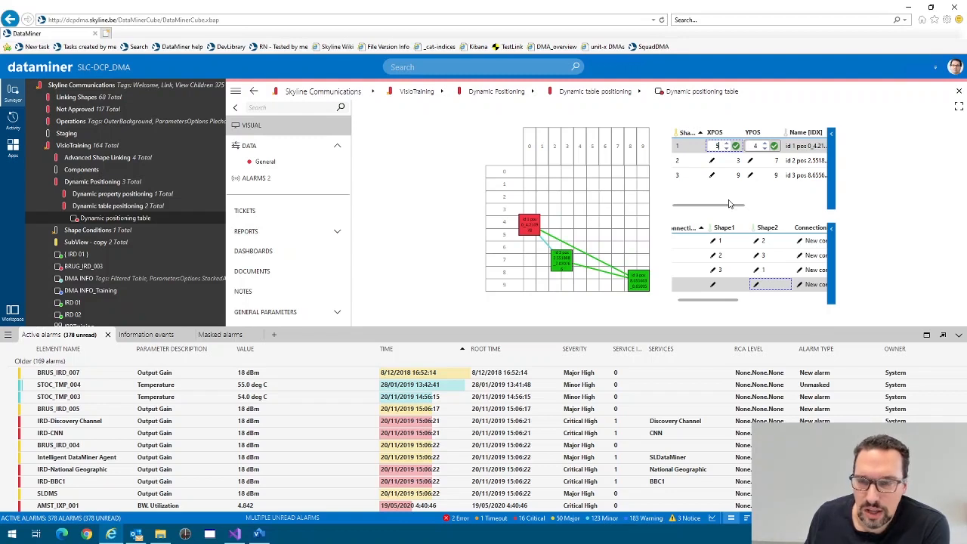
pyautogui.press('Return')
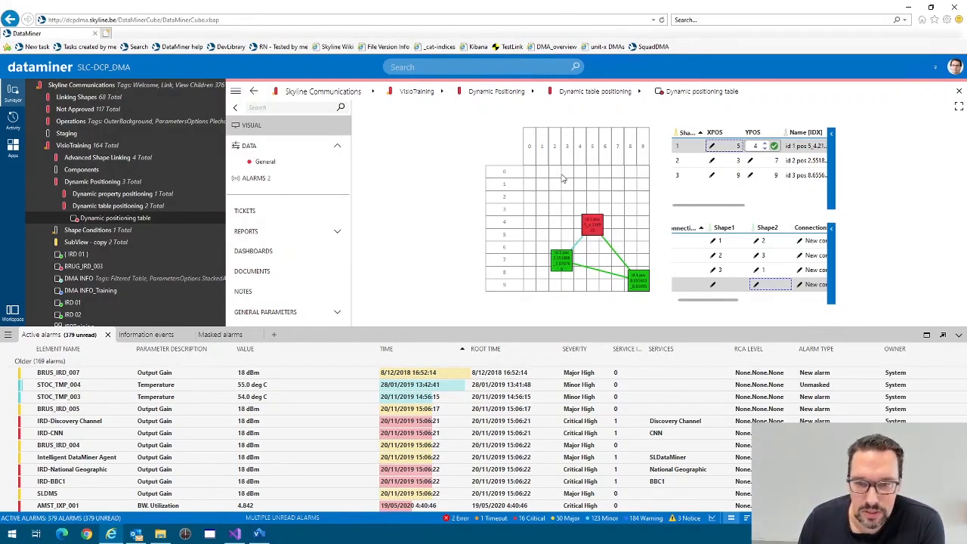
pyautogui.click(958, 335)
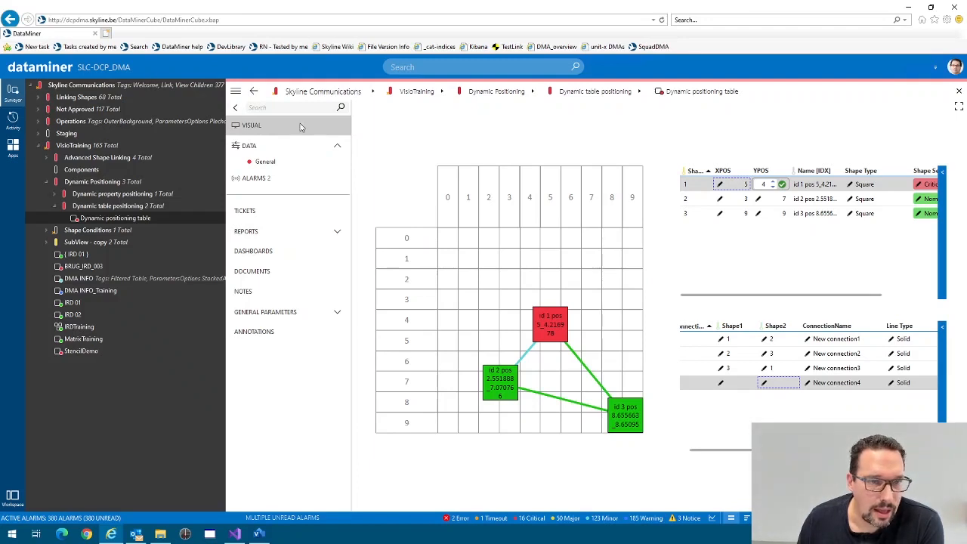
pyautogui.click(11, 96)
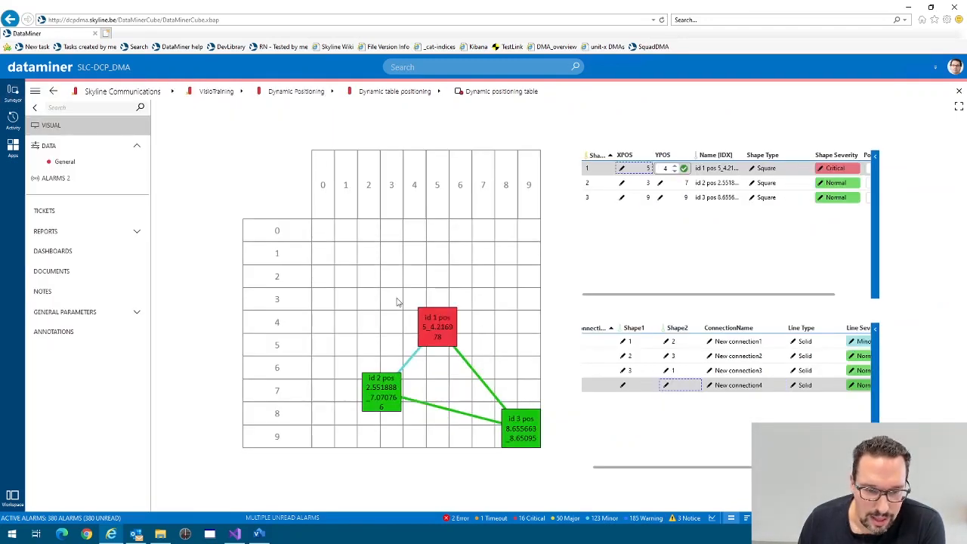
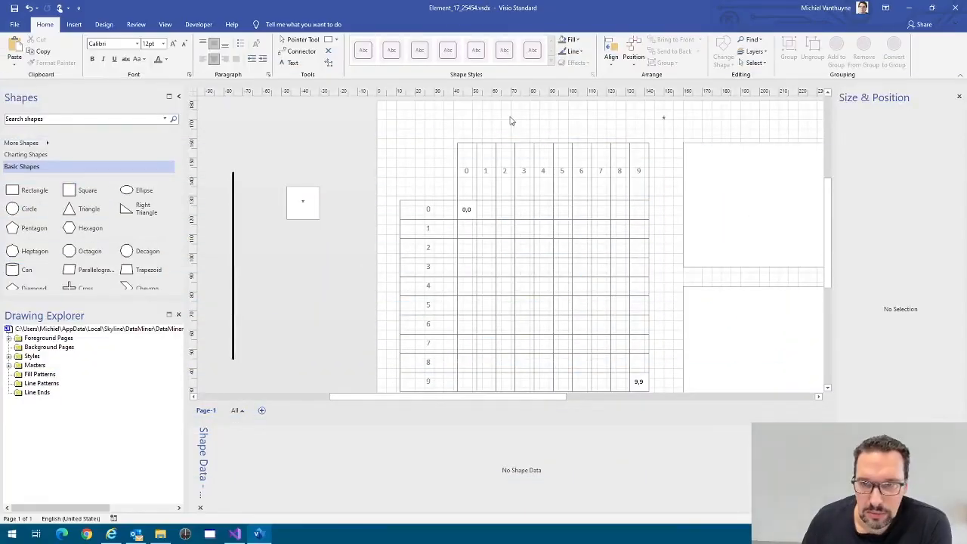
# Search online pictures for "belgium map" and insert the Belgium road map with the legend onto the page
pyautogui.scroll(-2, 551, 196)
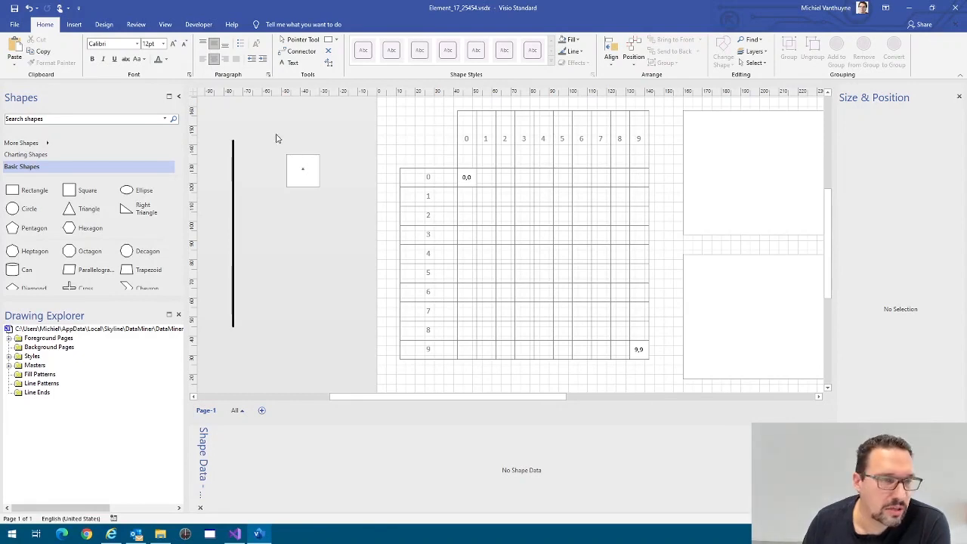
pyautogui.click(74, 25)
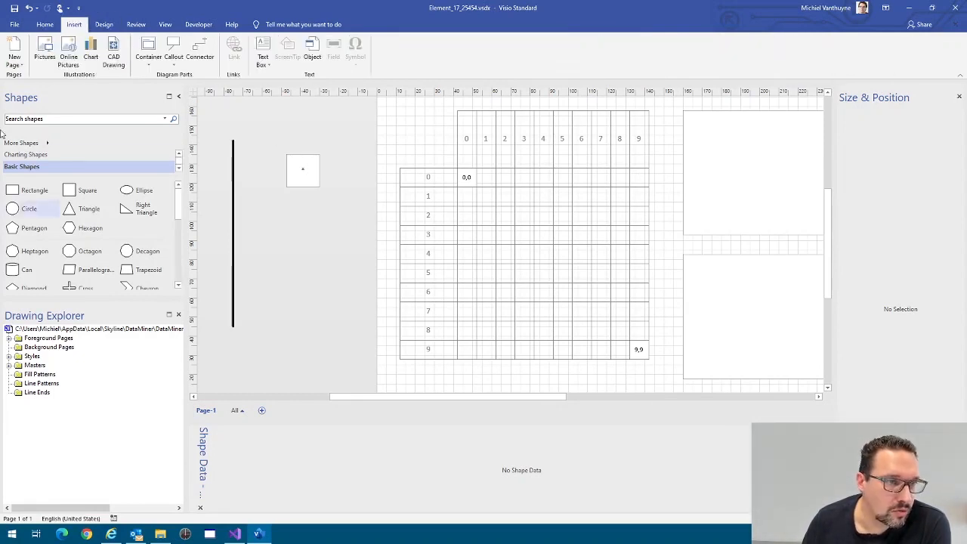
pyautogui.click(70, 56)
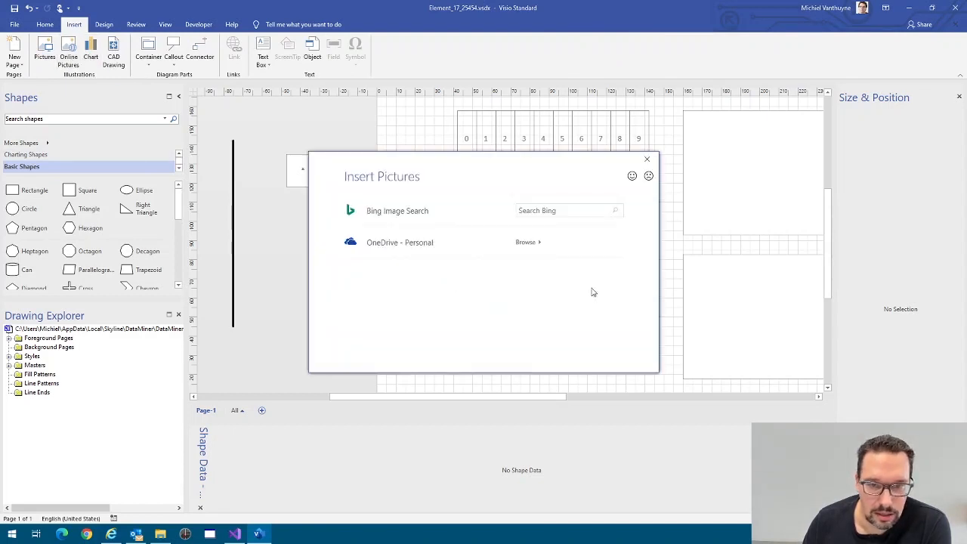
pyautogui.click(551, 211)
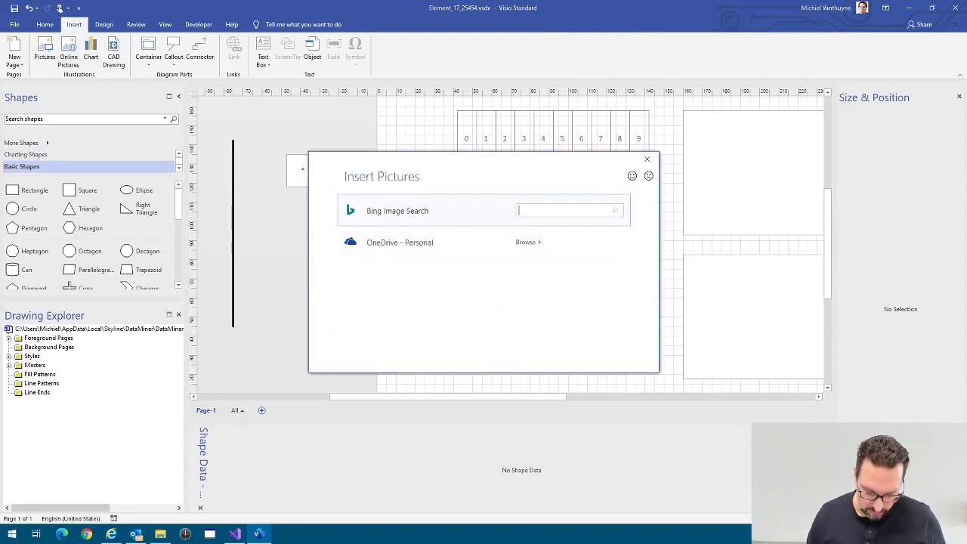
pyautogui.write('belgium map')
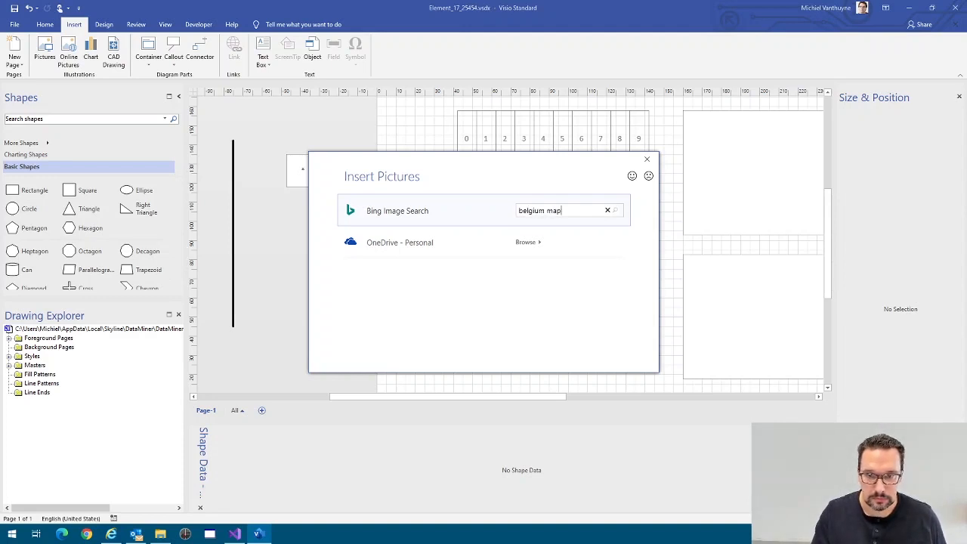
pyautogui.press('Return')
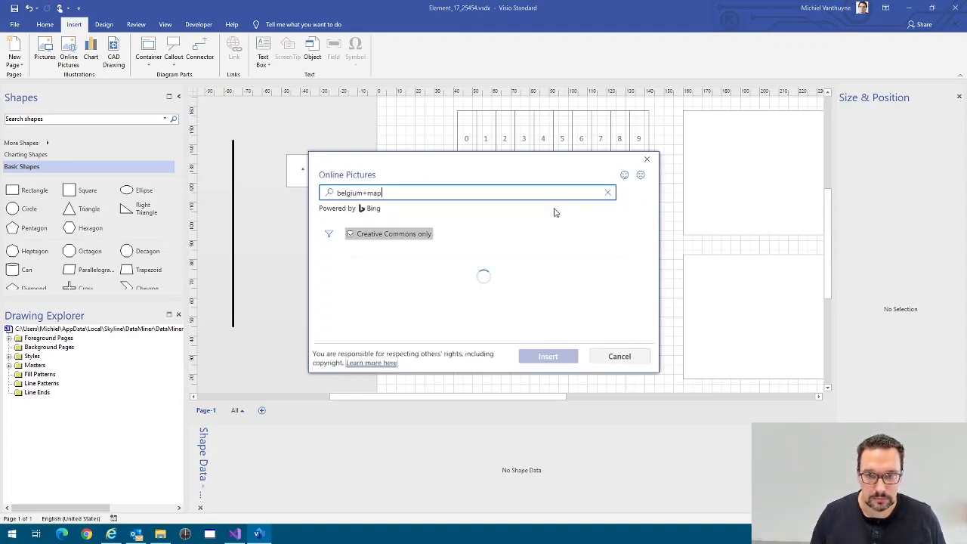
pyautogui.click(442, 287)
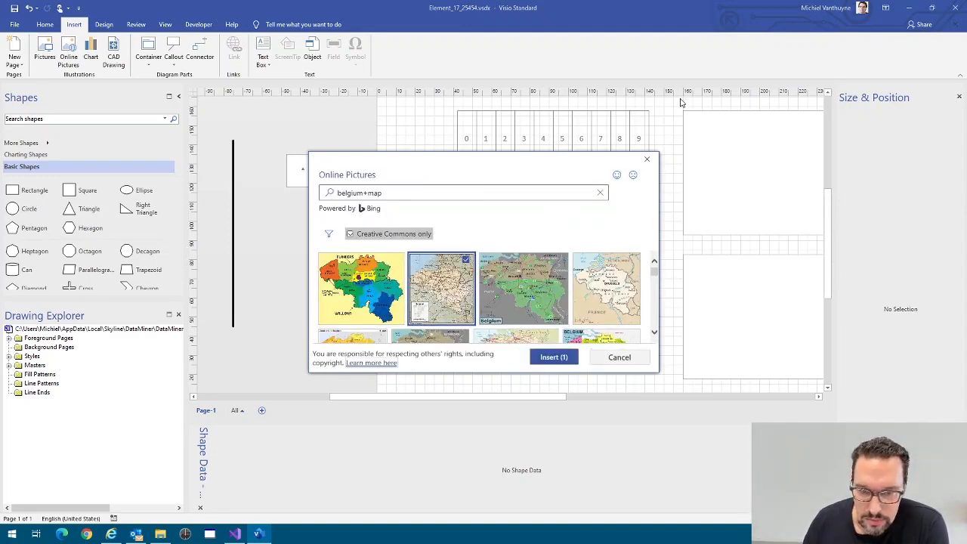
pyautogui.click(550, 356)
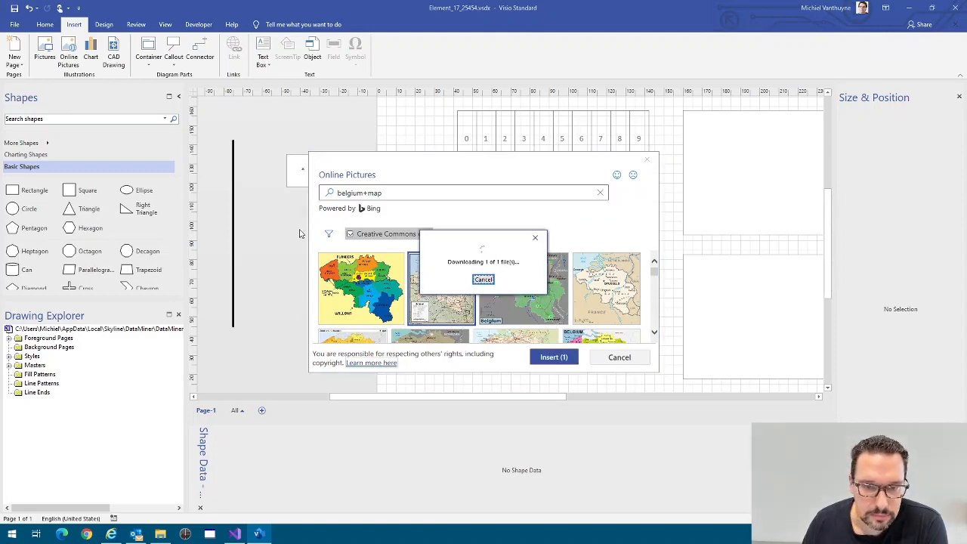
# Shrink the Belgium map to about 139 by 151 mm and centre it over the grid at about X 76 mm, Y 90 mm
pyautogui.scroll(-2, 427, 215)
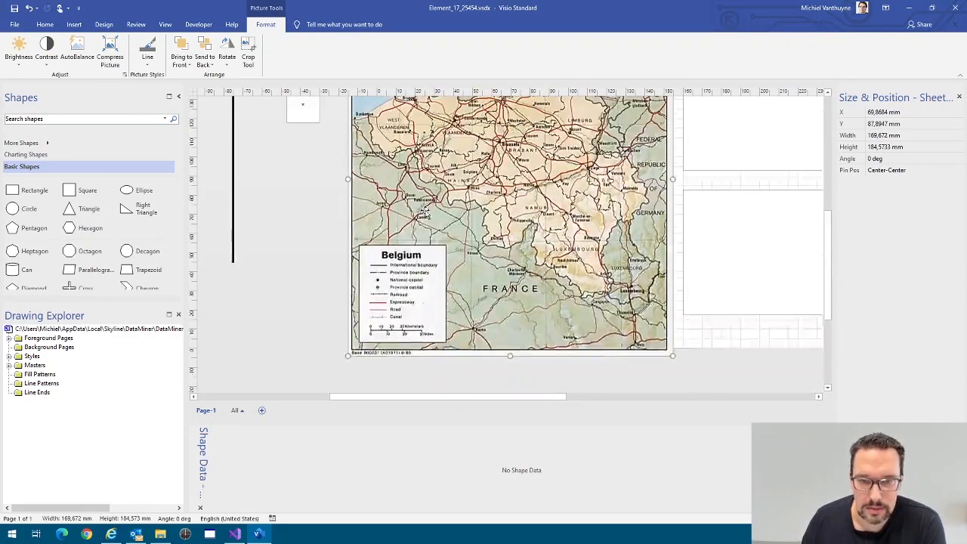
pyautogui.scroll(4, 425, 215)
pyautogui.scroll(-2, 408, 213)
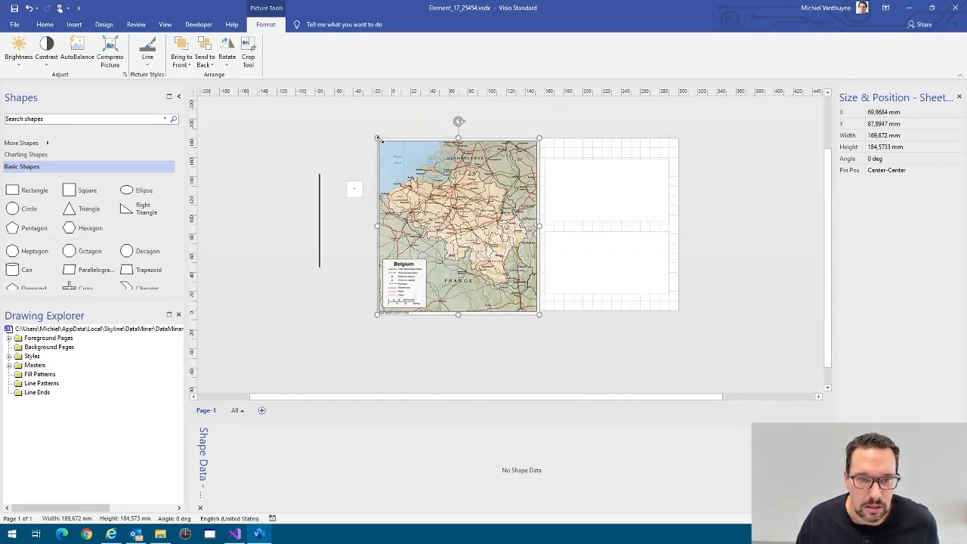
pyautogui.moveTo(378, 139); pyautogui.dragTo(407, 170)
pyautogui.moveTo(479, 252); pyautogui.dragTo(468, 232)
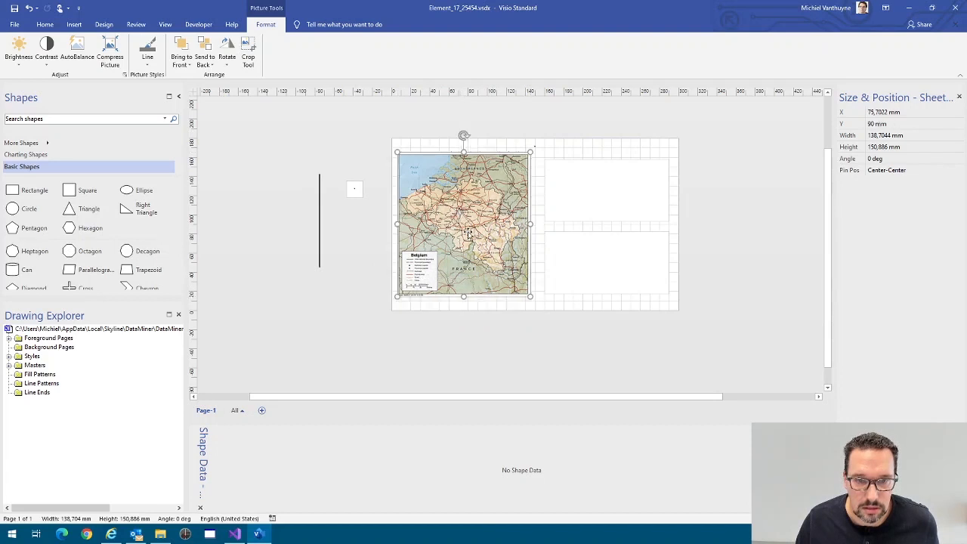
# Send the Belgium map to the back, behind the grid and the 0,0 and 9,9 squares
pyautogui.rightClick(537, 165)
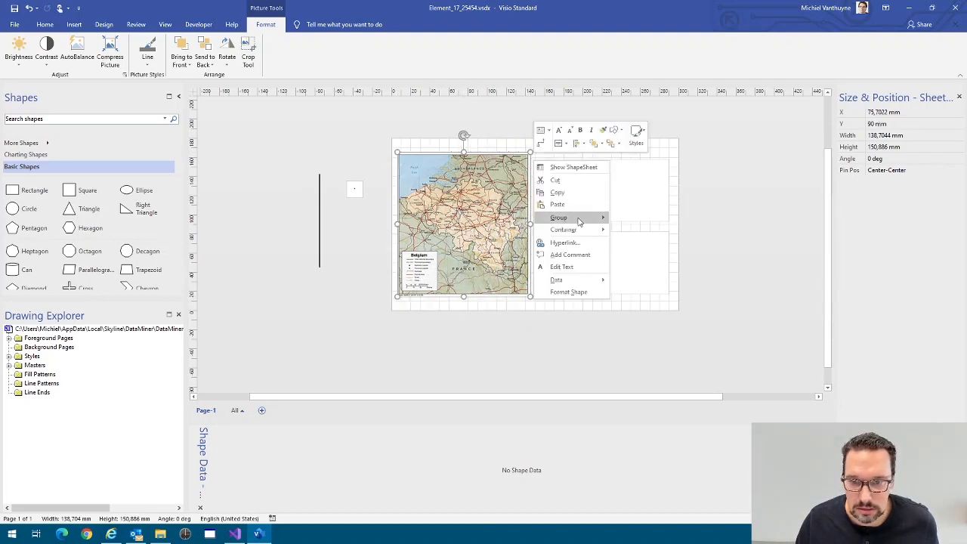
pyautogui.moveTo(580, 221)
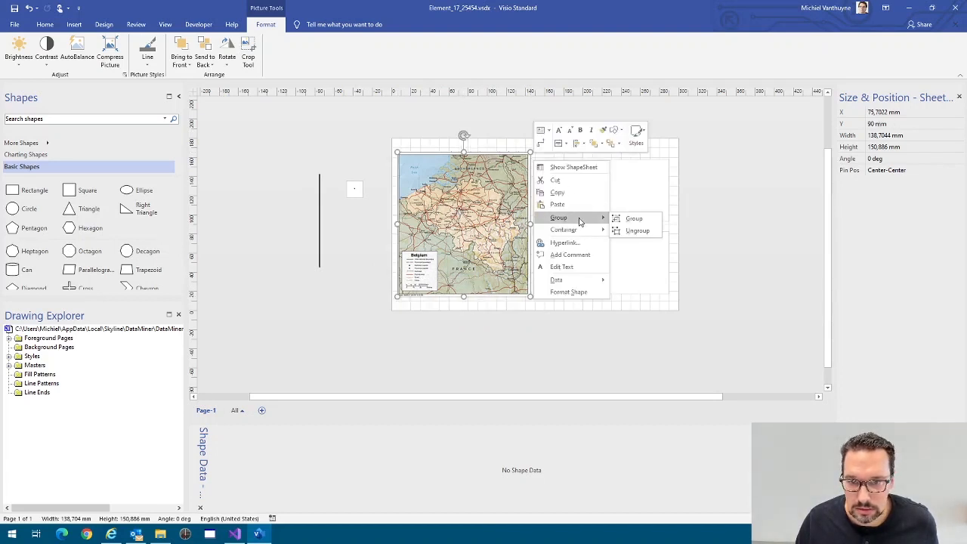
pyautogui.click(610, 144)
pyautogui.click(528, 327)
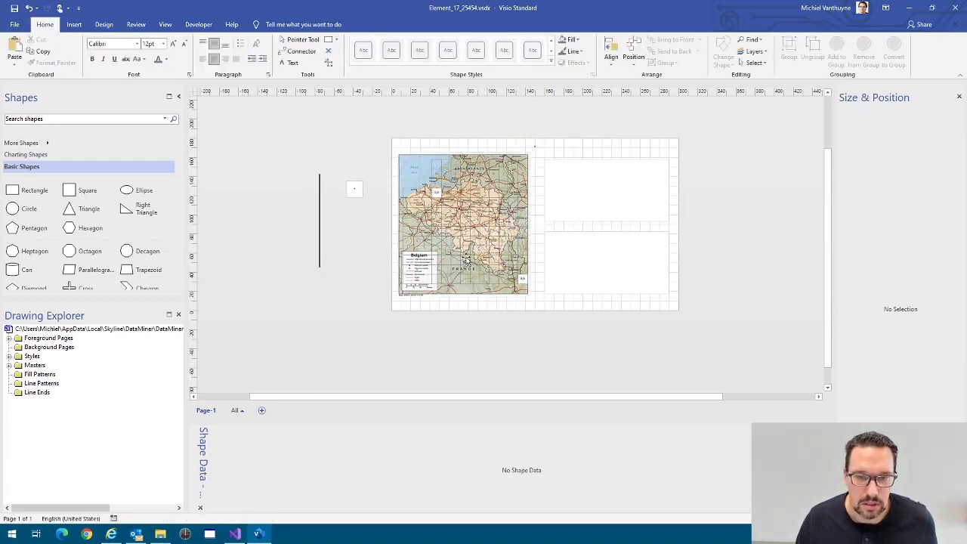
# Delete the 10 by 10 numbered grid lying over the Belgium map, keeping the 0,0 and 9,9 squares
pyautogui.scroll(1, 458, 247)
pyautogui.scroll(1, 459, 246)
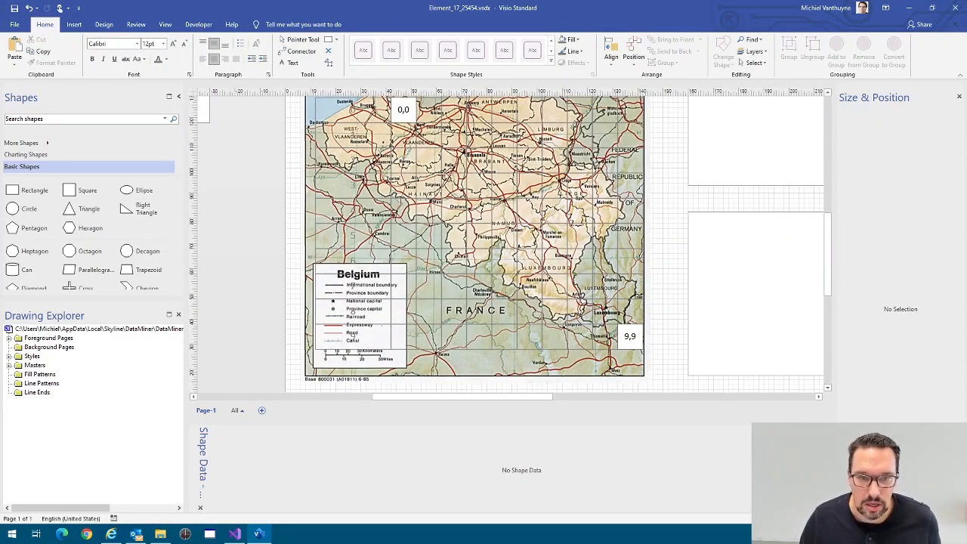
pyautogui.scroll(-1, 420, 158)
pyautogui.scroll(3, 386, 222)
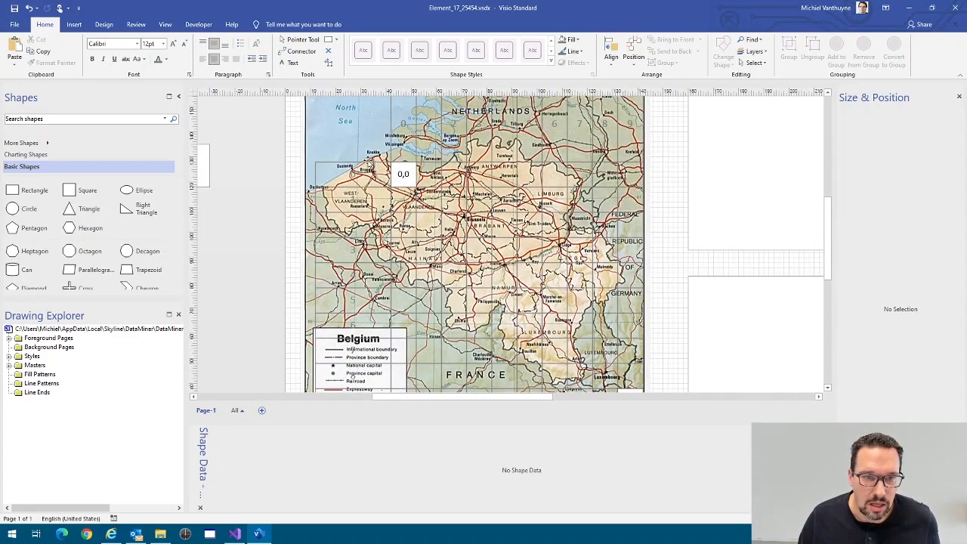
pyautogui.click(366, 163)
pyautogui.click(359, 166)
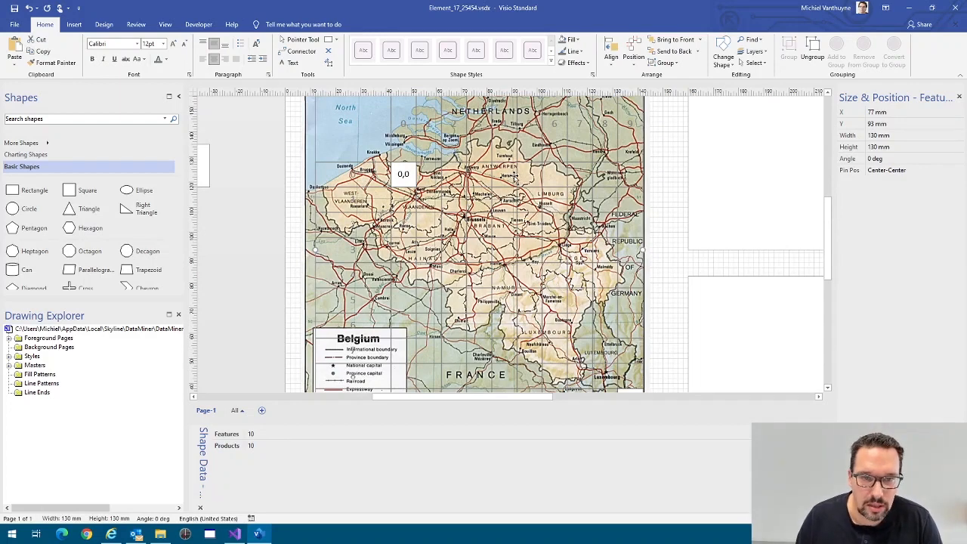
pyautogui.press('Delete')
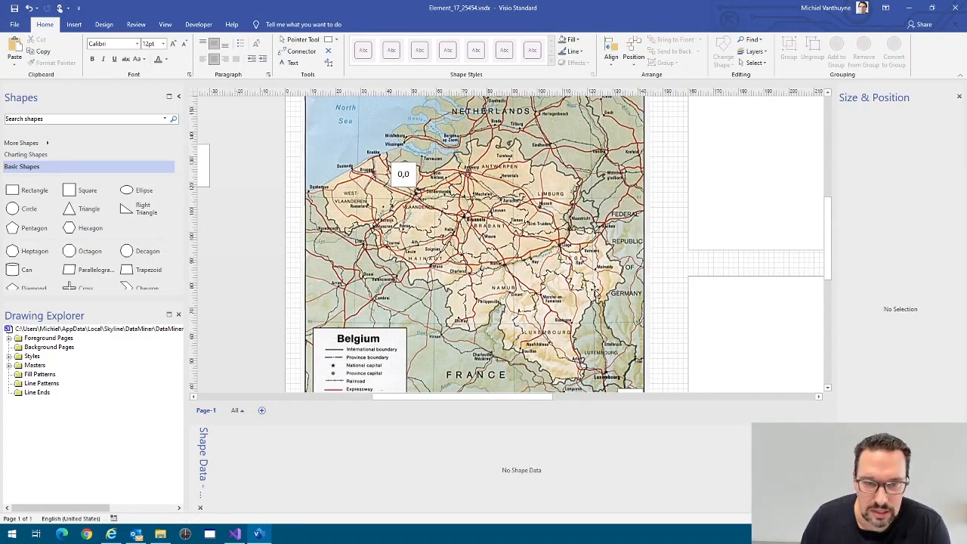
# Move the 0,0 square over Brugge on the map and set its Xpos to 51.21 and Ypos to 3.22
pyautogui.click(404, 178)
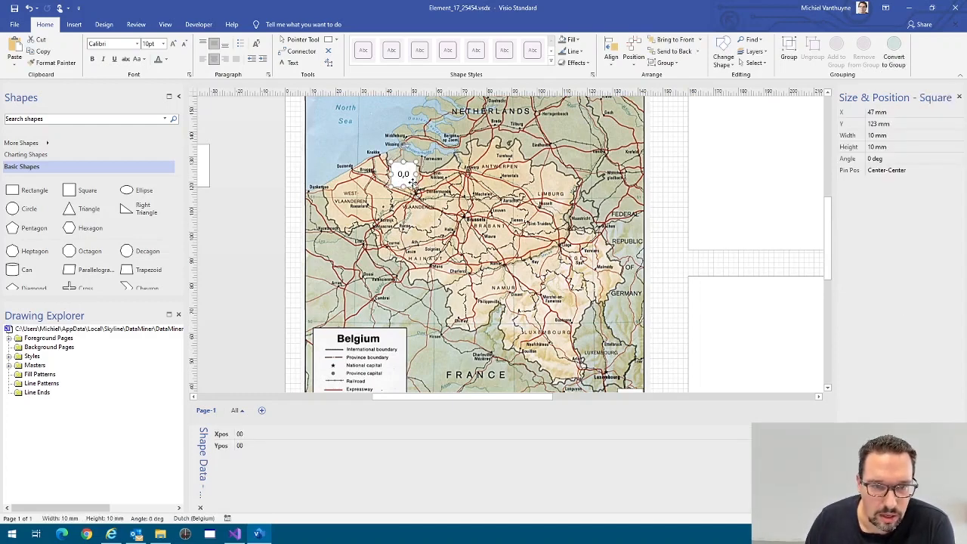
pyautogui.moveTo(409, 175); pyautogui.dragTo(376, 173)
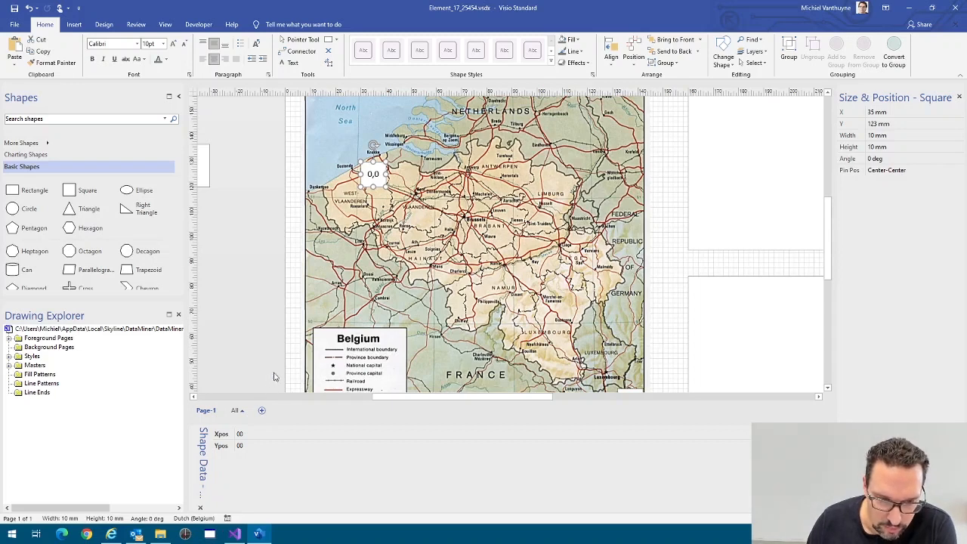
pyautogui.click(254, 436)
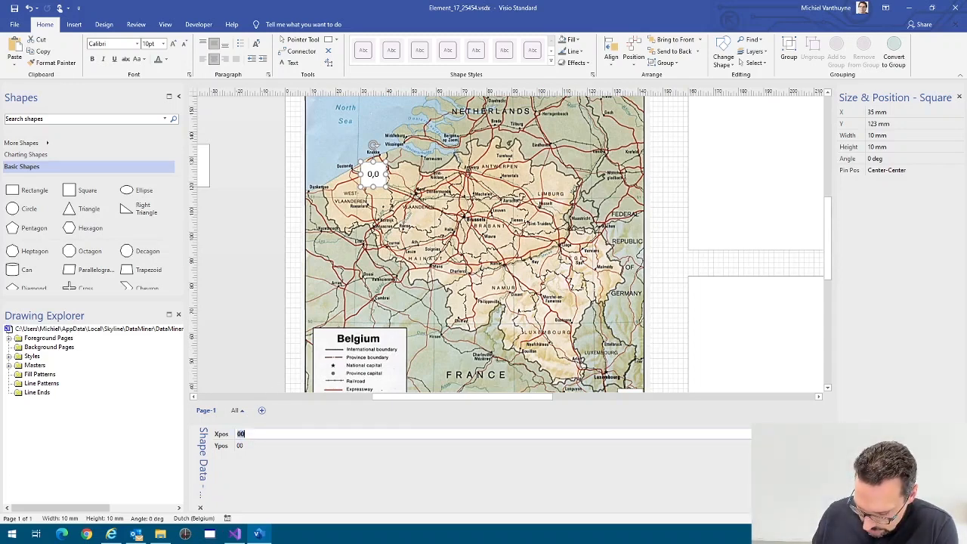
pyautogui.write('51.21')
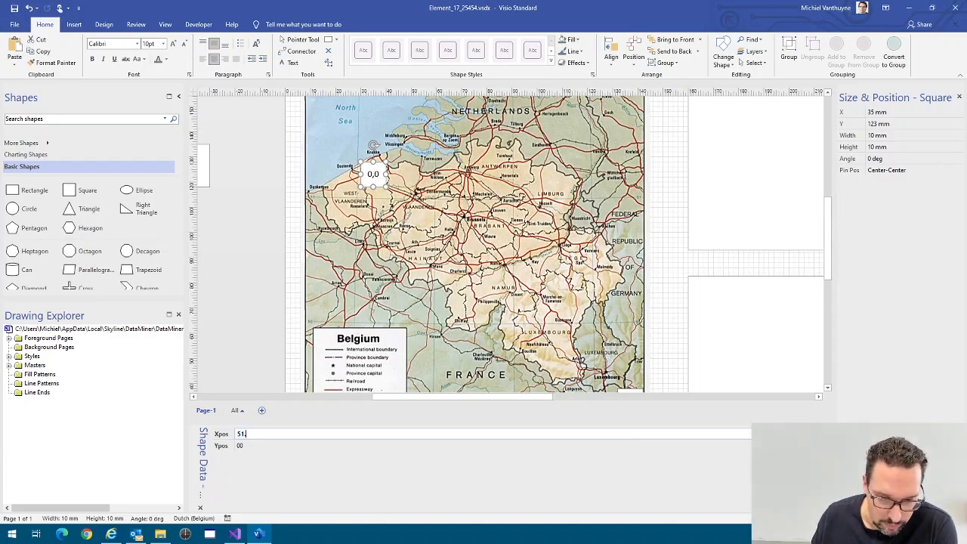
pyautogui.click(251, 446)
pyautogui.write('3.22')
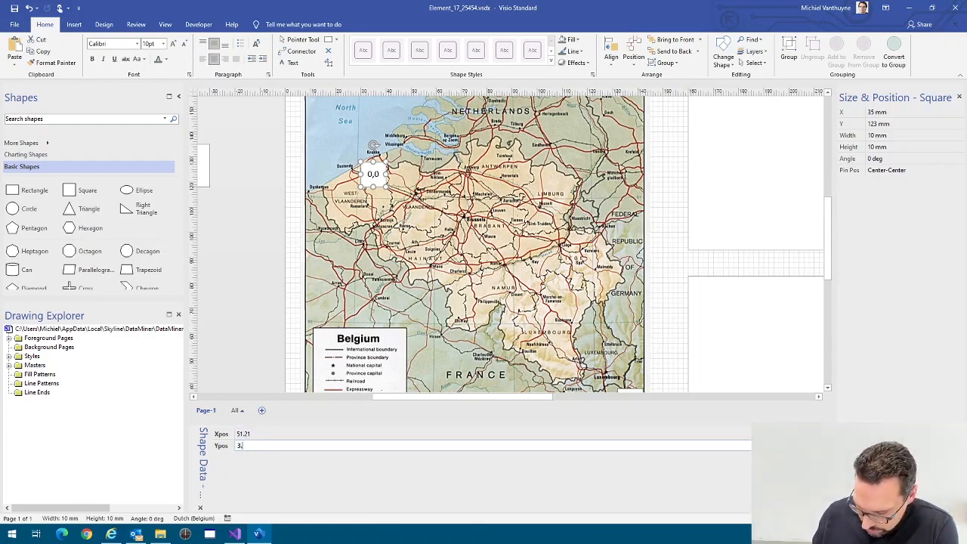
pyautogui.click(242, 309)
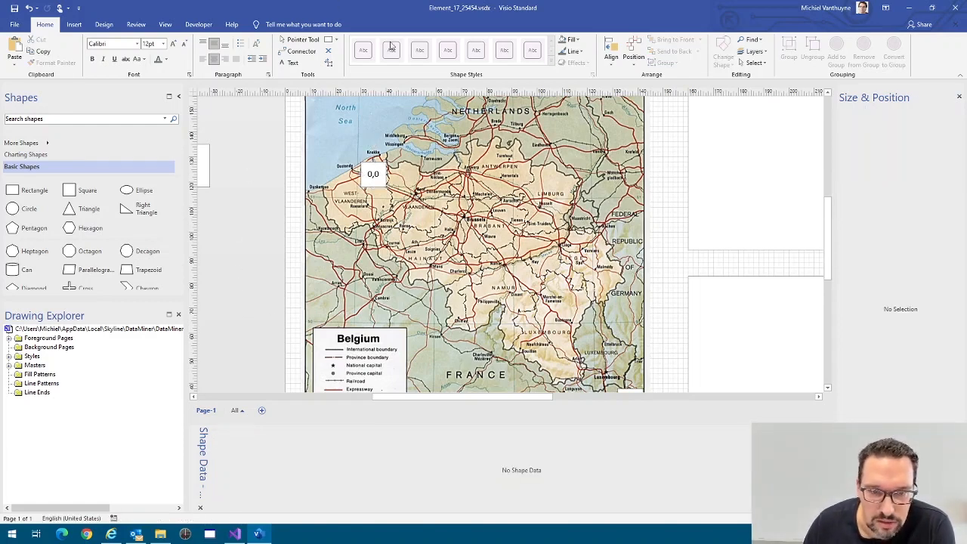
# Move the 9,9 square over Brussels on the map and set its Xpos to 50.85 and Ypos to 4.35
pyautogui.click(626, 388)
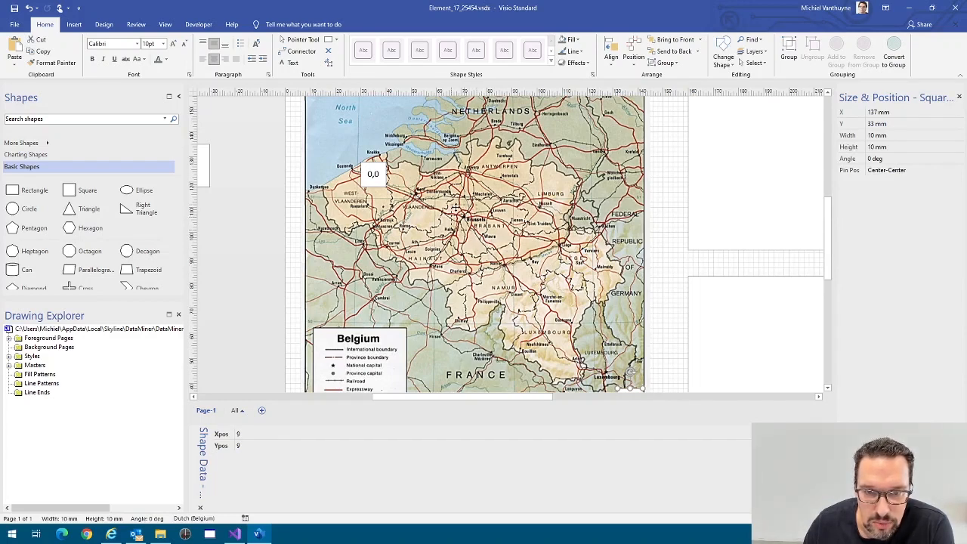
pyautogui.moveTo(623, 390); pyautogui.dragTo(455, 208)
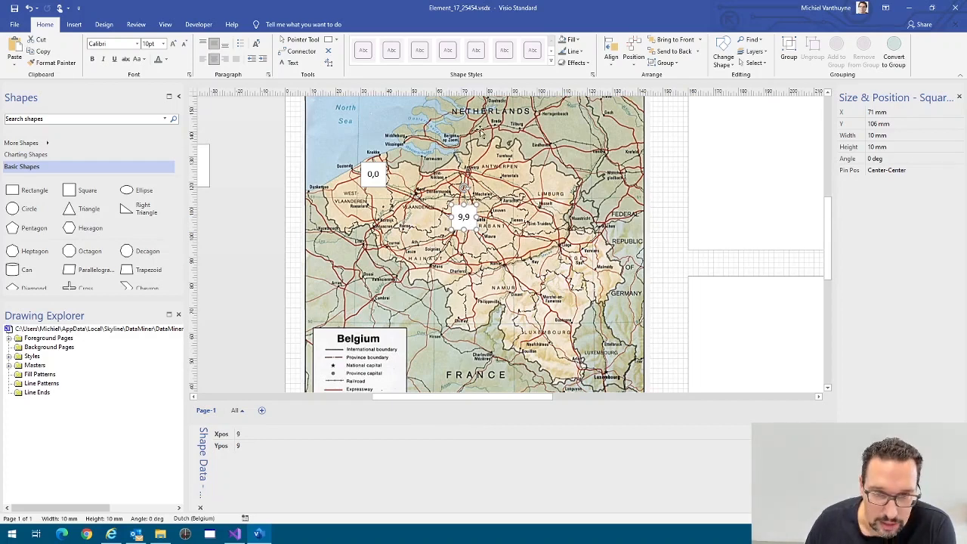
pyautogui.click(463, 218)
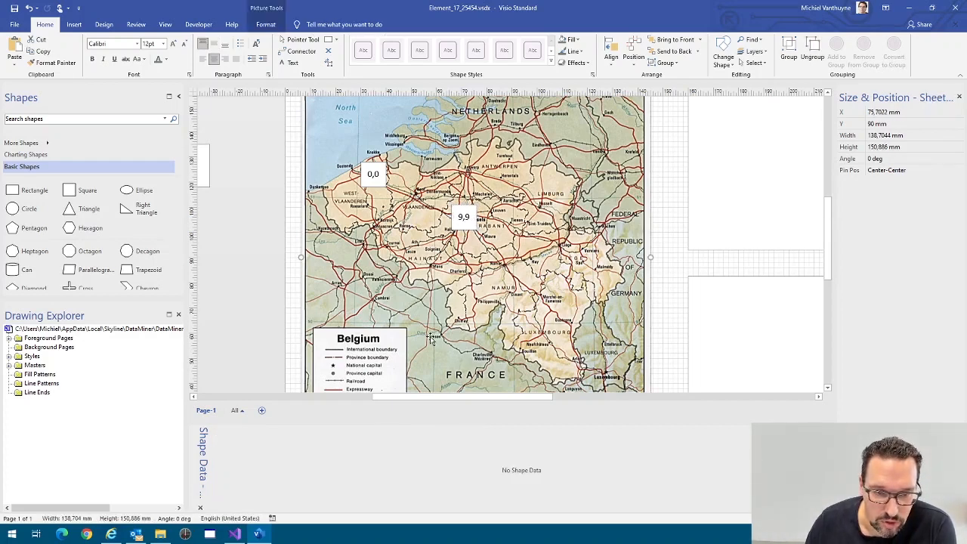
pyautogui.click(463, 217)
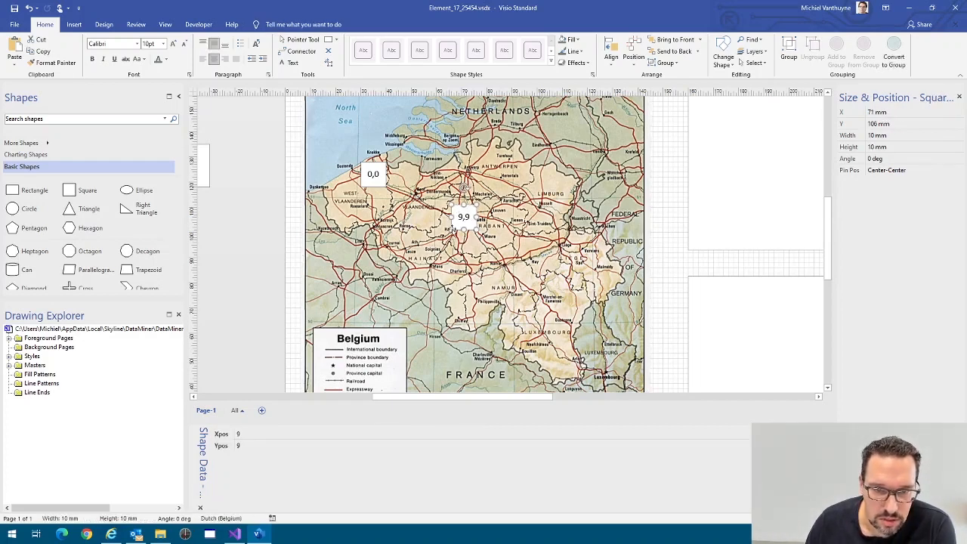
pyautogui.click(264, 436)
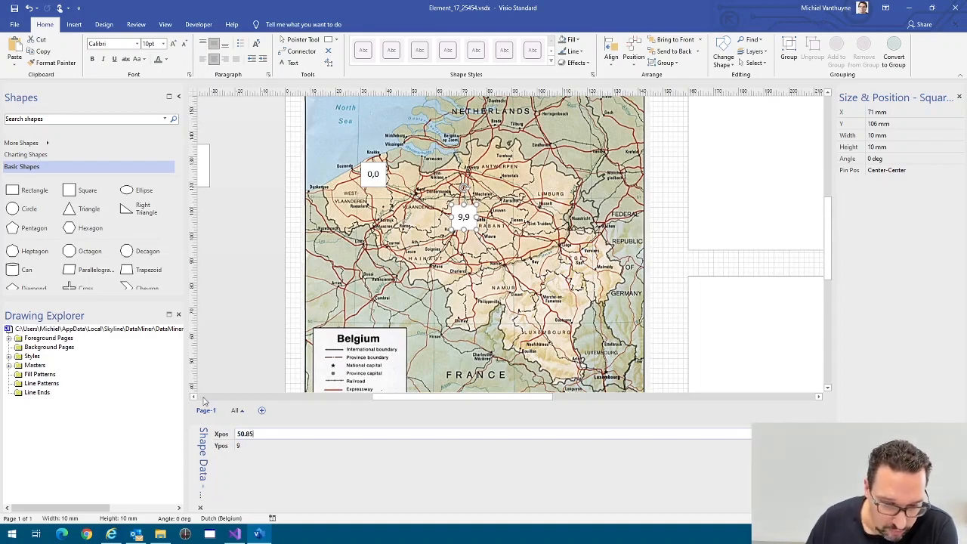
pyautogui.click(247, 450)
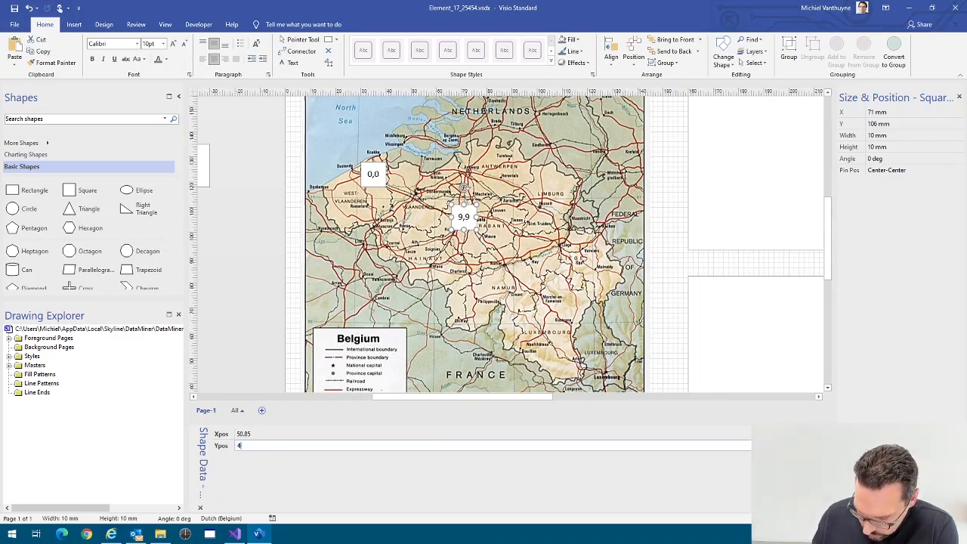
pyautogui.write('4.35')
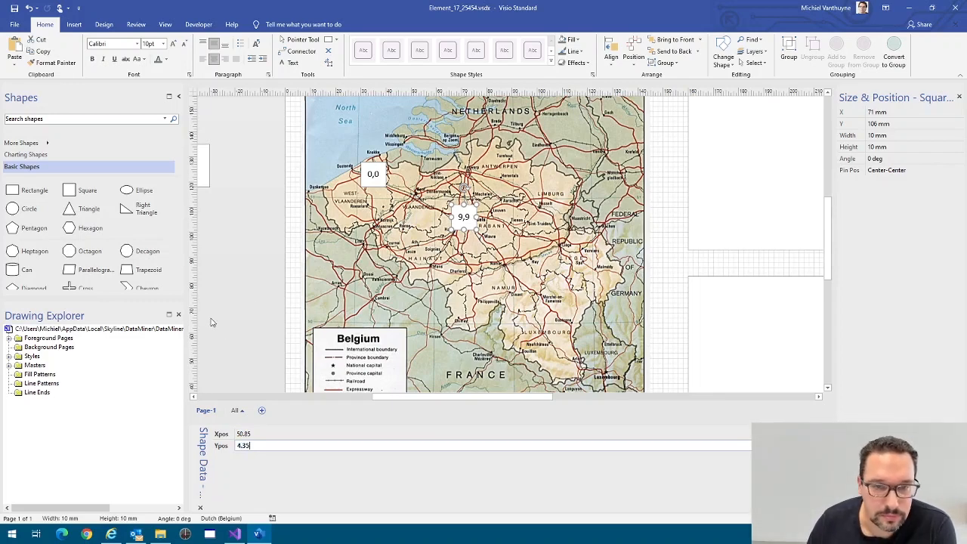
pyautogui.click(240, 290)
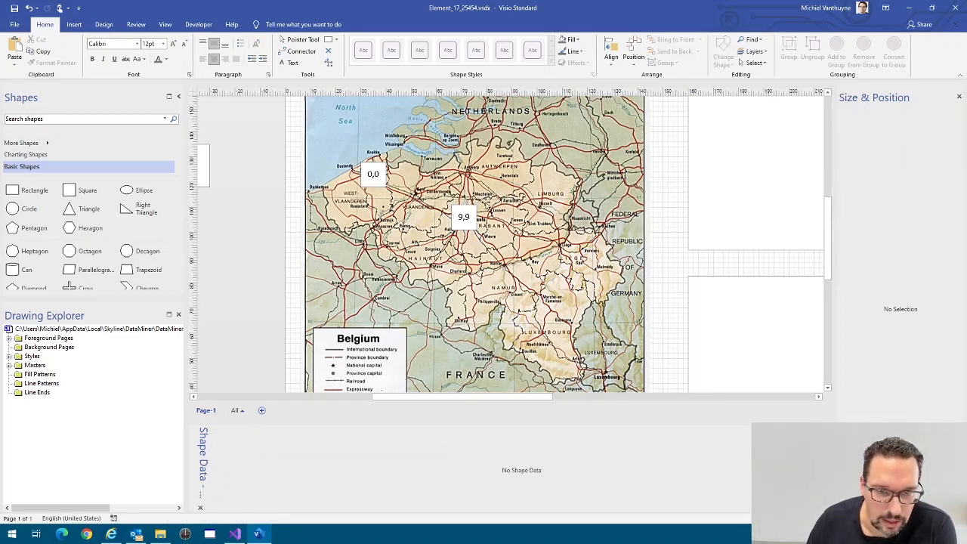
# Swap the 9,9 square's coordinates on the map, setting its Xpos to 4.35 and its Ypos to 50.85
pyautogui.click(469, 215)
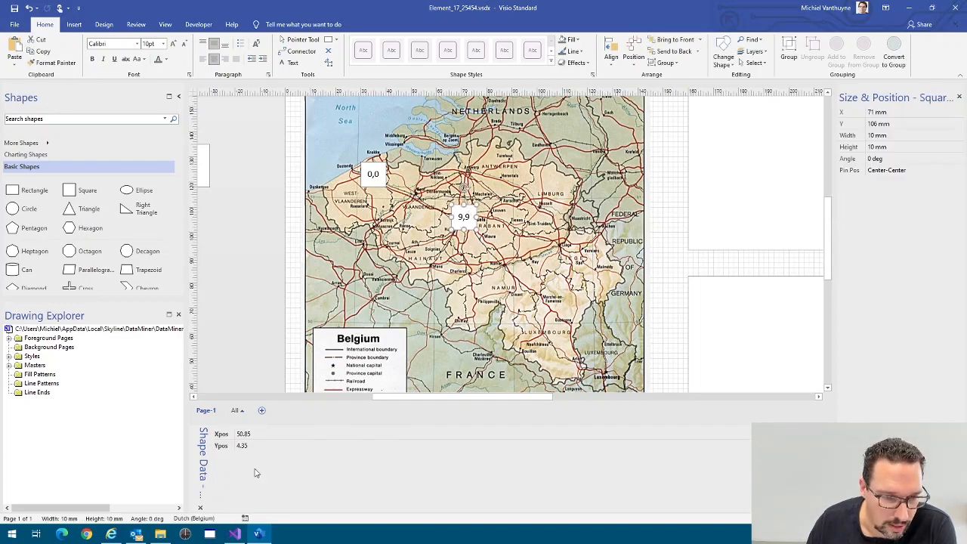
pyautogui.click(259, 437)
pyautogui.hotkey('ctrl', 'c')
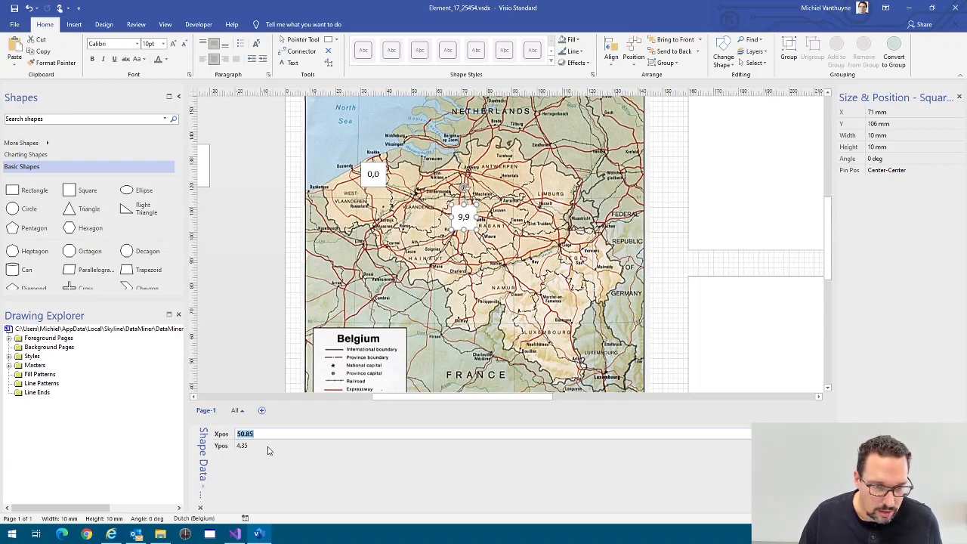
pyautogui.press('Tab')
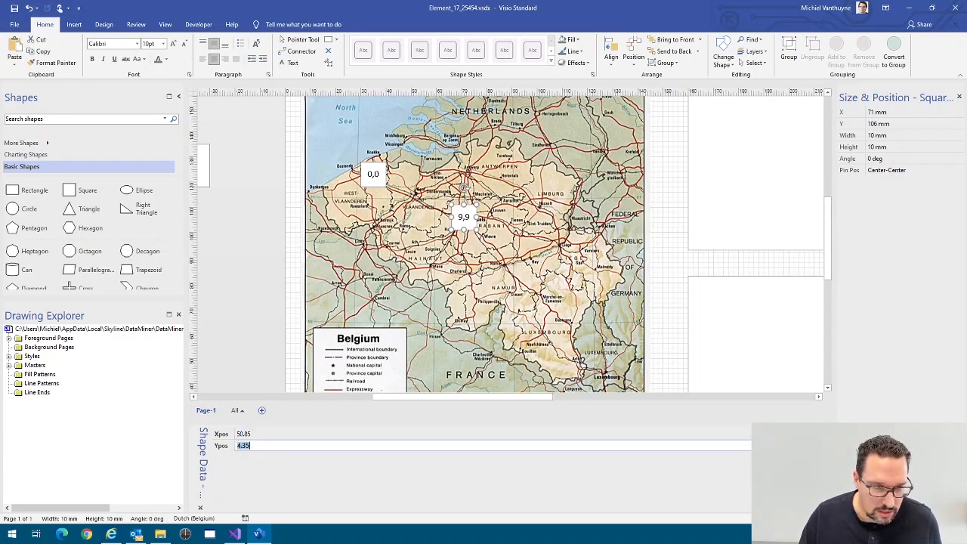
pyautogui.press('Right')
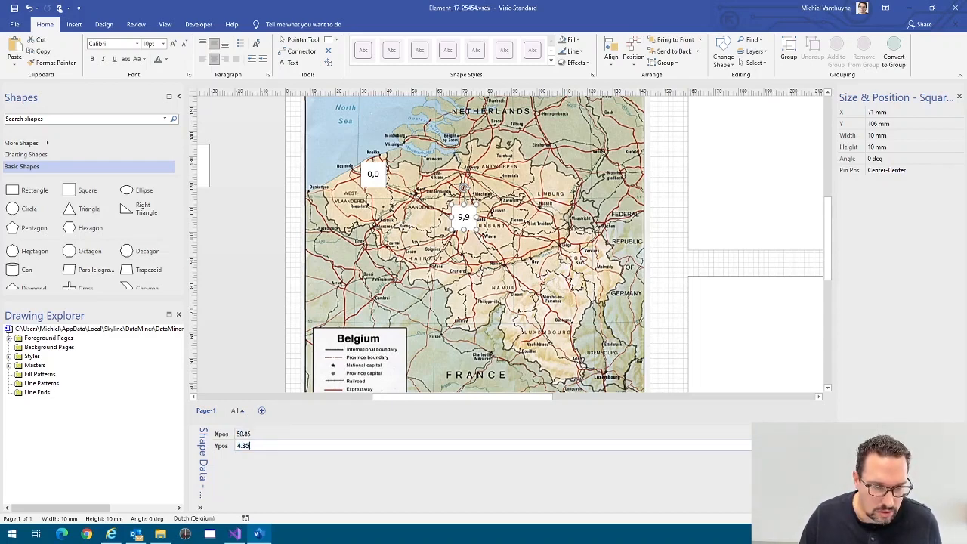
pyautogui.hotkey('ctrl', 'v')
pyautogui.press('Home')
pyautogui.hotkey('shift', 'Right')
pyautogui.hotkey('shift', 'Right')
pyautogui.hotkey('shift', 'Right')
pyautogui.hotkey('shift', 'Right')
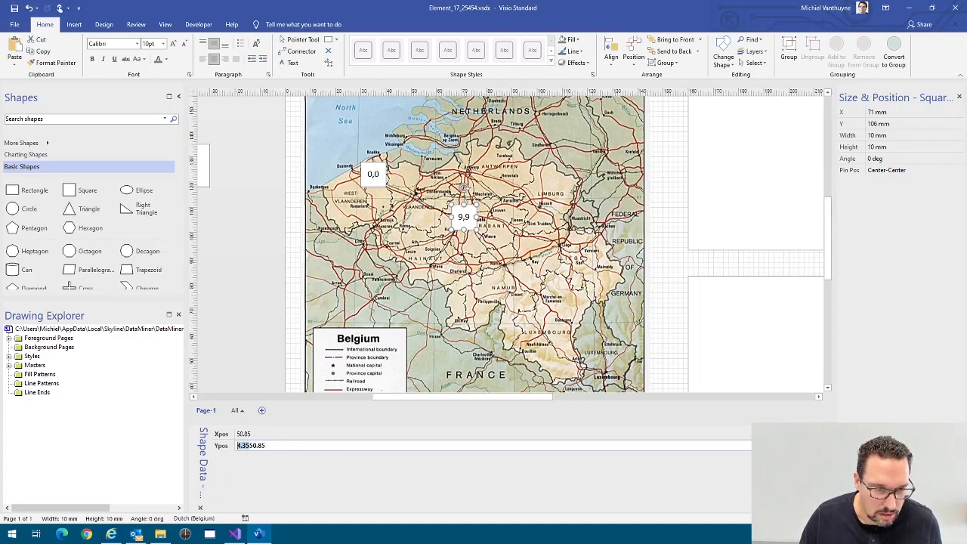
pyautogui.press('Delete')
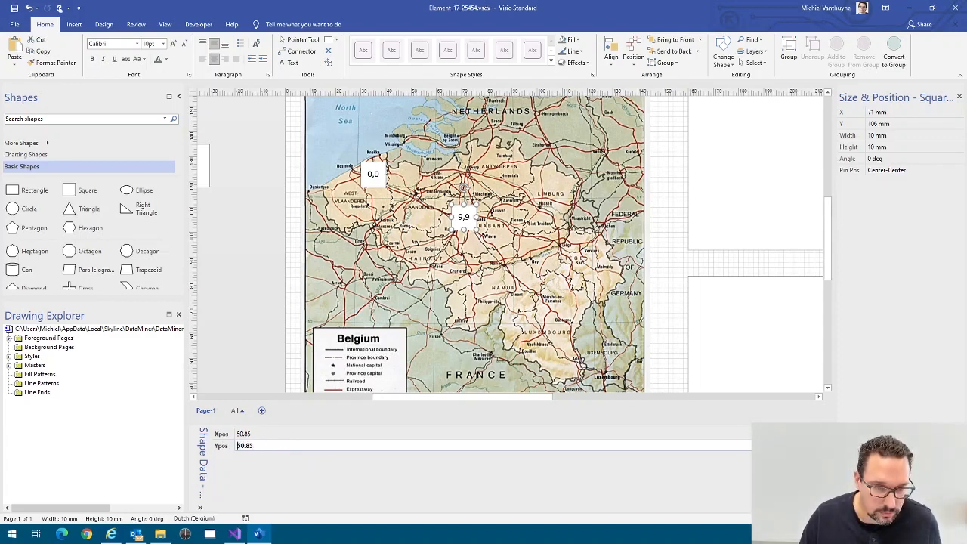
pyautogui.hotkey('shift', 'Tab')
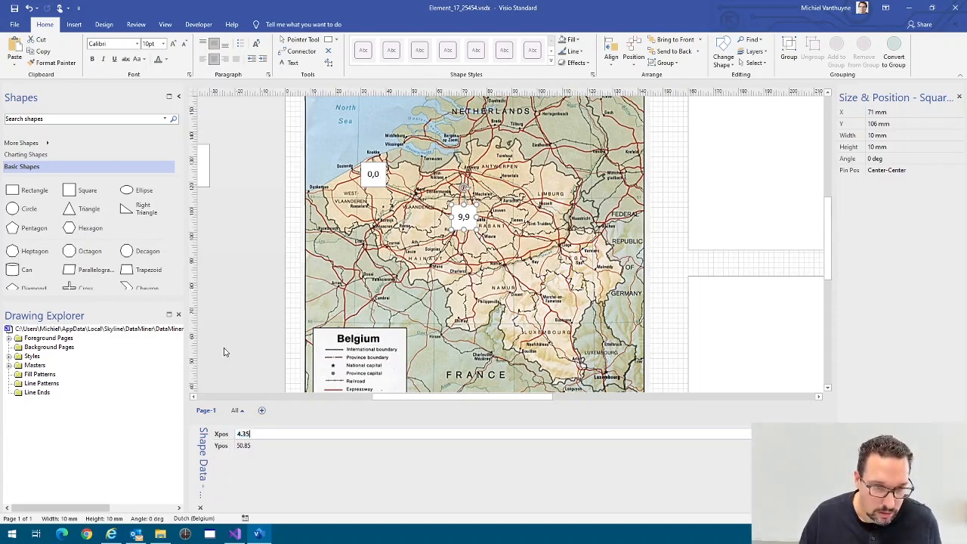
pyautogui.click(224, 339)
# Relabel the 9,9 square over Brussels as BXL
pyautogui.click(464, 216)
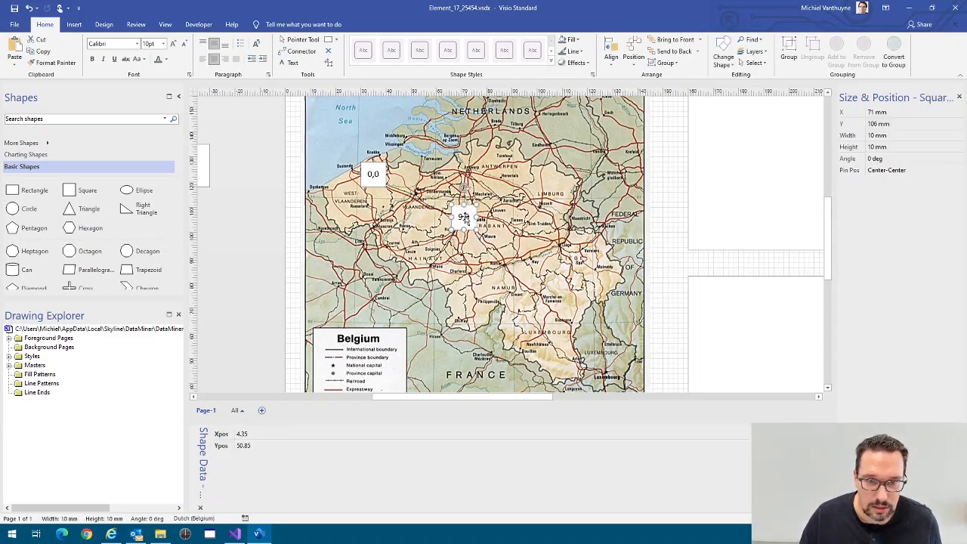
pyautogui.click(463, 217)
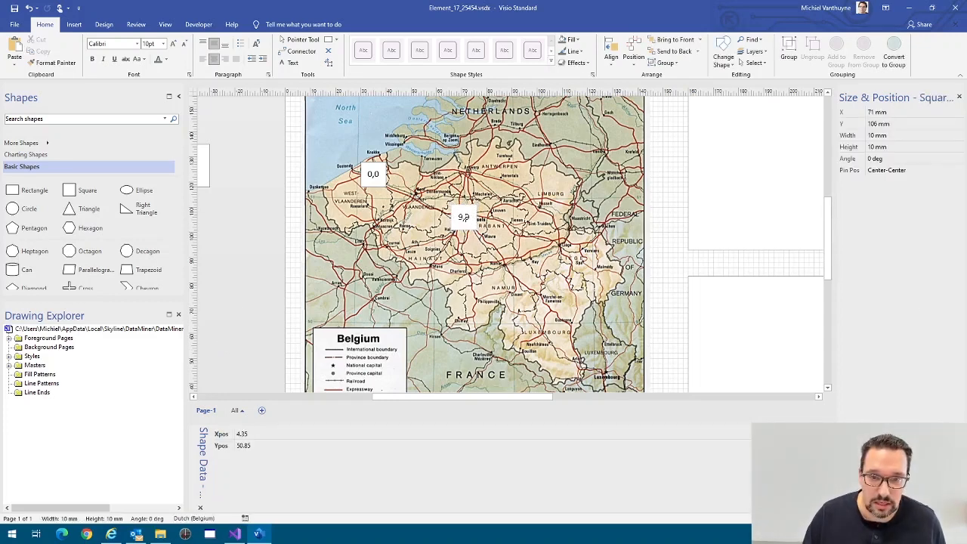
pyautogui.doubleClick(464, 217)
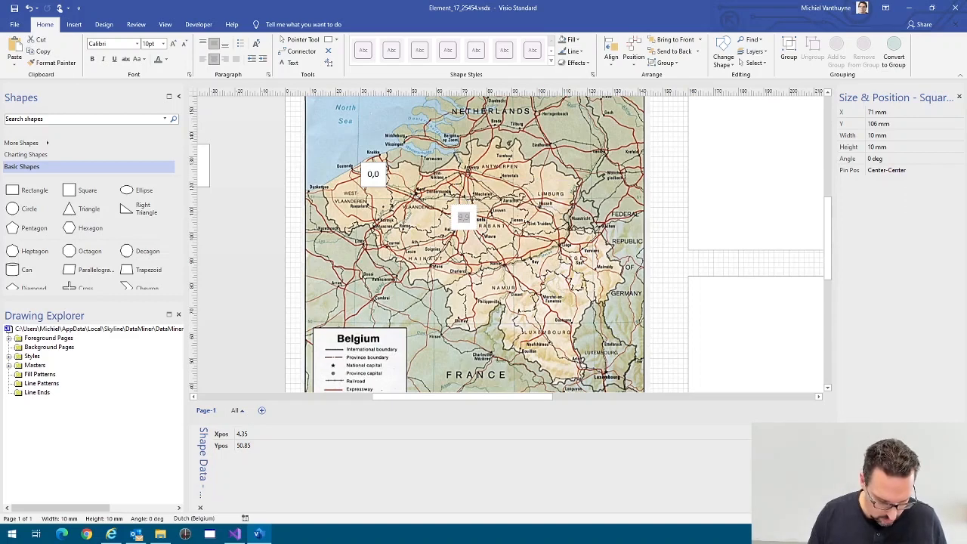
pyautogui.write('8')
pyautogui.write('XL')
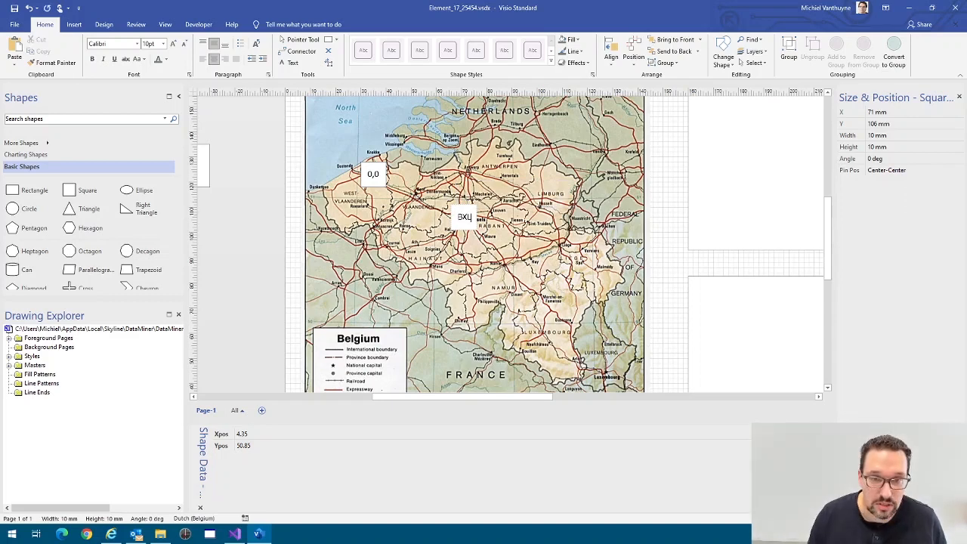
pyautogui.click(285, 173)
# Swap the 0,0 square's coordinates on the map, setting its Xpos to 3.22 and its Ypos to 51.21
pyautogui.click(383, 174)
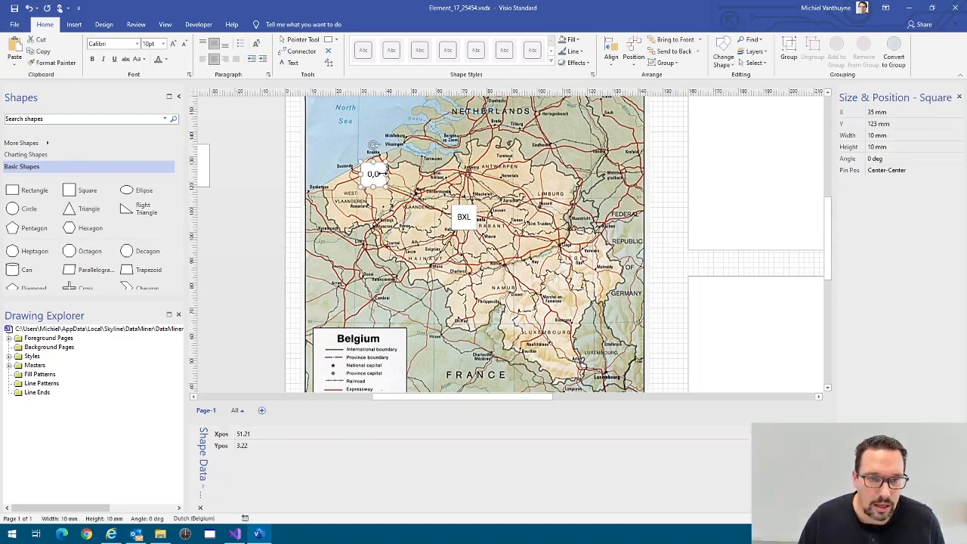
pyautogui.click(254, 446)
pyautogui.hotkey('ctrl', 'c')
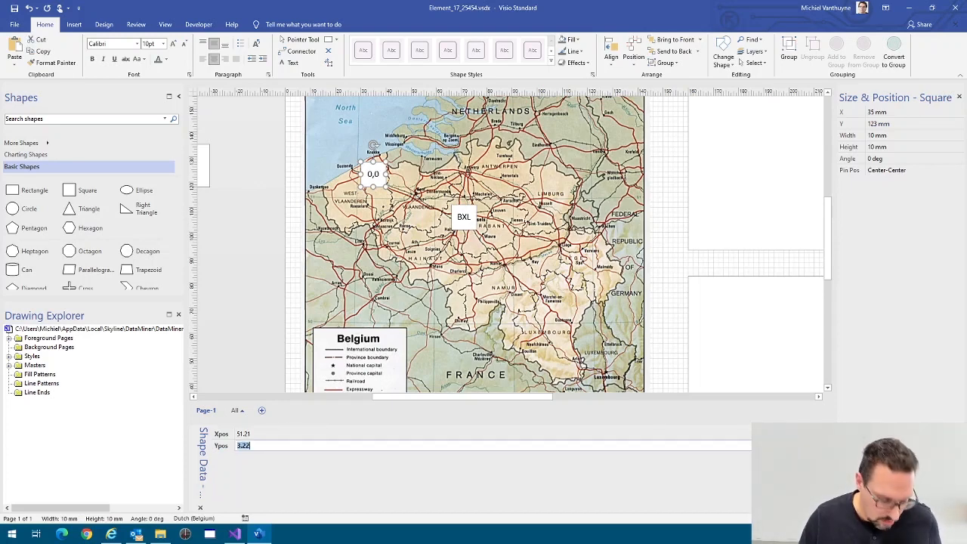
pyautogui.click(238, 435)
pyautogui.press('Home')
pyautogui.hotkey('ctrl', 'v')
pyautogui.press('End')
pyautogui.hotkey('shift', 'Left')
pyautogui.hotkey('shift', 'Left')
pyautogui.hotkey('shift', 'Left')
pyautogui.hotkey('shift', 'Left')
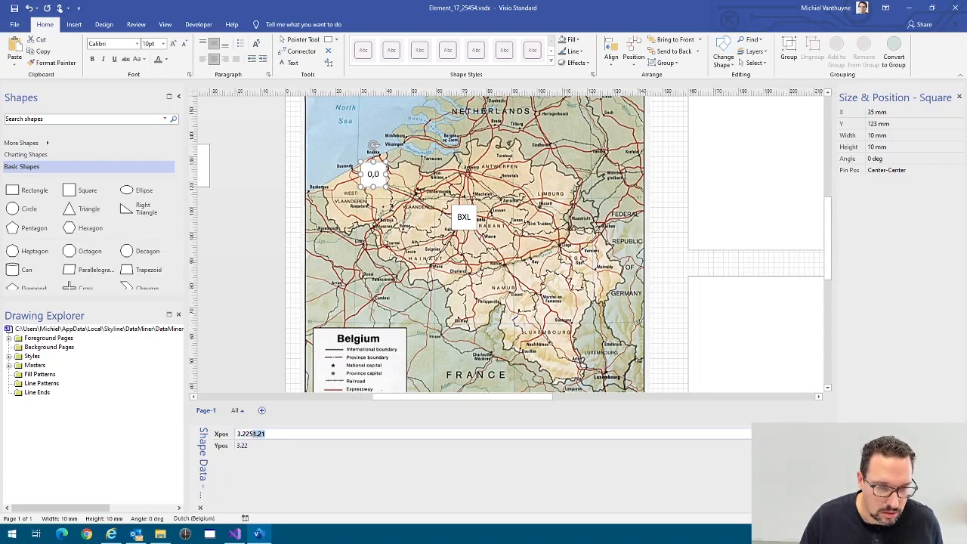
pyautogui.press('BackSpace')
pyautogui.press('BackSpace')
pyautogui.click(272, 445)
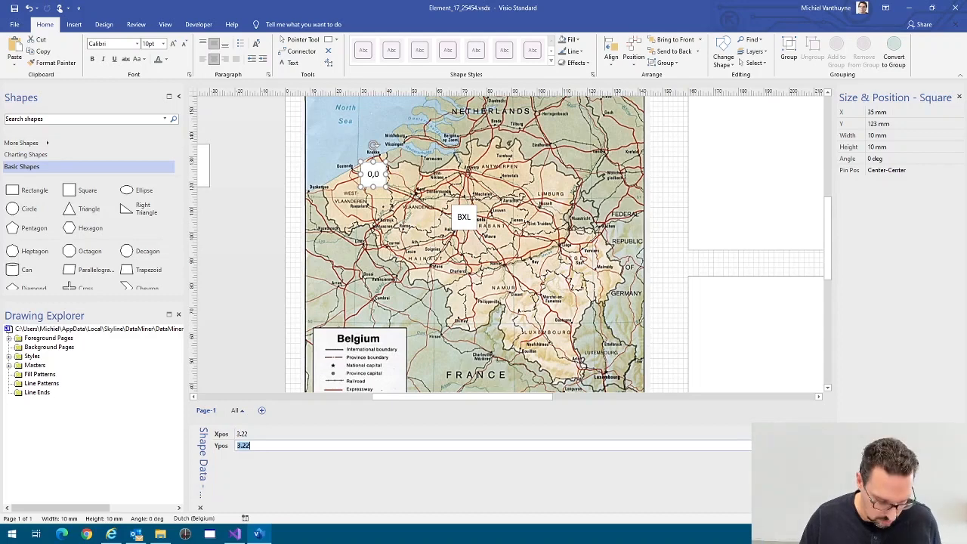
pyautogui.write('51.21')
pyautogui.click(254, 290)
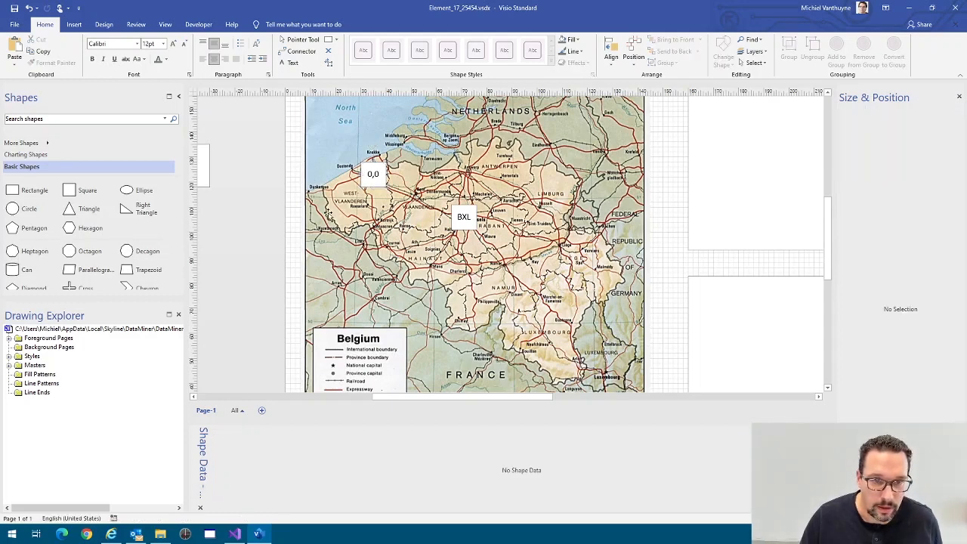
# Relabel the 0,0 square over Brugge as BRG
pyautogui.click(364, 177)
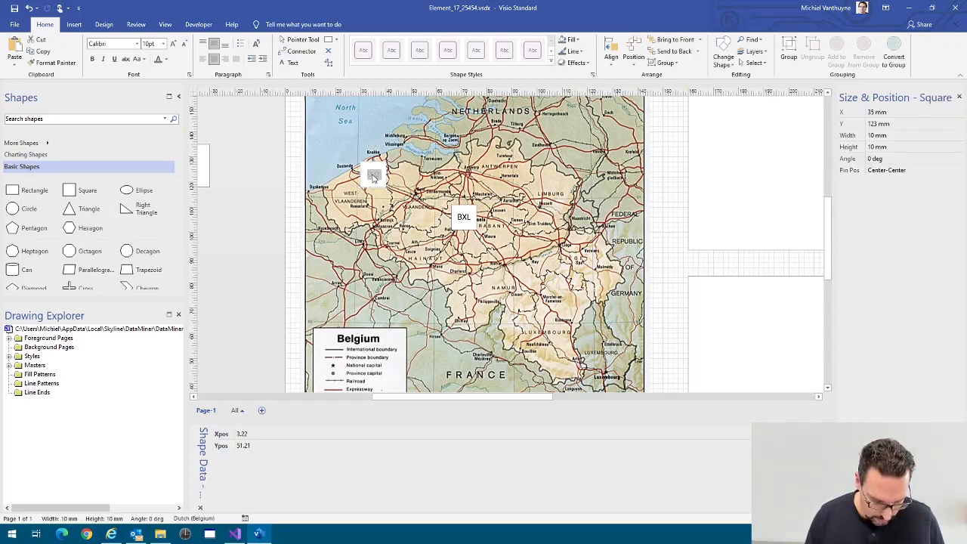
pyautogui.write('BRG')
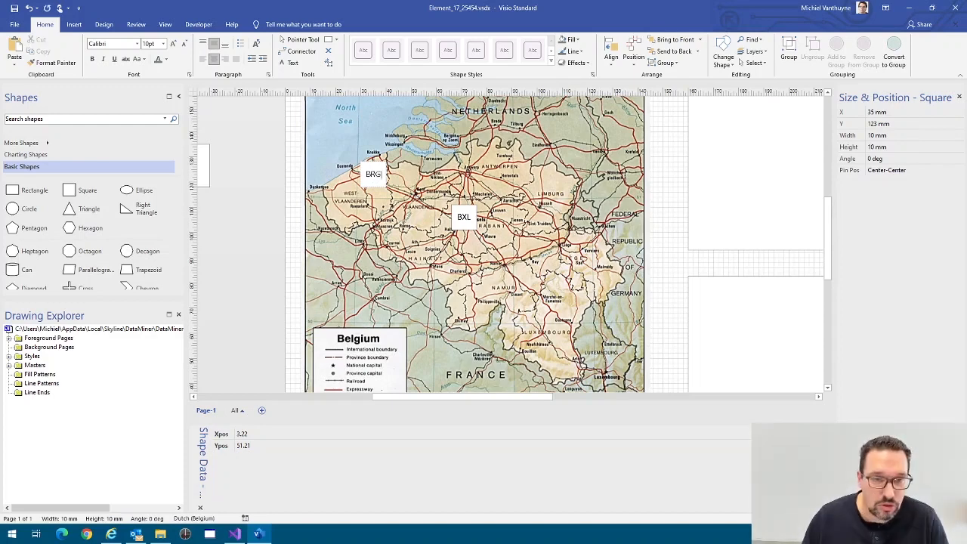
pyautogui.click(213, 219)
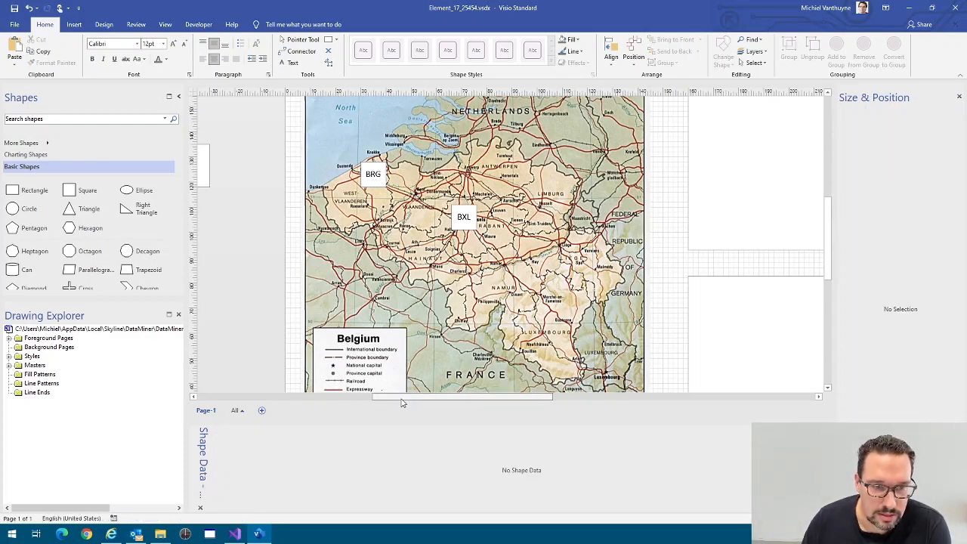
# Switch to DataMiner Cube and set shape 1's XPOS to 4 and YPOS to 51 in the shapes table
pyautogui.moveTo(401, 400); pyautogui.dragTo(370, 401)
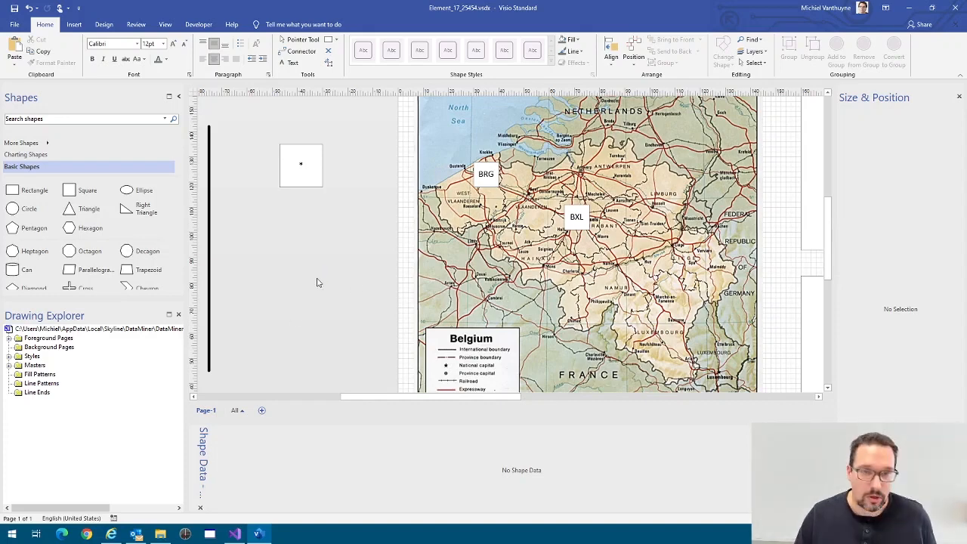
pyautogui.click(911, 7)
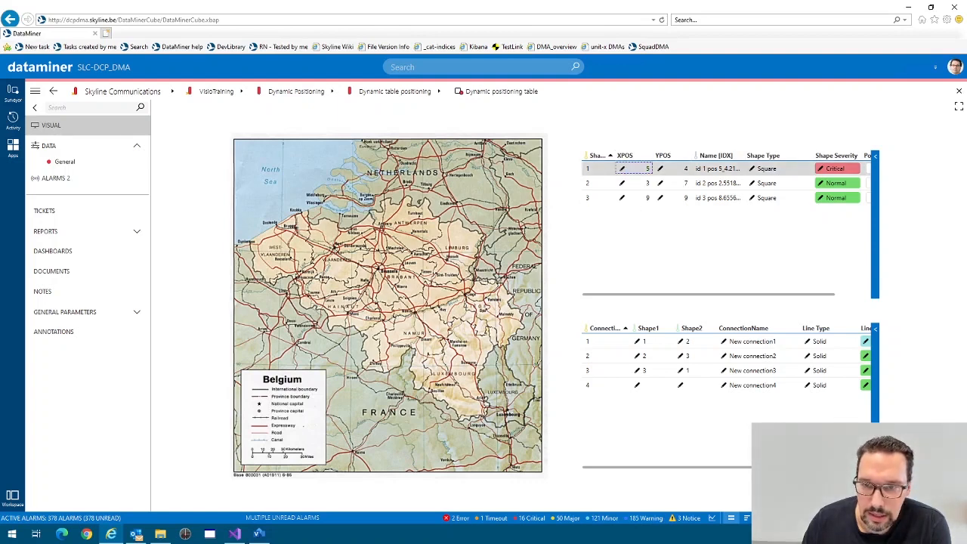
pyautogui.click(623, 170)
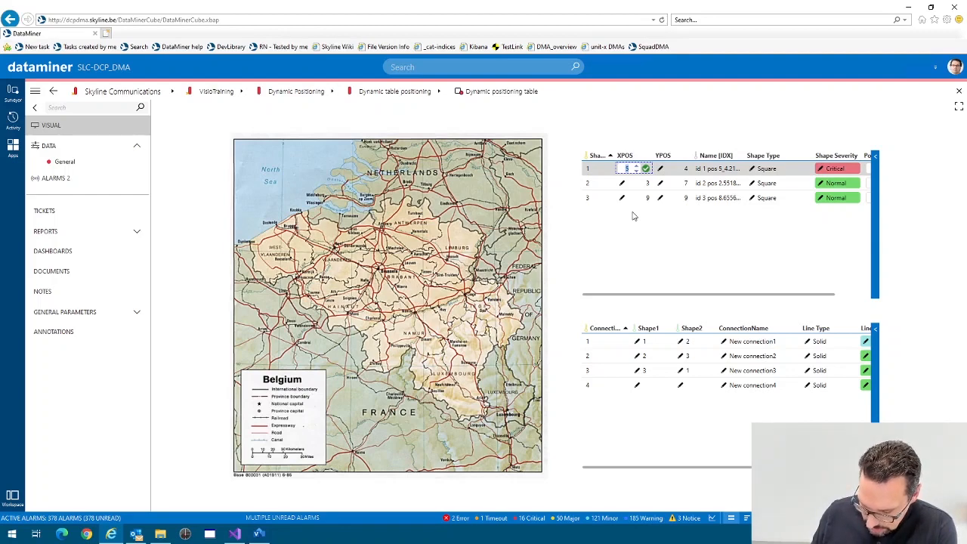
pyautogui.write('4')
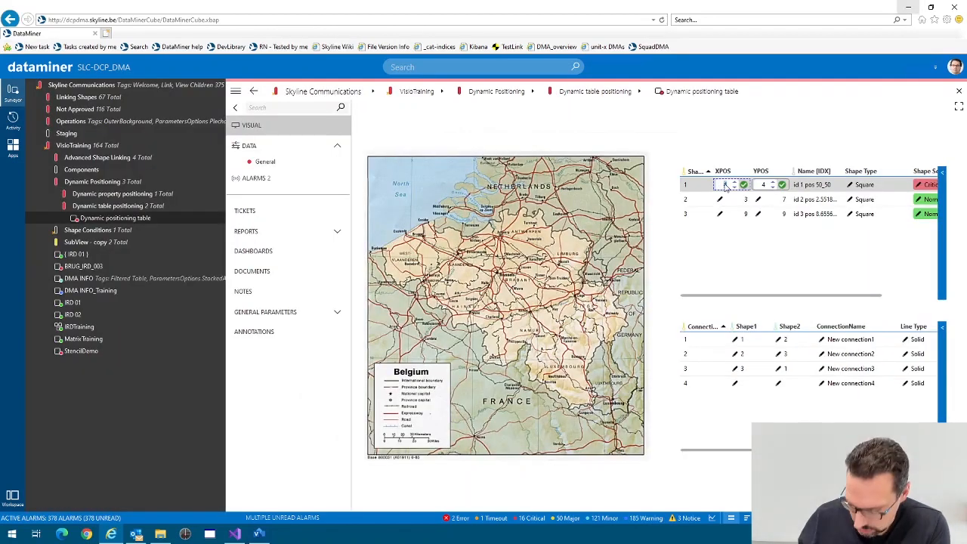
pyautogui.click(770, 187)
pyautogui.click(771, 184)
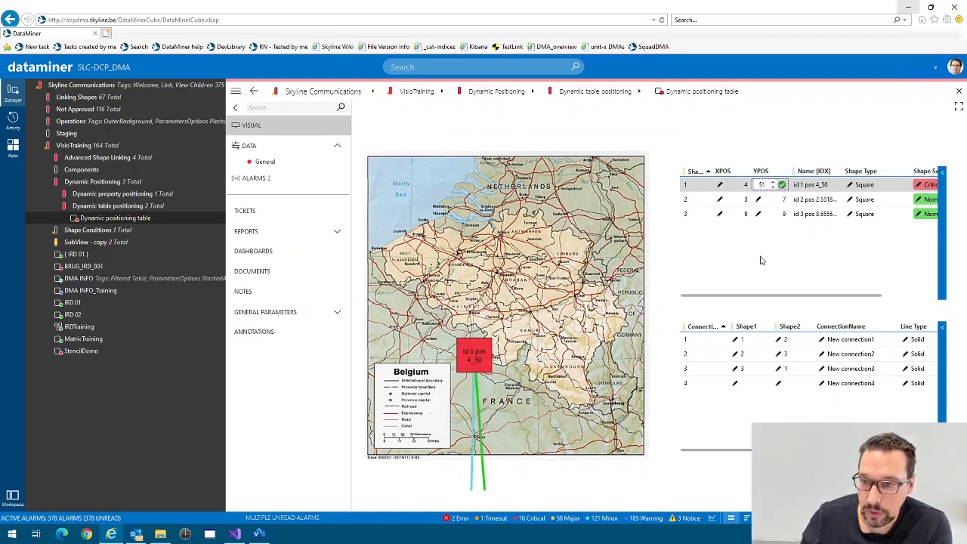
pyautogui.press('Return')
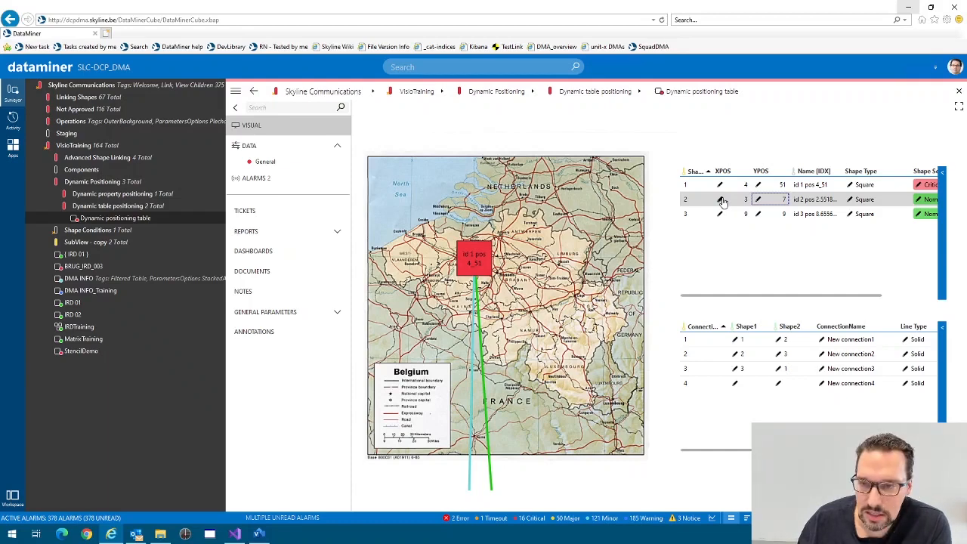
# Set shape 2's XPOS to 5.57 and YPOS to 50.64 in the shapes table
pyautogui.click(722, 201)
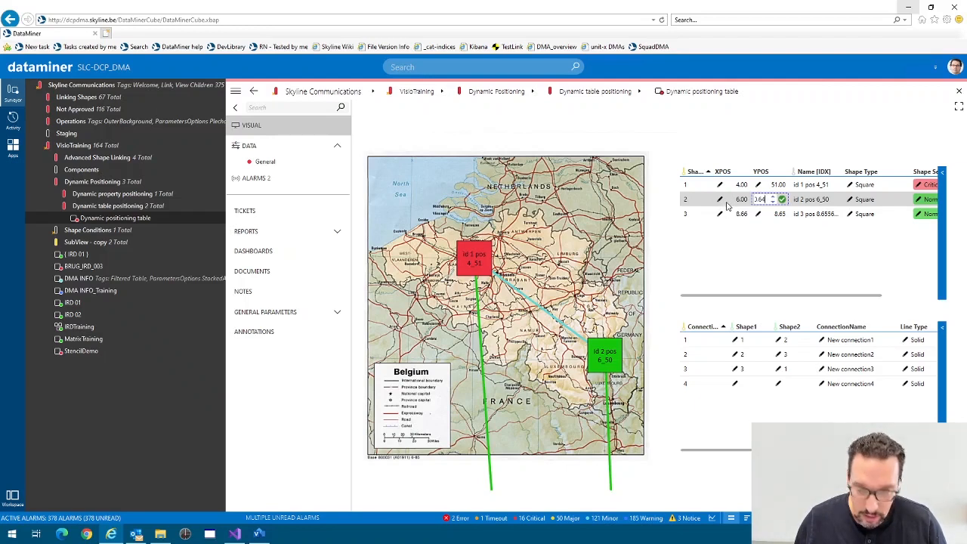
pyautogui.click(720, 200)
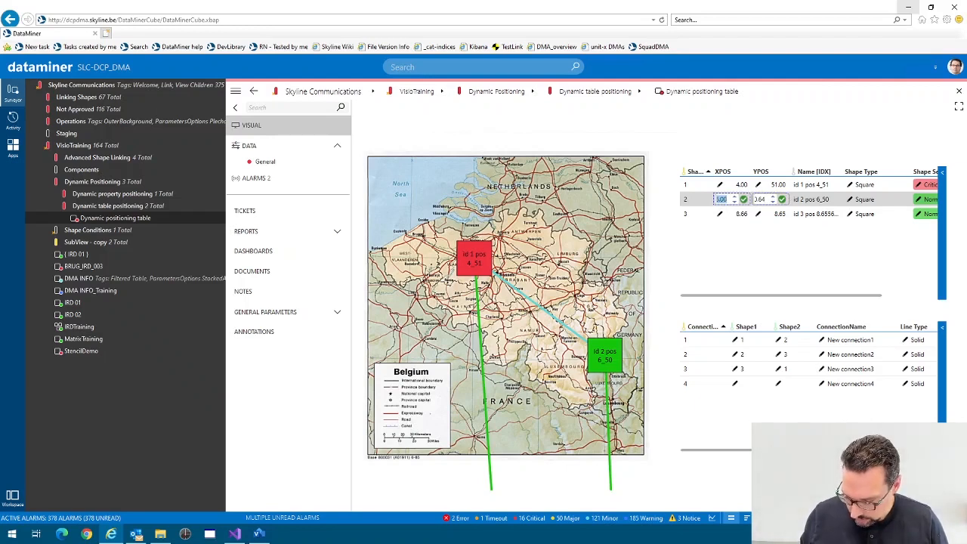
pyautogui.write('5.5')
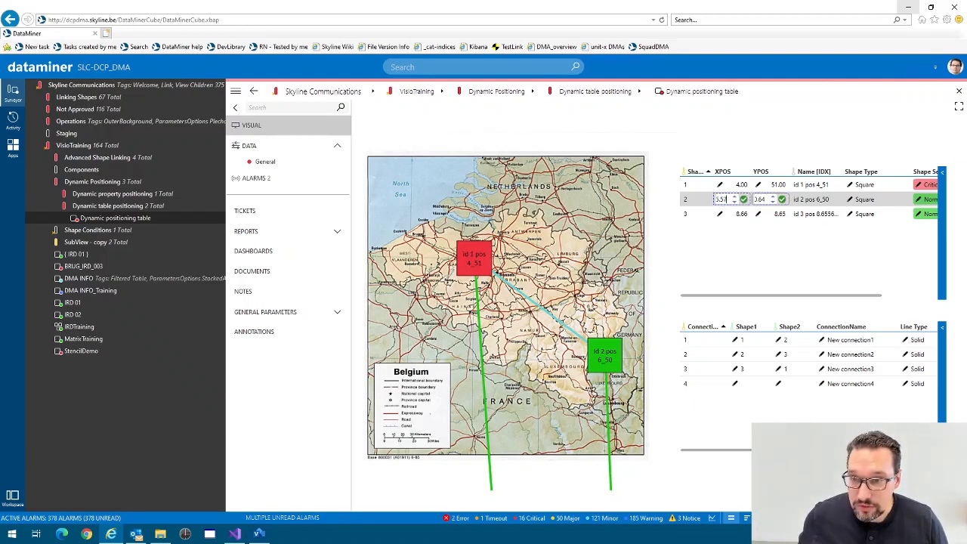
pyautogui.click(744, 199)
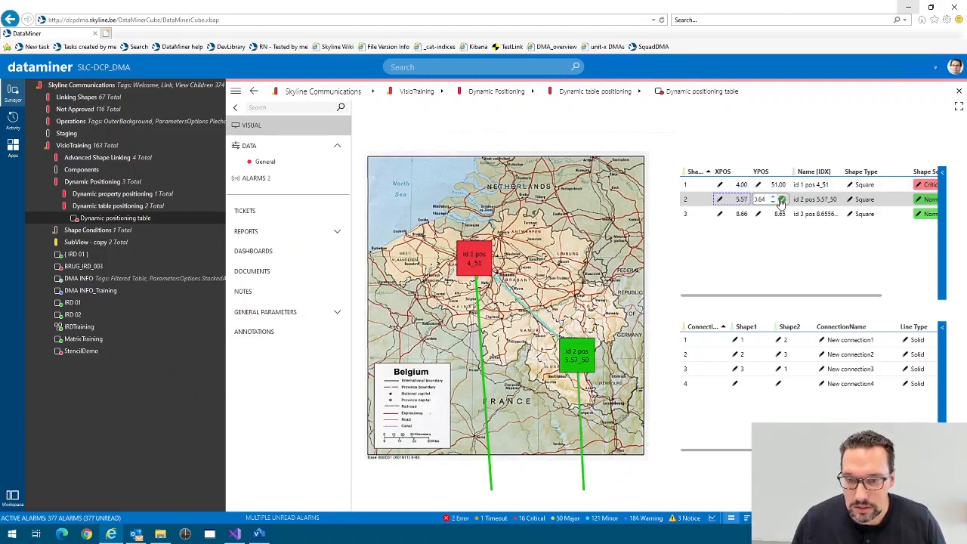
pyautogui.click(781, 200)
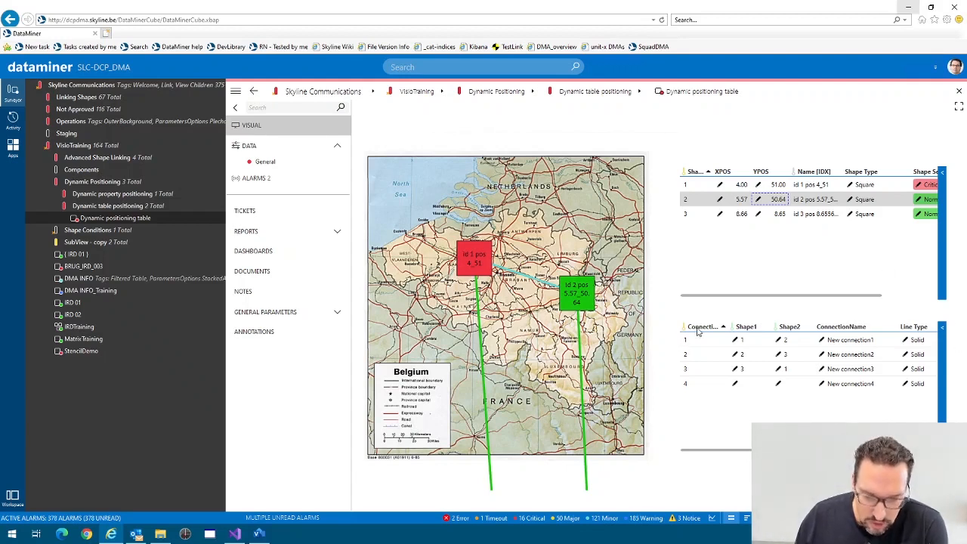
# Set shape 3's XPOS to 8.81 and YPOS to 49.68 in the shapes table
pyautogui.click(719, 214)
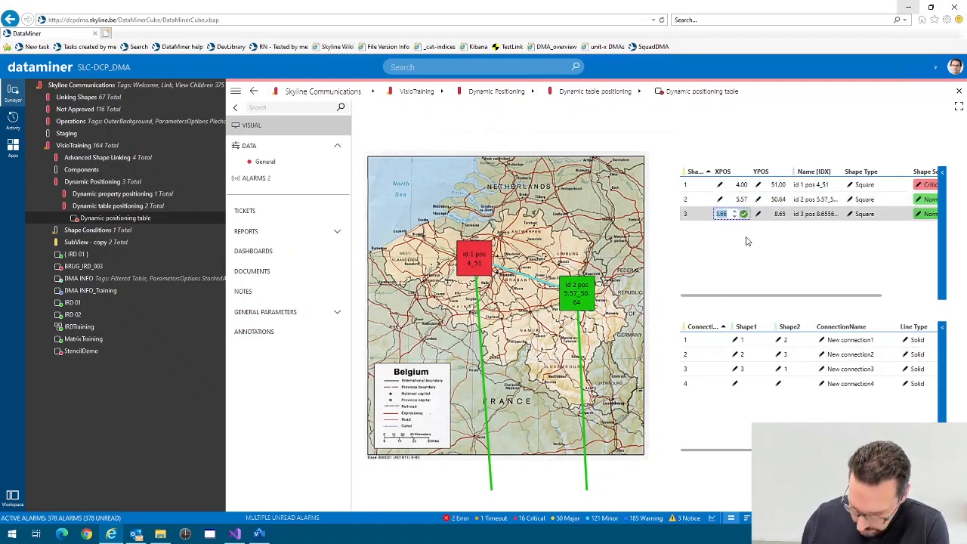
pyautogui.write('45')
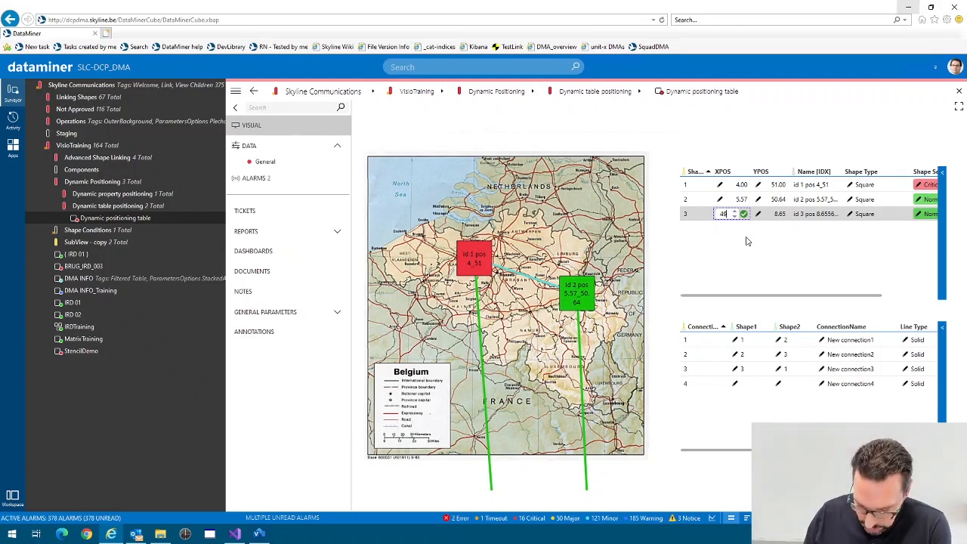
pyautogui.write('81')
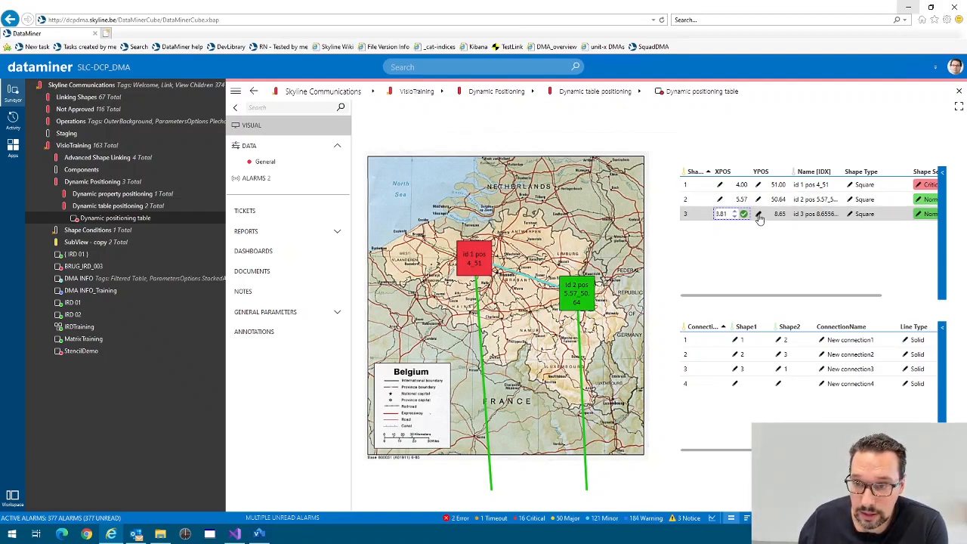
pyautogui.click(759, 215)
pyautogui.write('49')
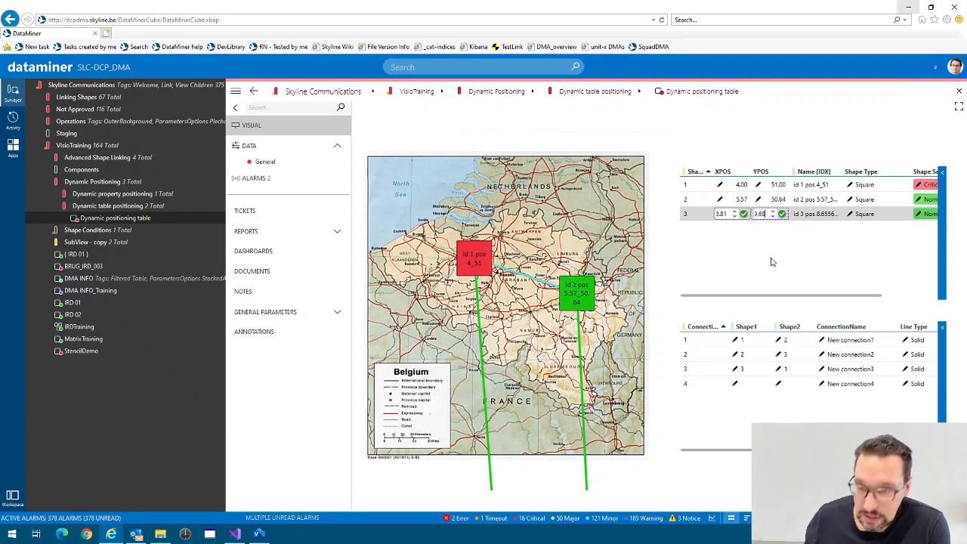
pyautogui.press('Escape')
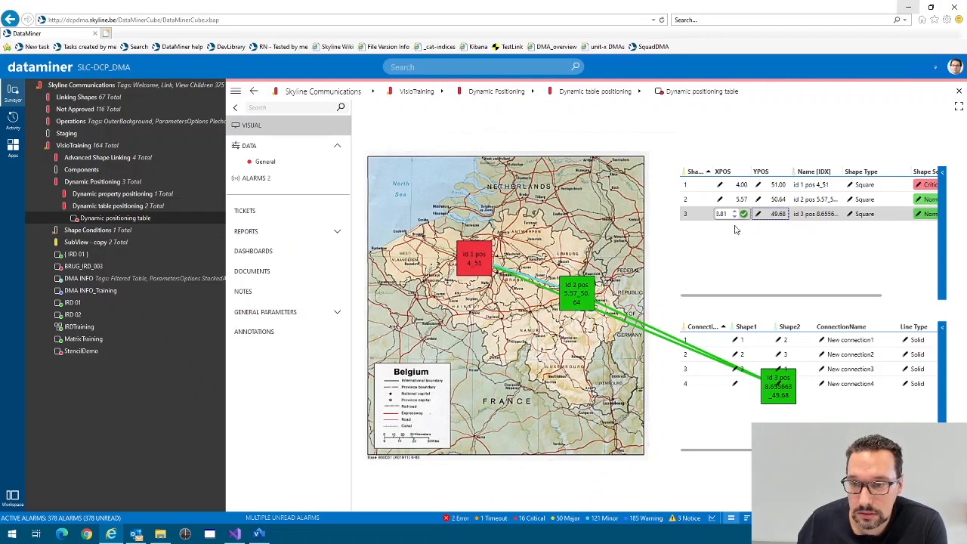
pyautogui.click(744, 215)
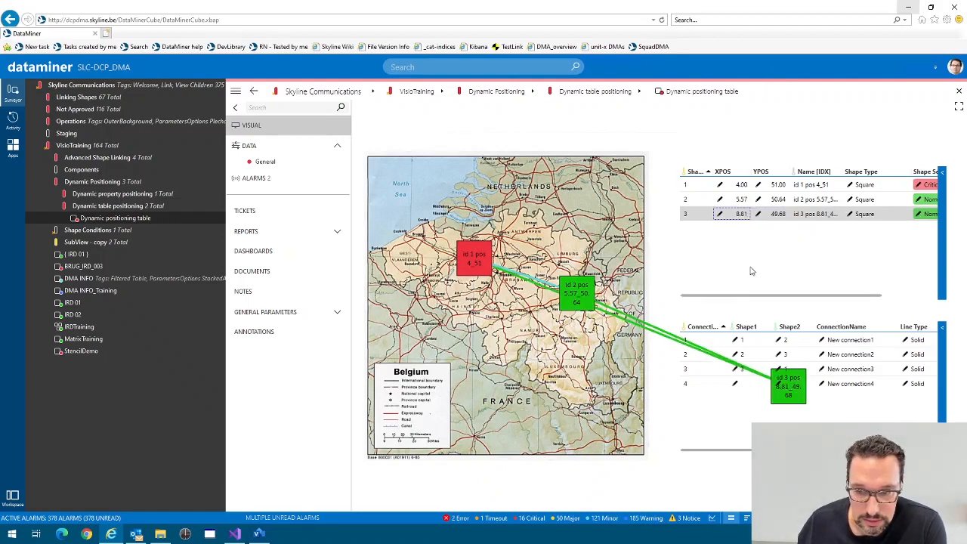
# Set shape 3's XPOS to 5.81 in the shapes table
pyautogui.click(720, 215)
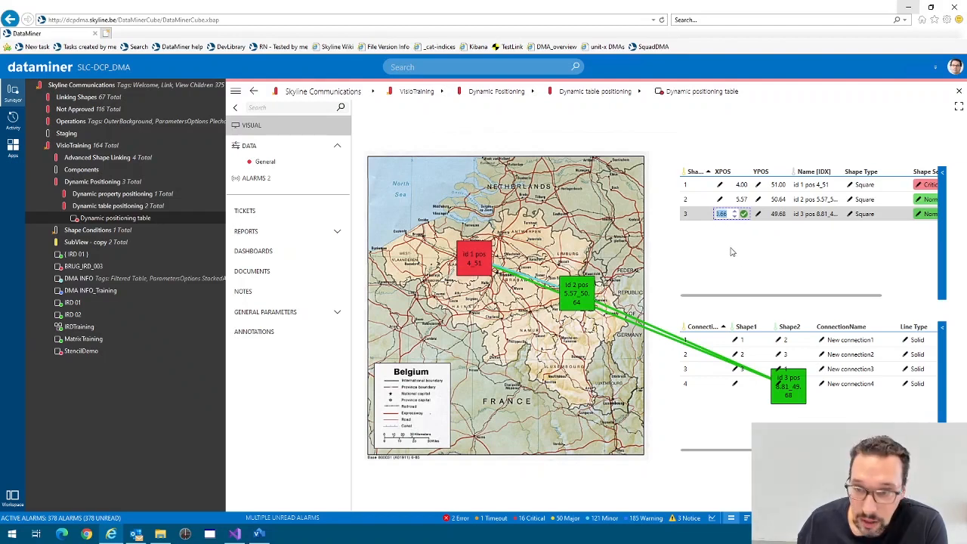
pyautogui.write('8.66')
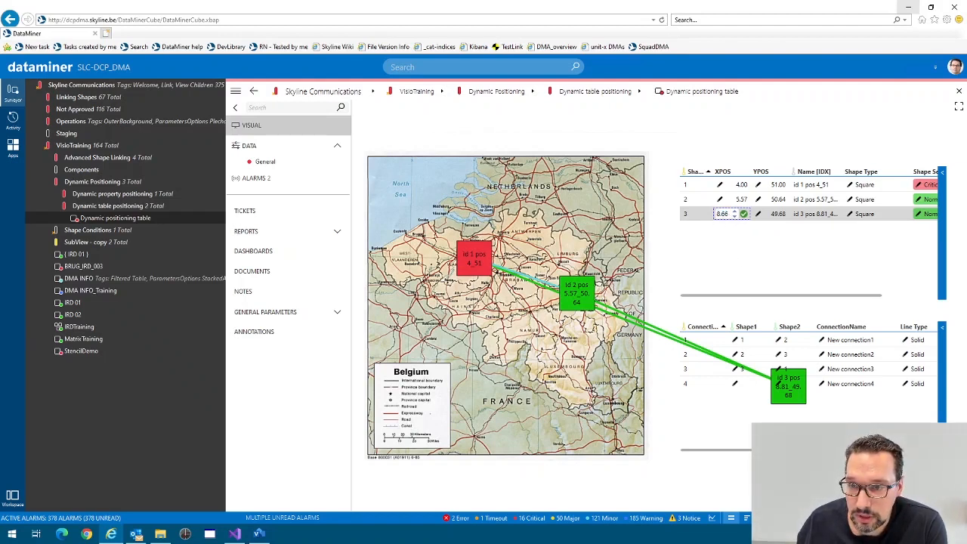
pyautogui.press('Delete')
pyautogui.press('Delete')
pyautogui.press('Delete')
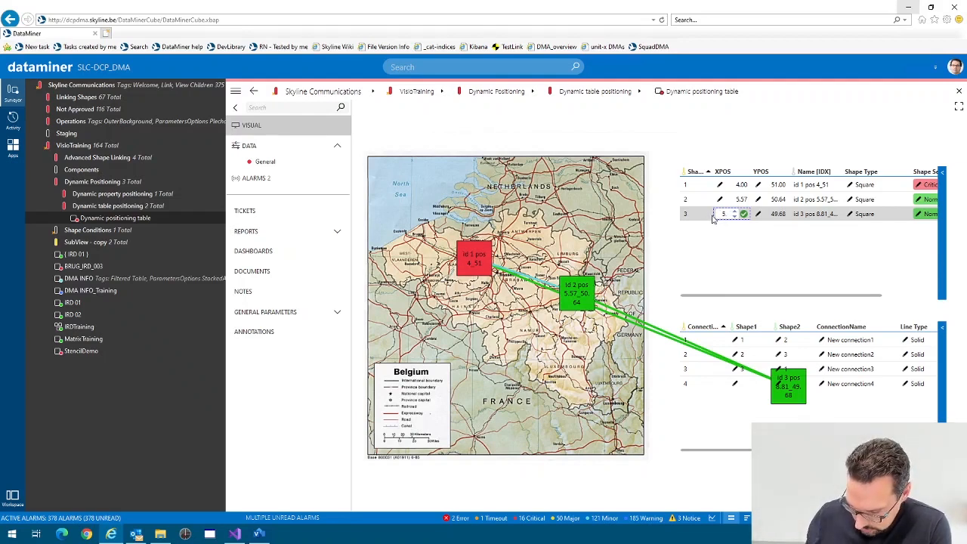
pyautogui.write('.81')
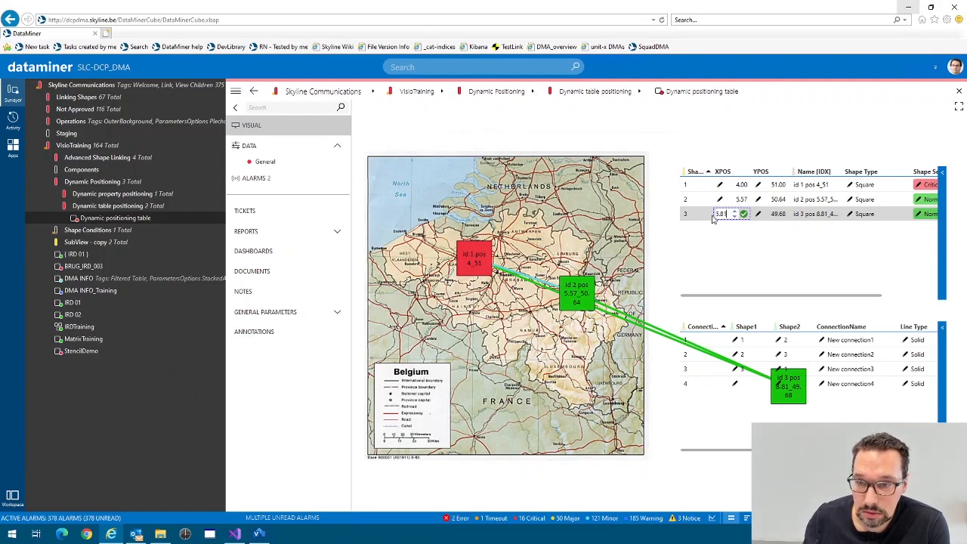
pyautogui.press('Return')
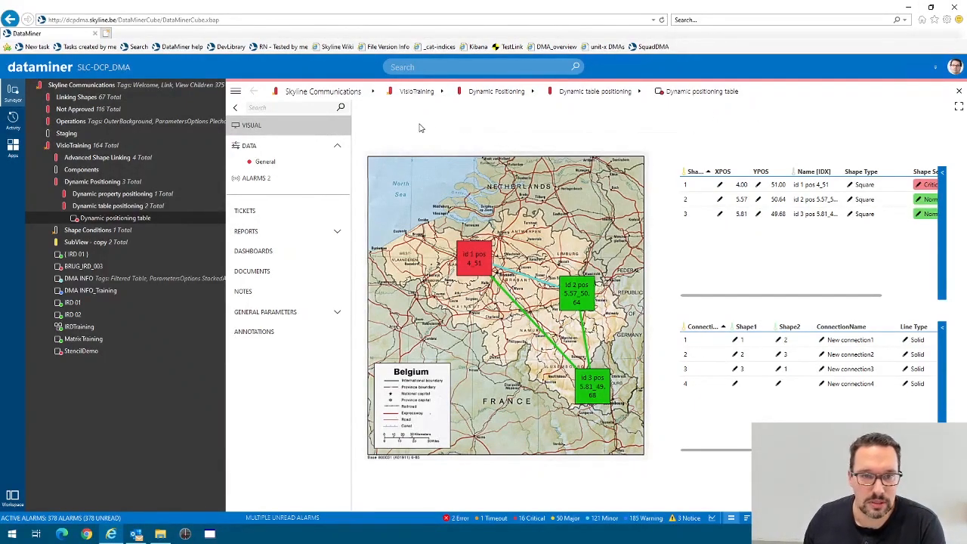
# Open the element's linked drawing for editing in Visio and enlarge its window to full screen
pyautogui.rightClick(421, 128)
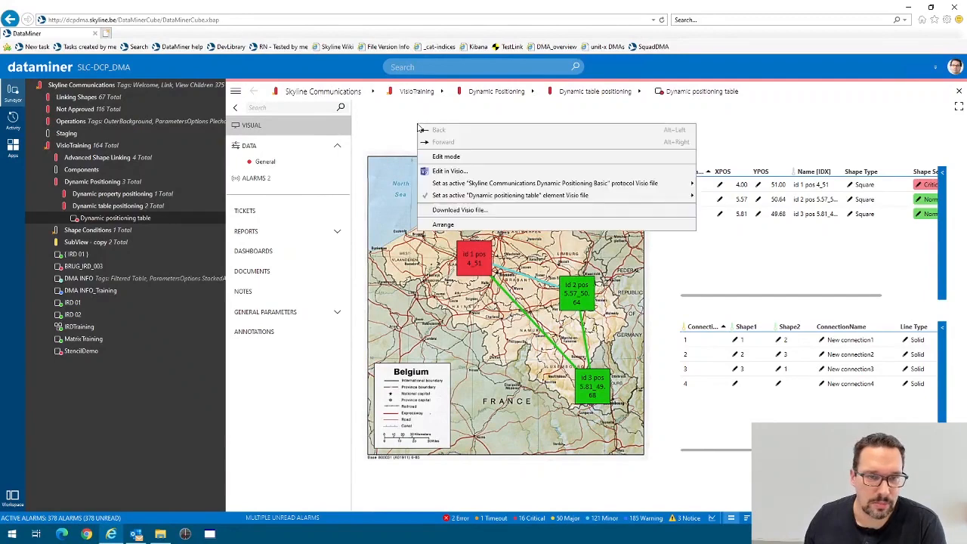
pyautogui.click(458, 172)
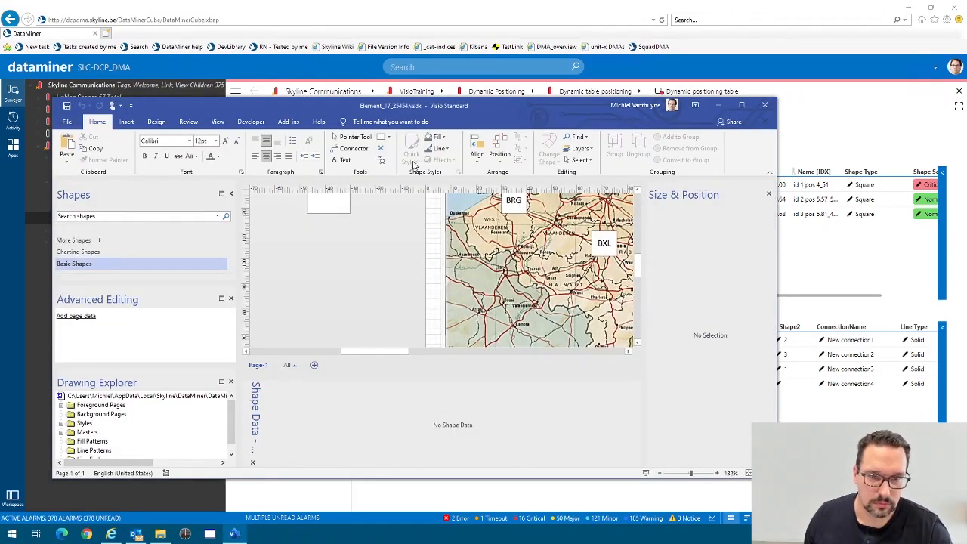
pyautogui.click(740, 107)
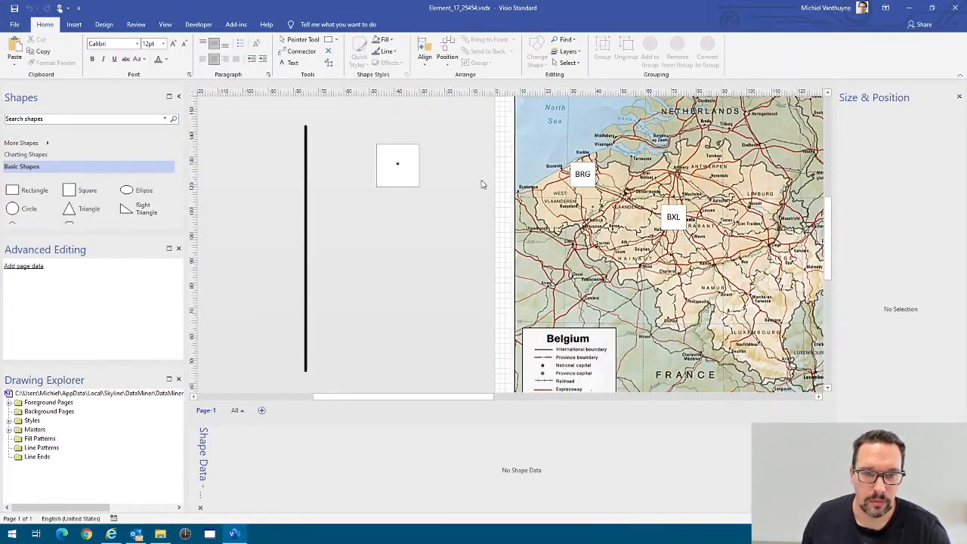
# Add a shape data field labelled Subscriptionfilter with the value "value=108 == 0" to the square marked with an asterisk
pyautogui.click(410, 161)
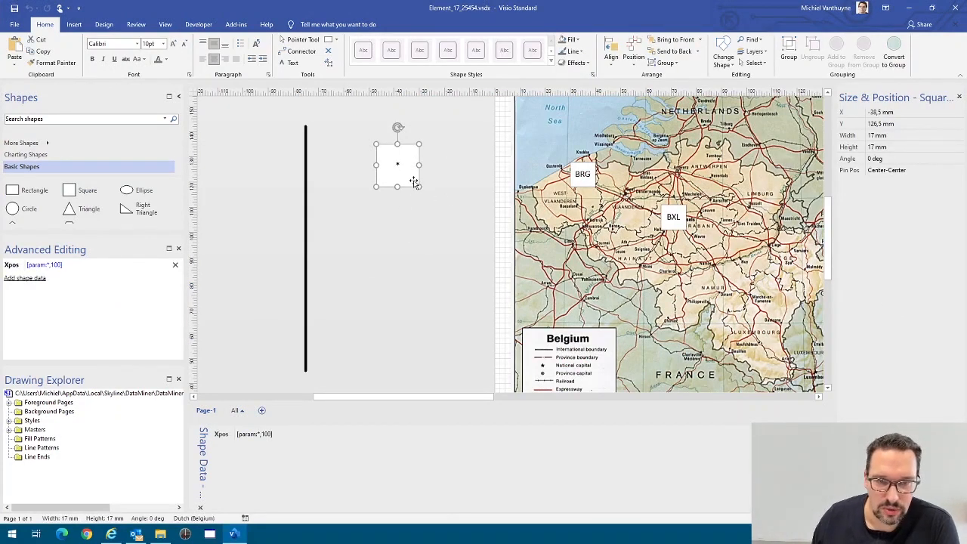
pyautogui.rightClick(330, 470)
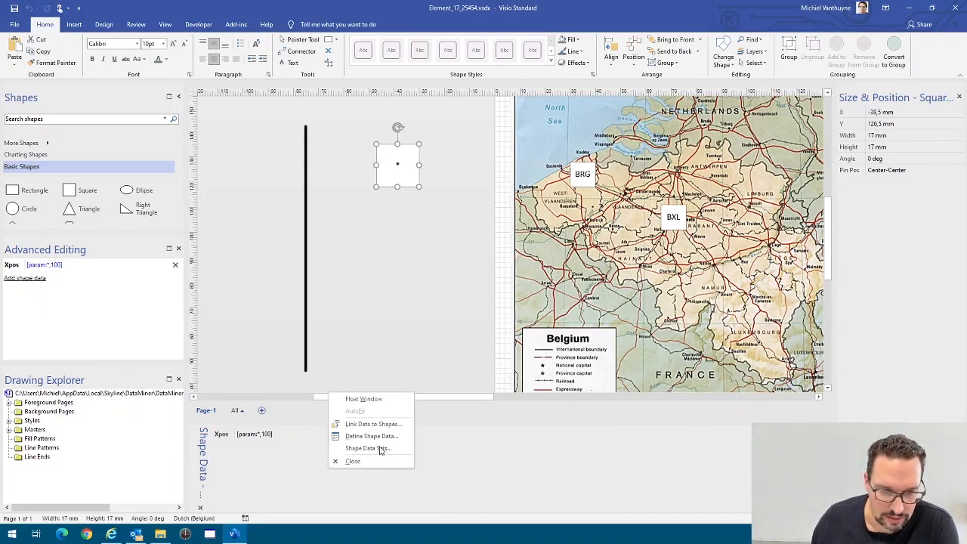
pyautogui.click(371, 436)
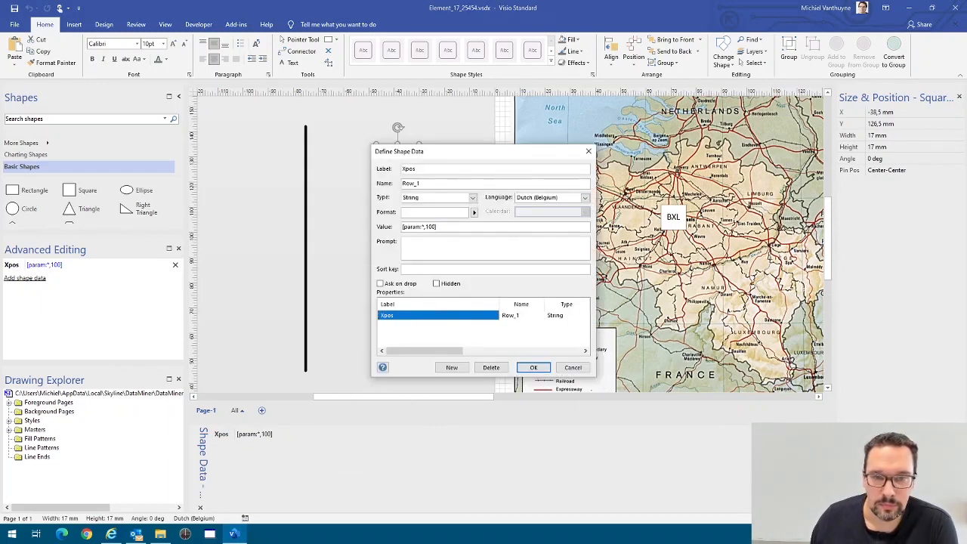
pyautogui.click(452, 368)
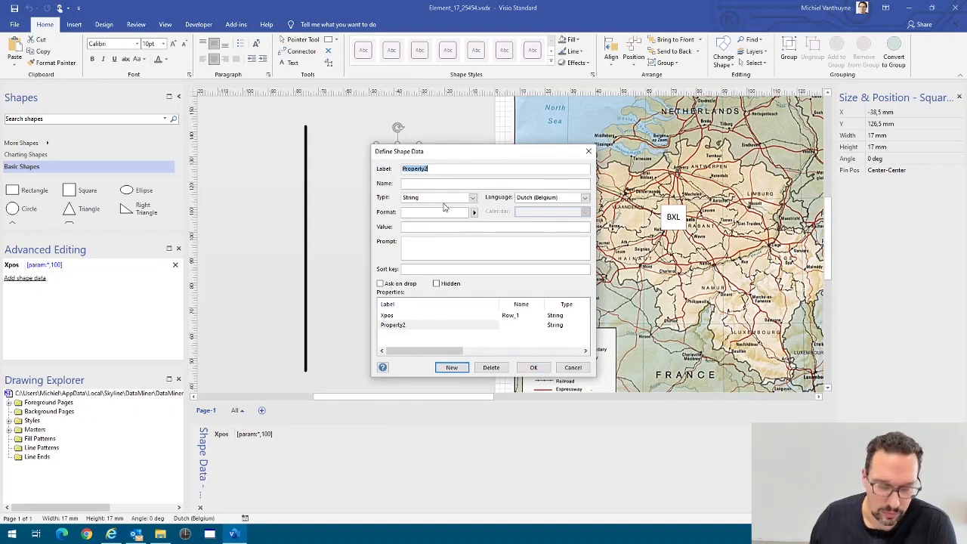
pyautogui.write('S')
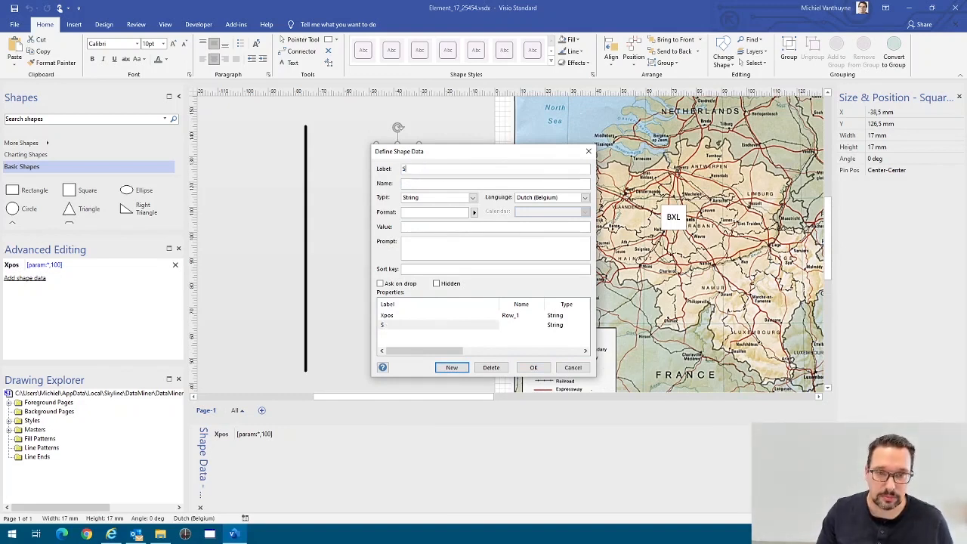
pyautogui.write('ubscriptionFilter')
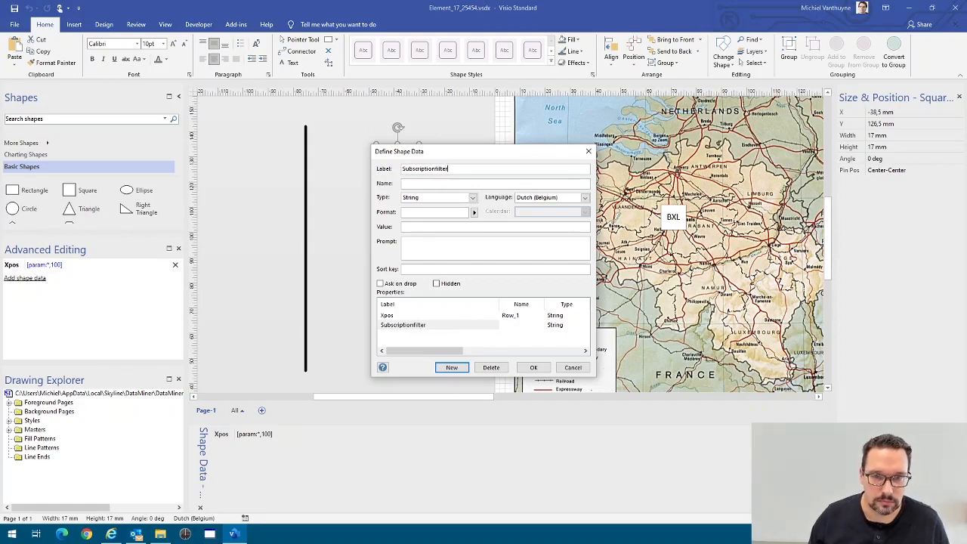
pyautogui.click(447, 229)
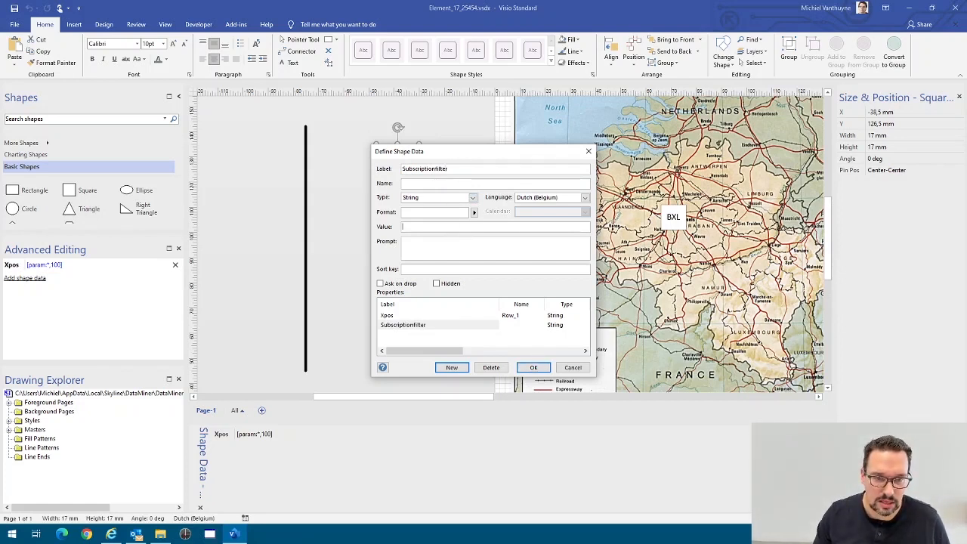
pyautogui.write('value=')
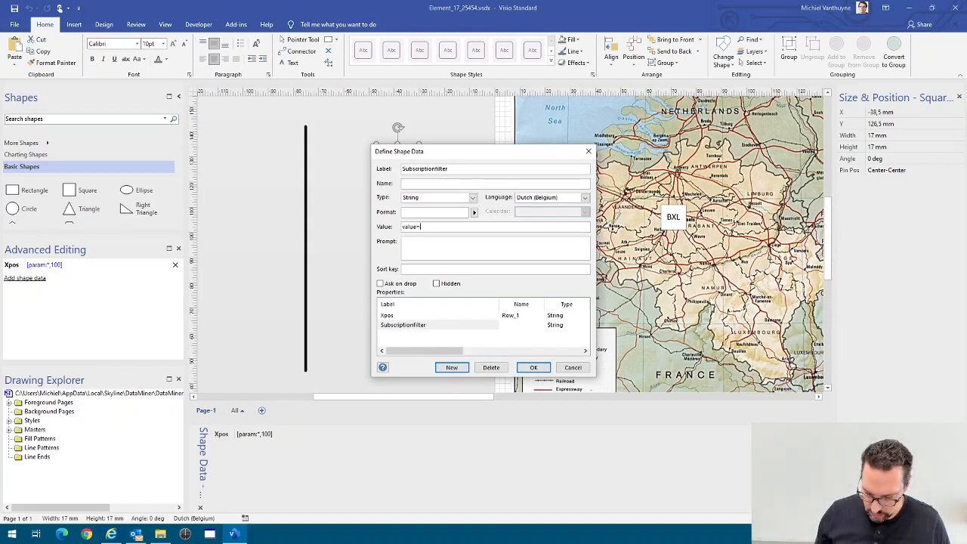
pyautogui.write('100 == 0')
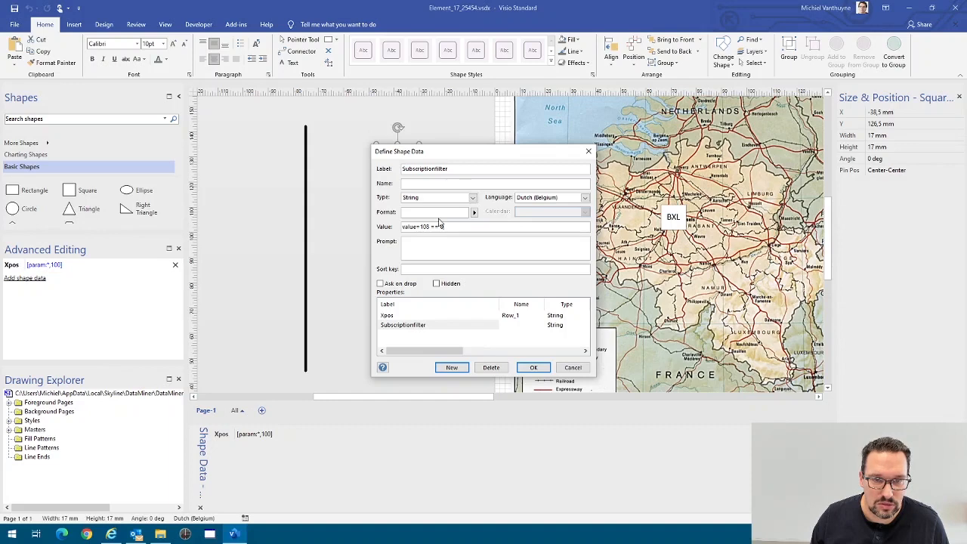
pyautogui.click(533, 368)
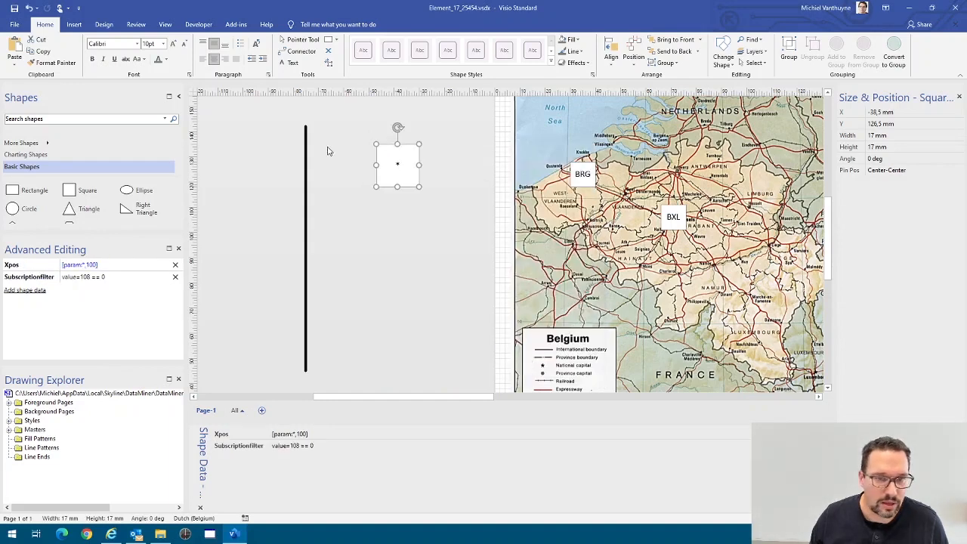
# Duplicate the asterisk square, place the copy beneath it at about X -45.5 mm, Y 99.5 mm, and change the copy to a circle
pyautogui.click(393, 174)
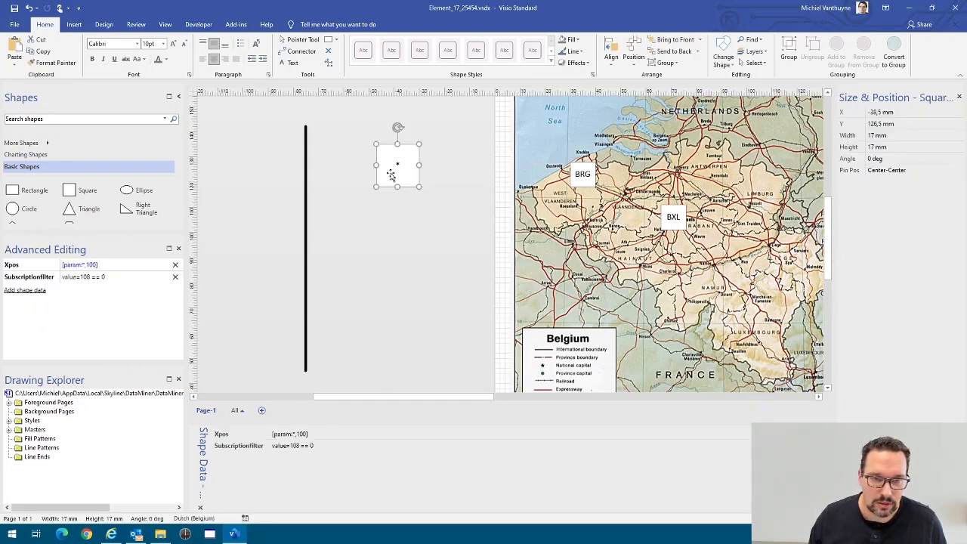
pyautogui.hotkey('ctrl', 'd')
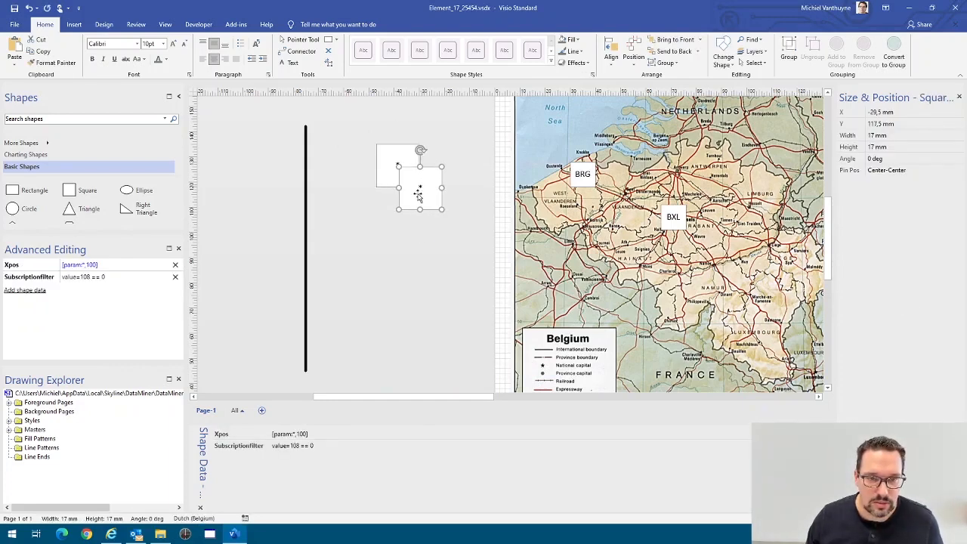
pyautogui.moveTo(420, 207); pyautogui.dragTo(382, 249)
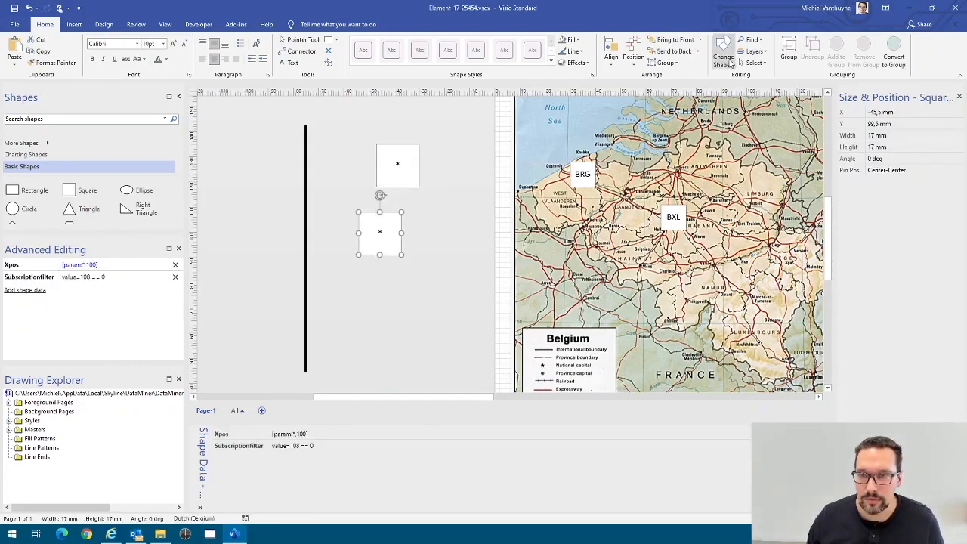
pyautogui.click(722, 57)
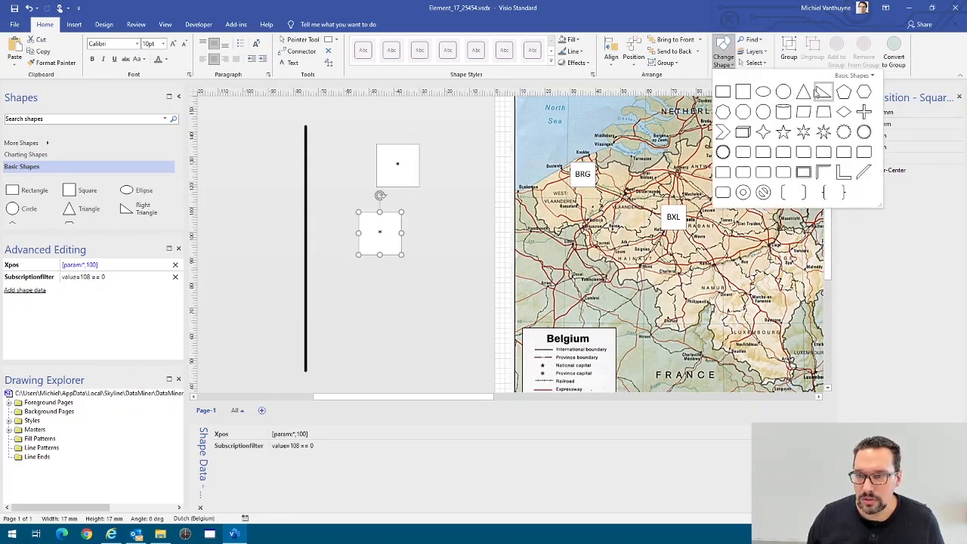
pyautogui.click(782, 91)
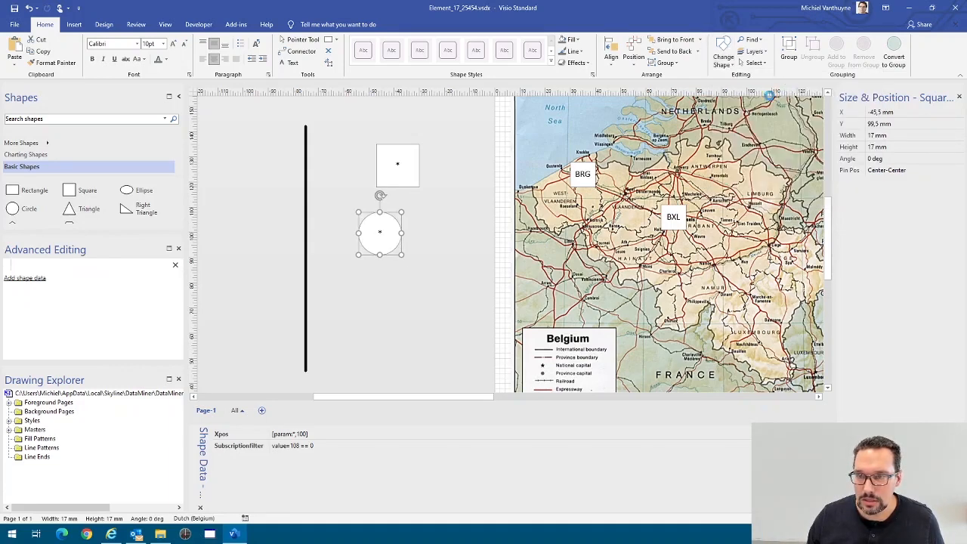
pyautogui.click(445, 254)
pyautogui.click(389, 228)
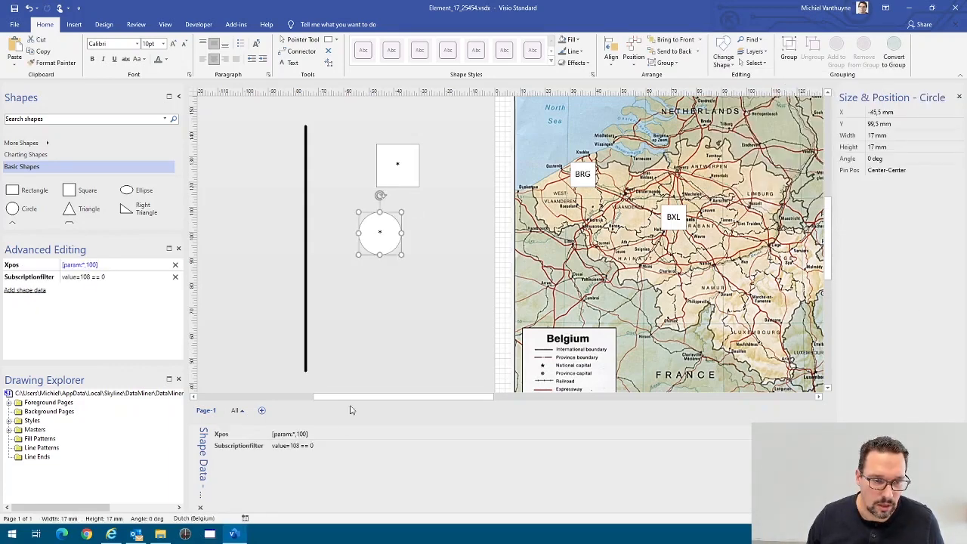
# Edit the number compared at the end of the circle's Subscriptionfilter value
pyautogui.click(322, 449)
pyautogui.click(322, 448)
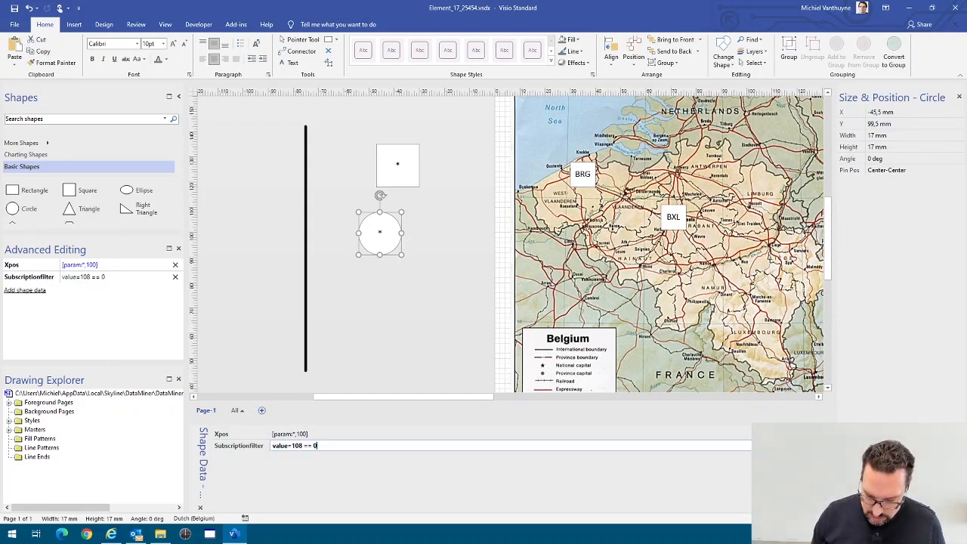
pyautogui.click(435, 254)
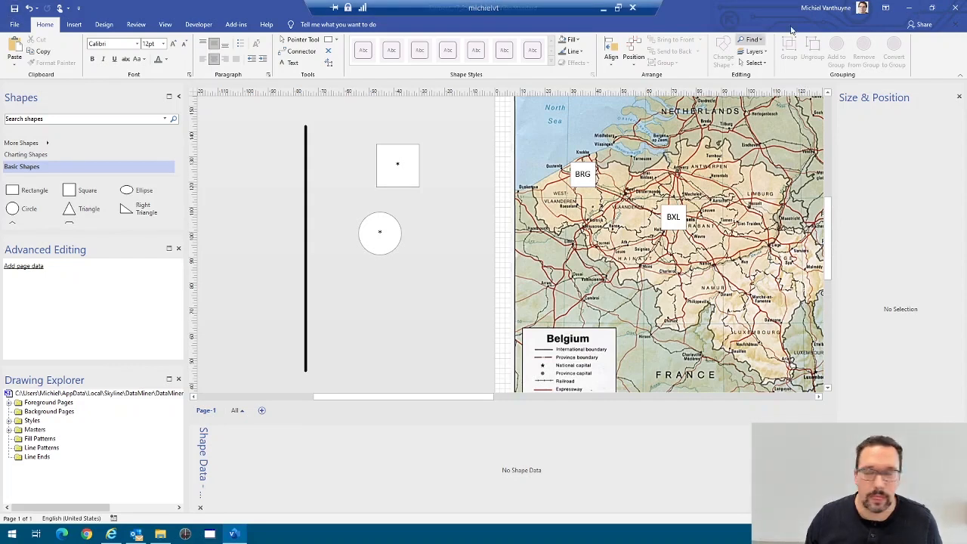
# Switch to the DataMiner element and set the Shape Type of shape 2 to Circle
pyautogui.click(908, 8)
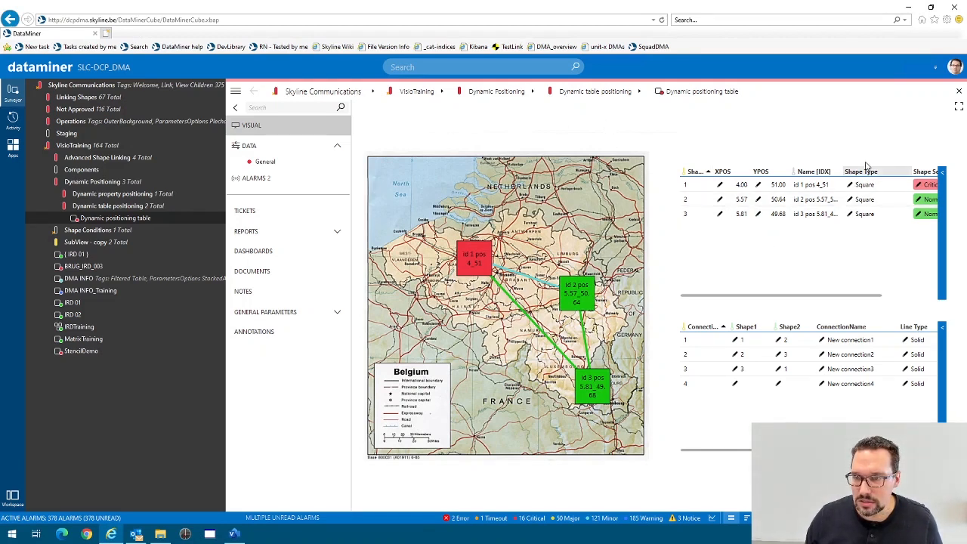
pyautogui.click(850, 199)
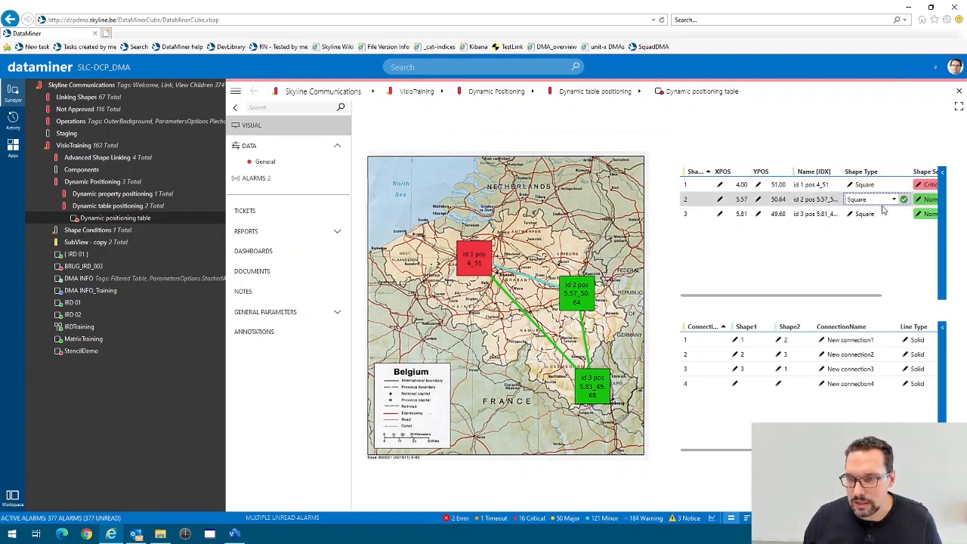
pyautogui.click(892, 199)
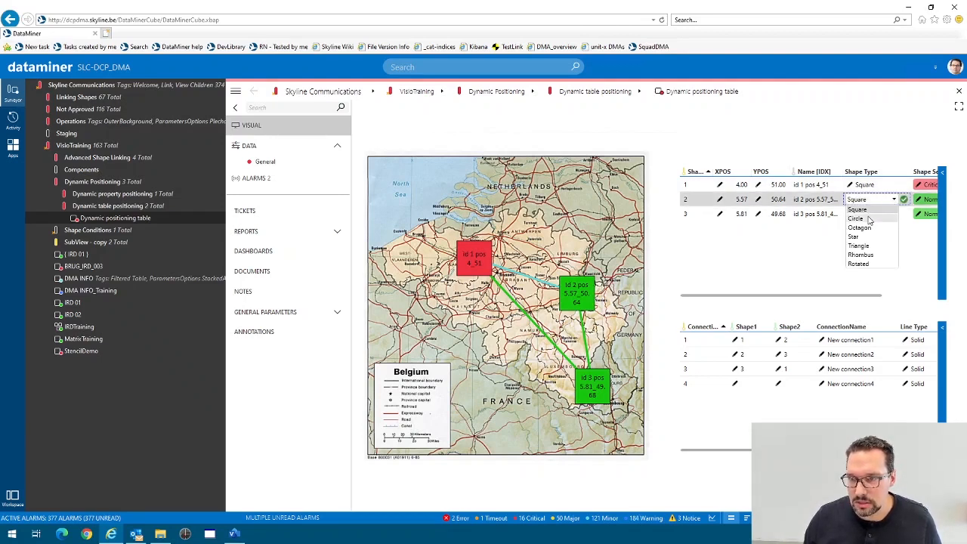
pyautogui.click(869, 218)
pyautogui.click(904, 199)
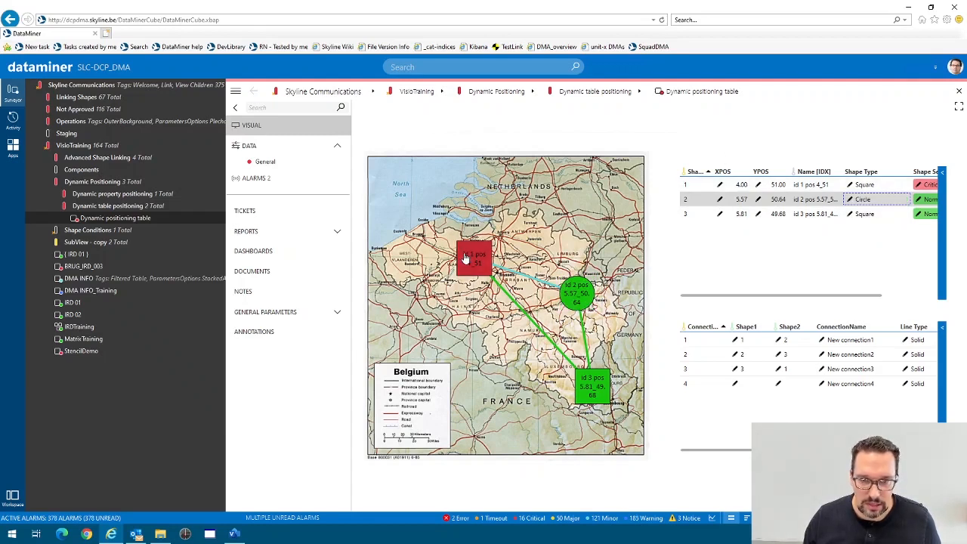
# Set the Shape Type of shapes 1 and 3 in the table to Circle
pyautogui.click(843, 188)
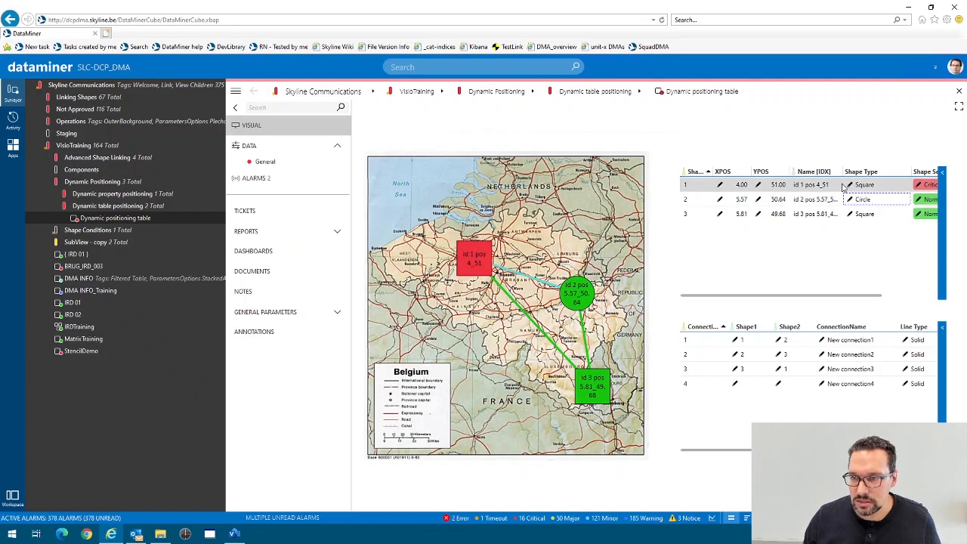
pyautogui.click(849, 185)
pyautogui.click(894, 185)
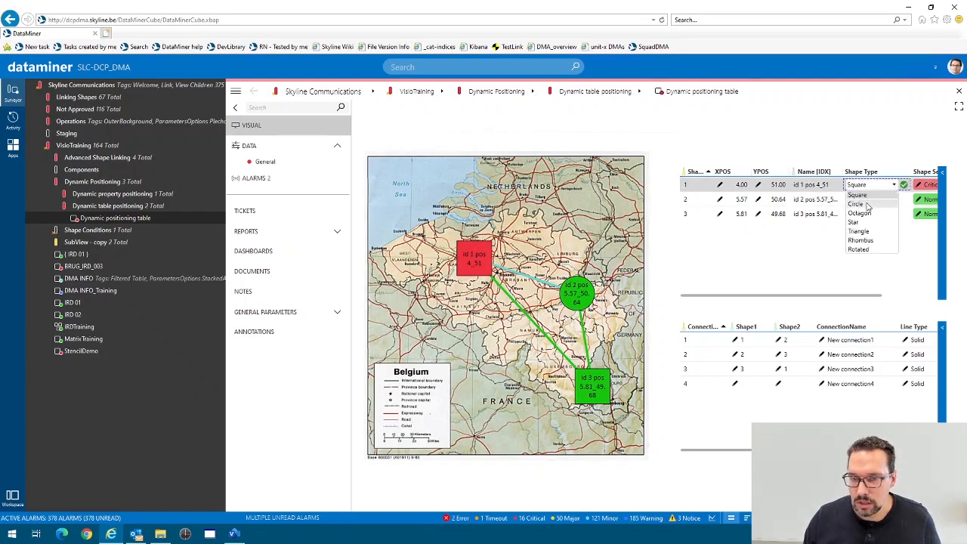
pyautogui.click(867, 206)
pyautogui.click(903, 185)
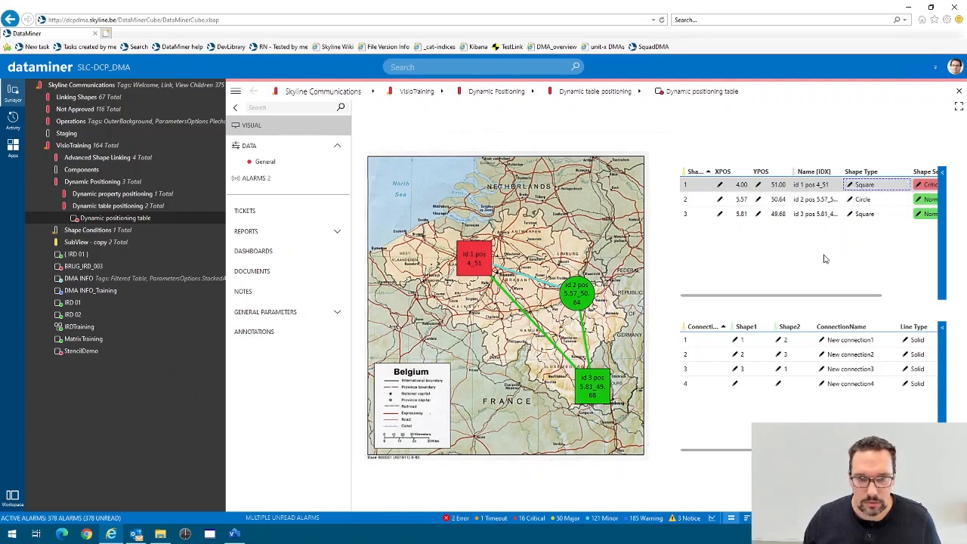
pyautogui.click(850, 217)
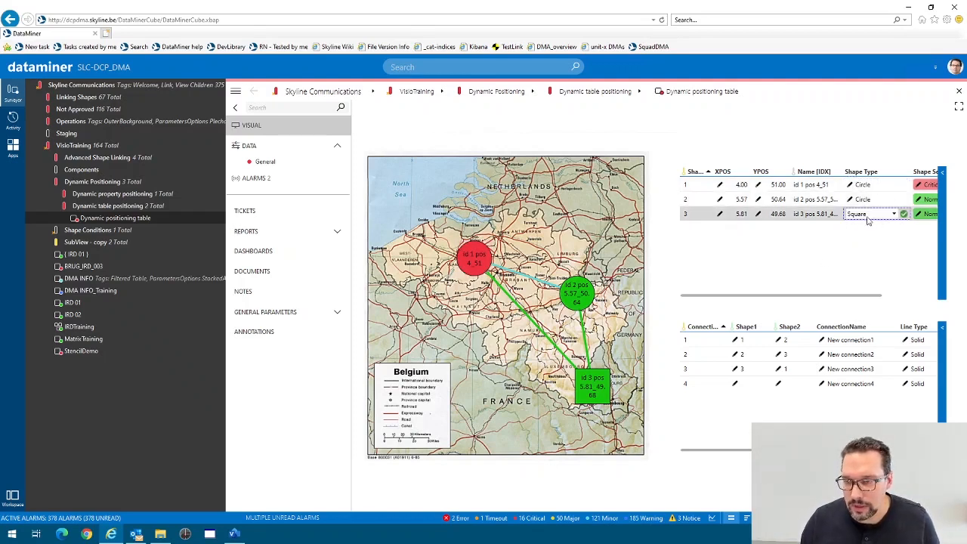
pyautogui.click(867, 215)
pyautogui.click(858, 235)
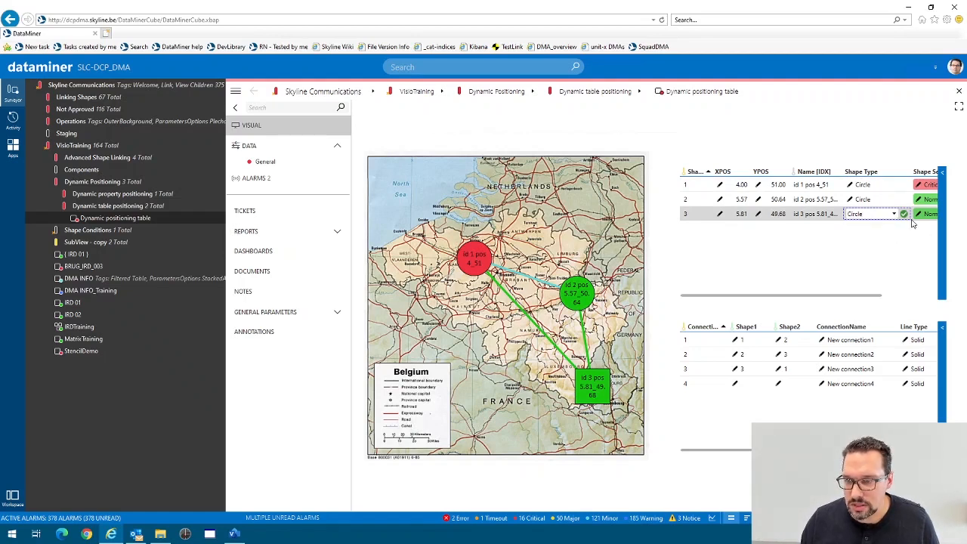
pyautogui.click(904, 215)
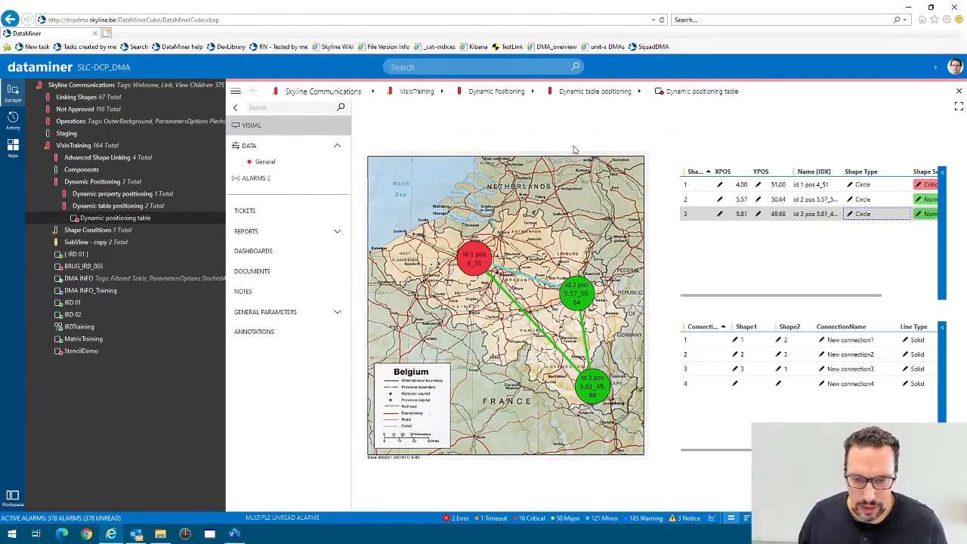
# Close the open Visio drawing and reopen the element's linked drawing for editing in Visio, with its window maximized
pyautogui.rightClick(426, 126)
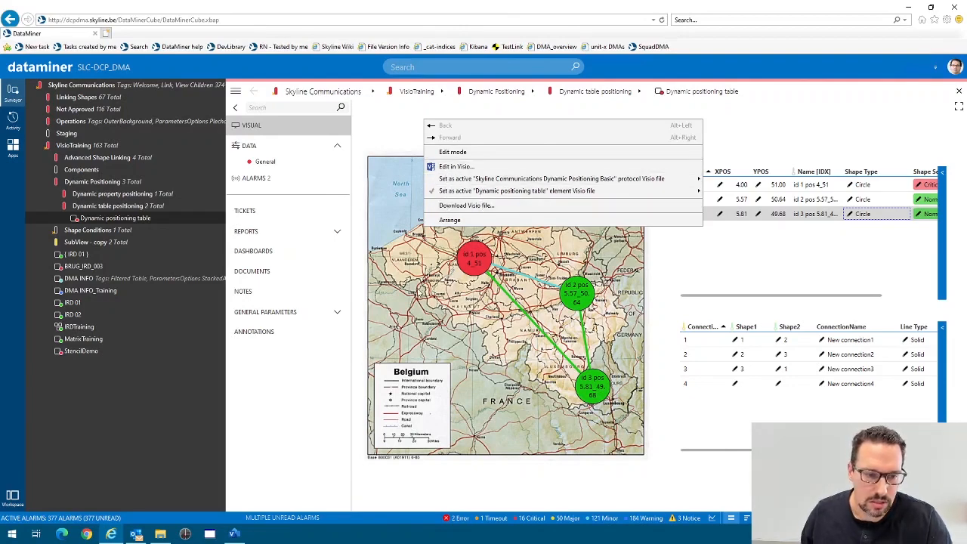
pyautogui.click(242, 535)
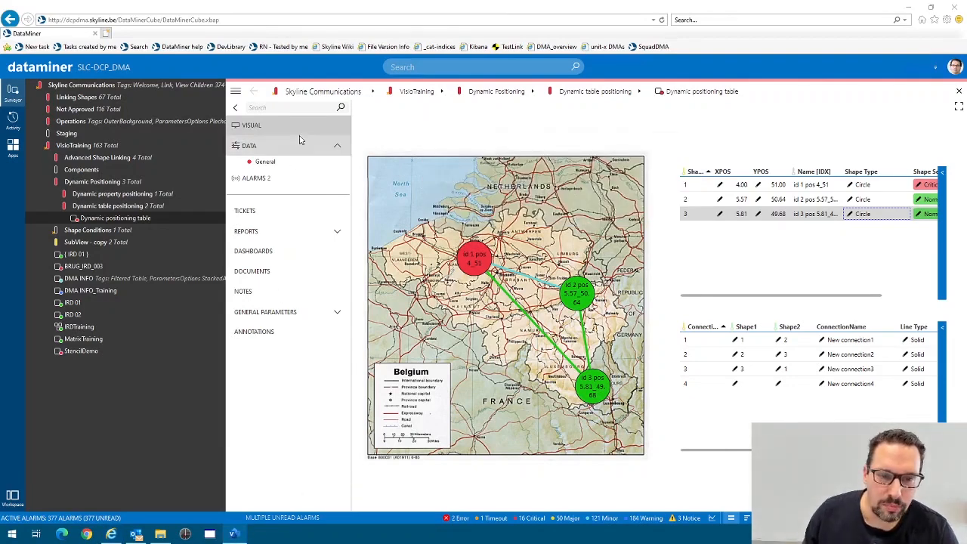
pyautogui.rightClick(241, 535)
pyautogui.click(227, 516)
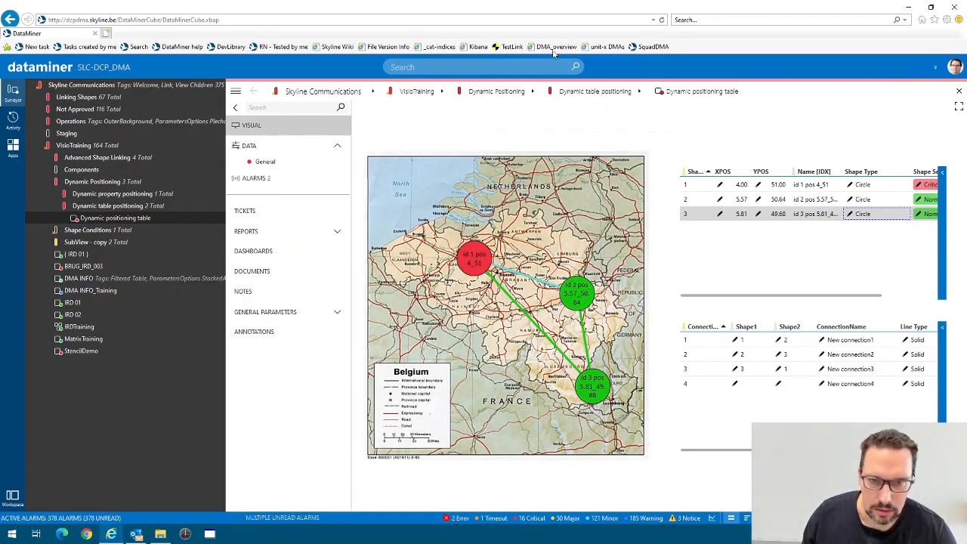
pyautogui.rightClick(449, 125)
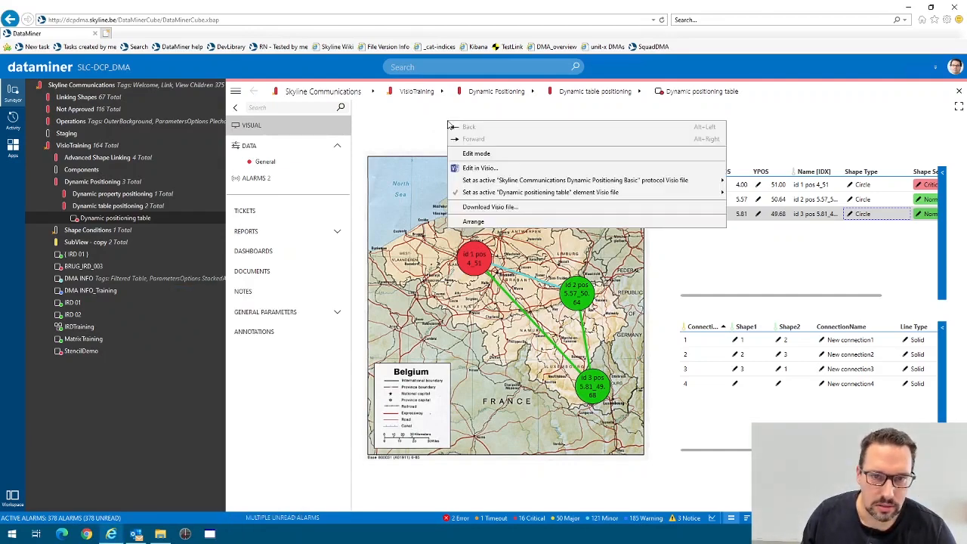
pyautogui.click(479, 168)
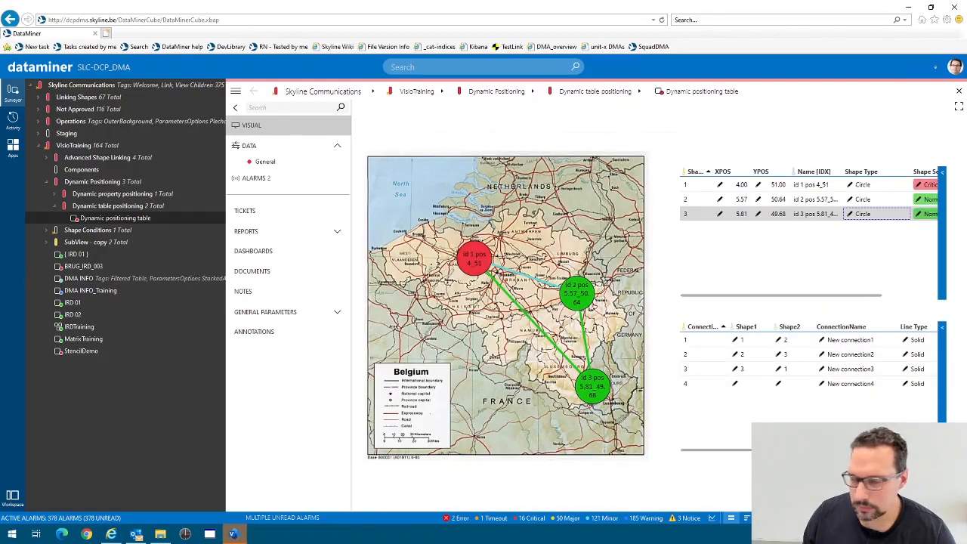
pyautogui.click(232, 538)
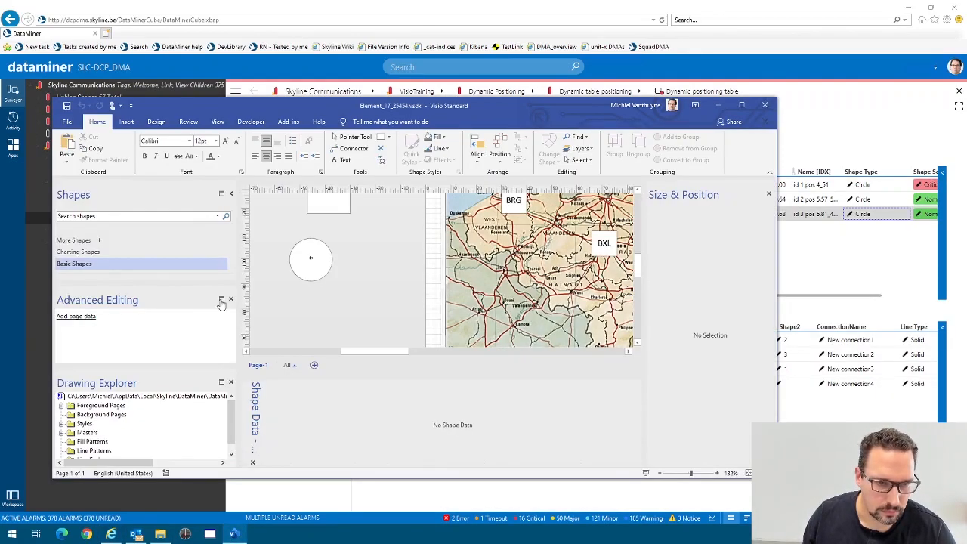
pyautogui.click(742, 105)
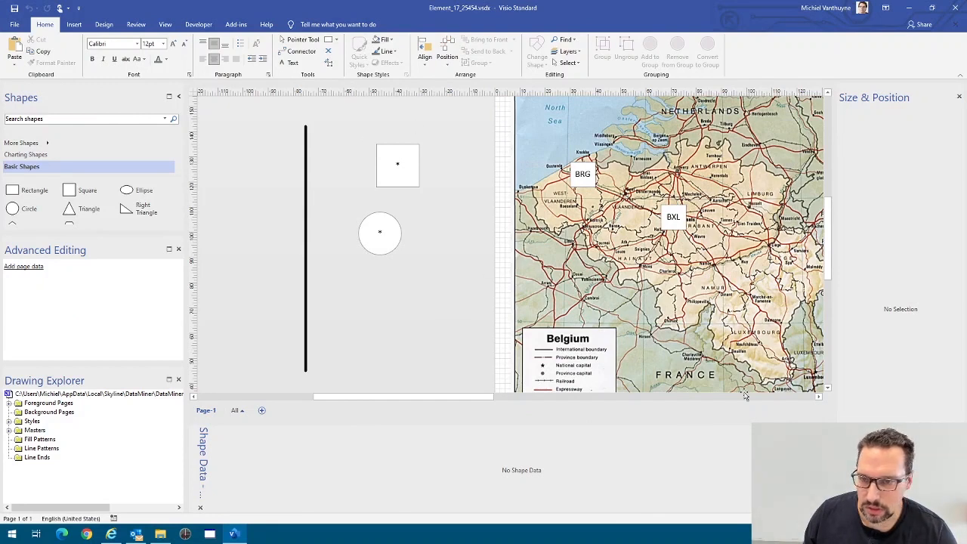
# Add a page-level shape data field labelled options with the value "arrangemode=immediate"
pyautogui.rightClick(278, 450)
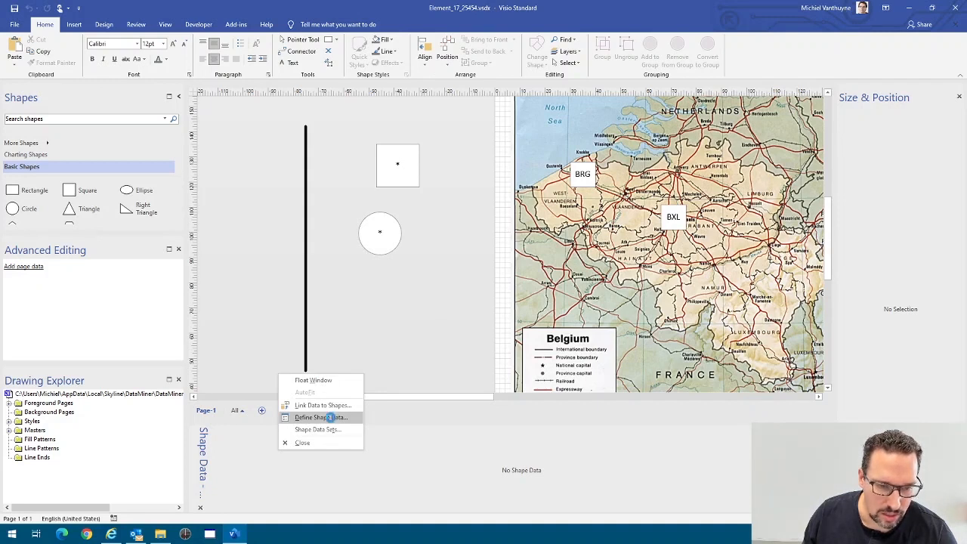
pyautogui.click(332, 418)
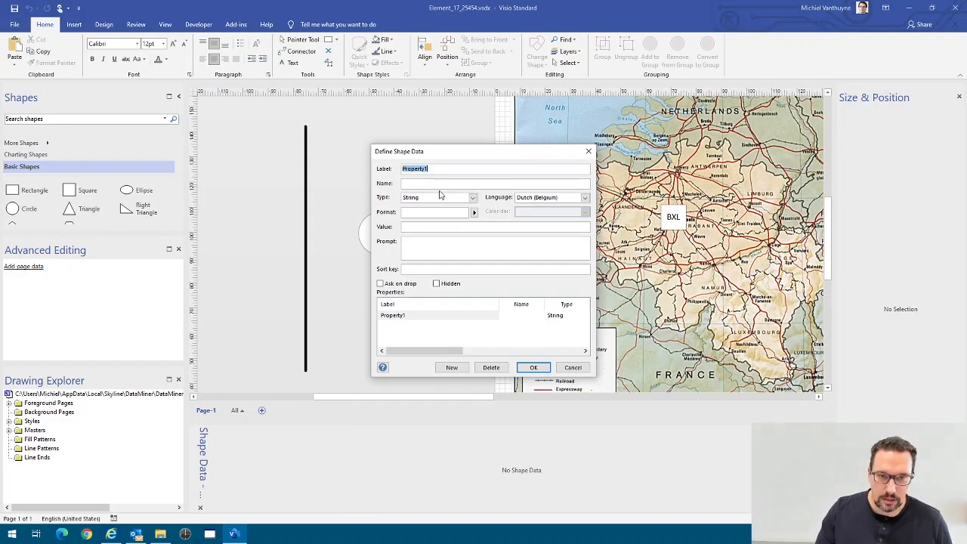
pyautogui.write('options')
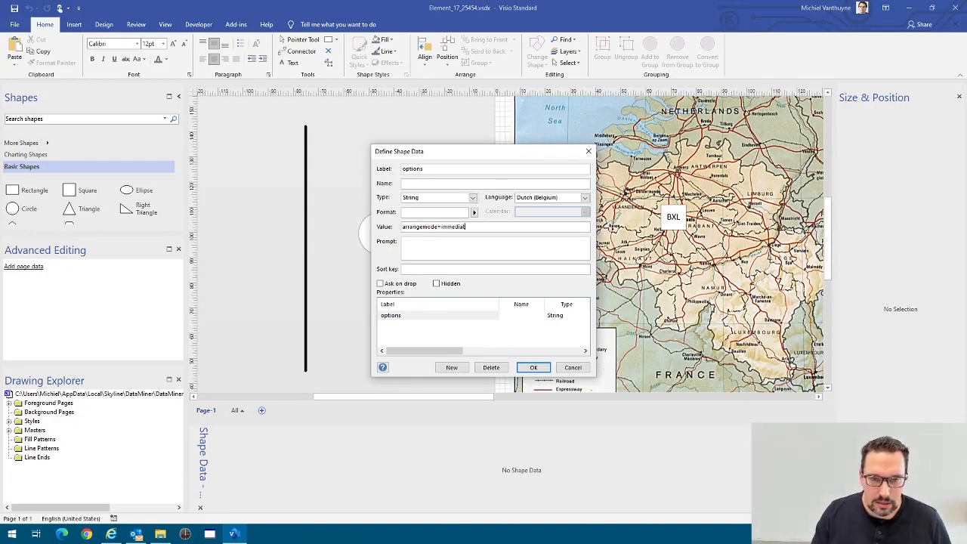
pyautogui.click(531, 367)
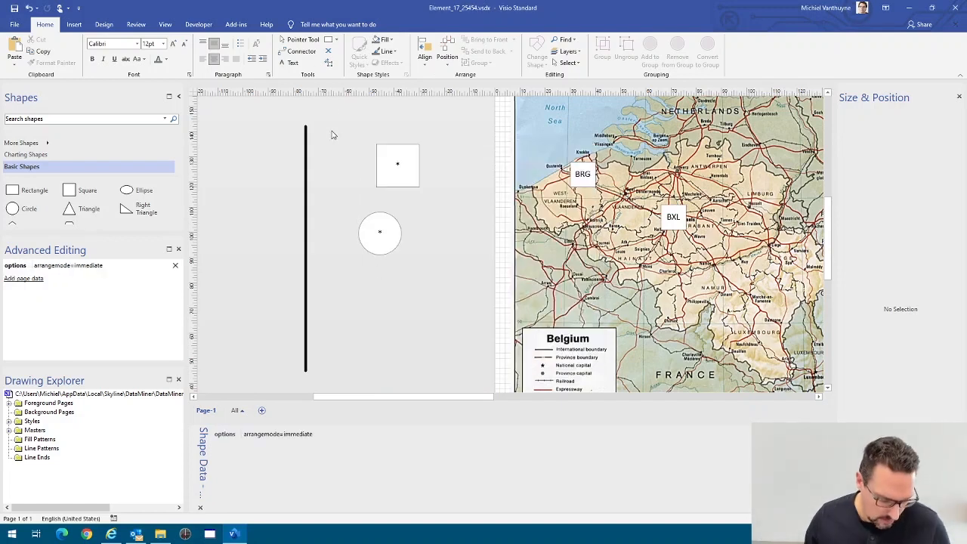
# Return to the DataMiner element, start arranging the shapes, and move shape 1 on the map to about XPOS 3.03, YPOS 50.28
pyautogui.click(908, 7)
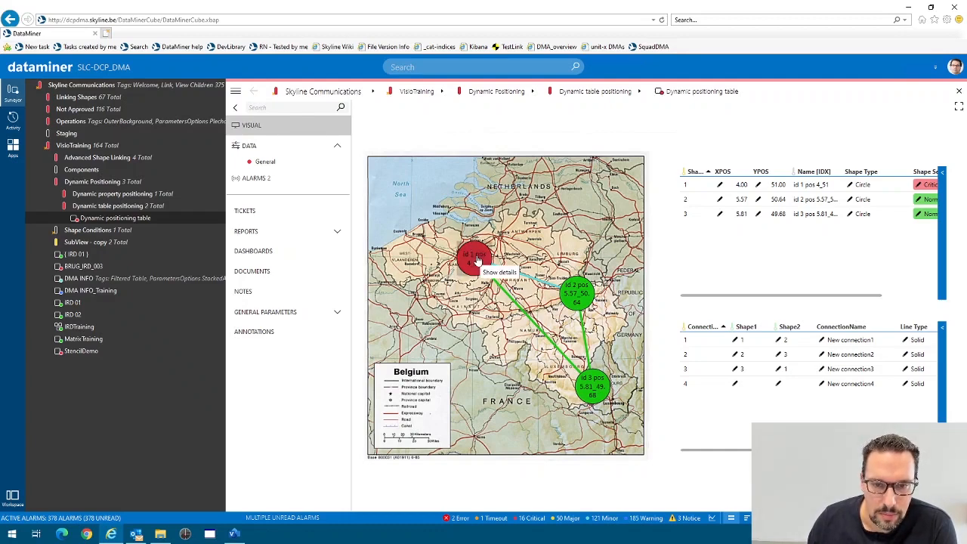
pyautogui.rightClick(415, 237)
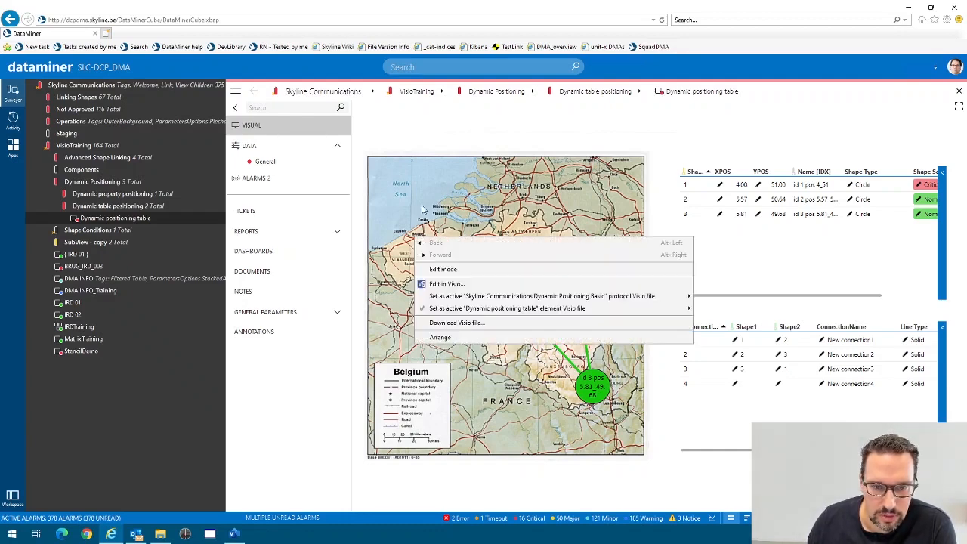
pyautogui.click(445, 340)
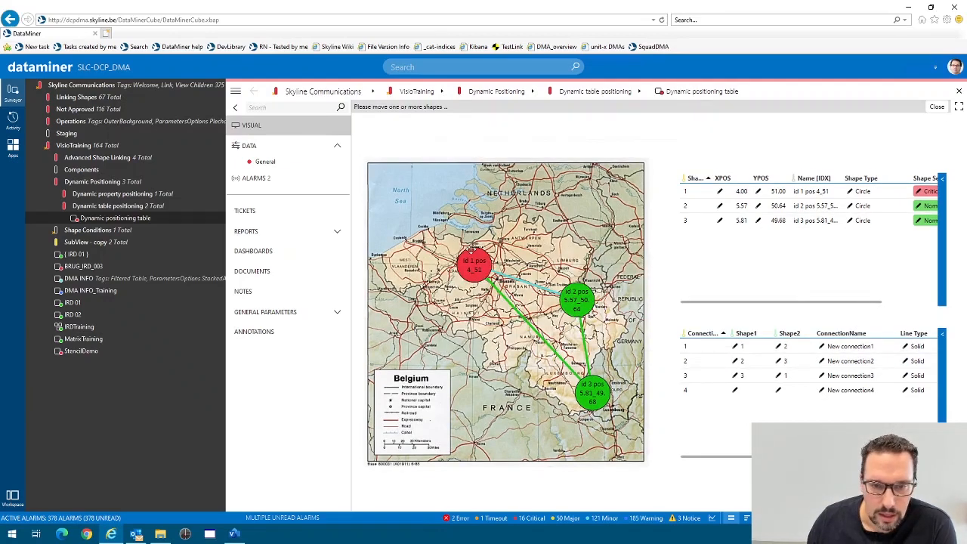
pyautogui.moveTo(469, 248); pyautogui.dragTo(403, 332)
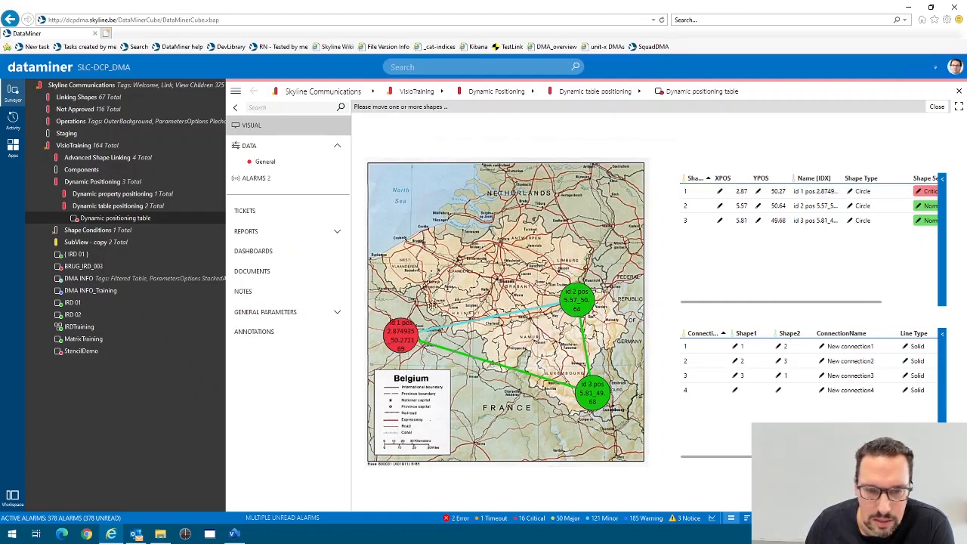
pyautogui.moveTo(402, 338); pyautogui.dragTo(498, 214)
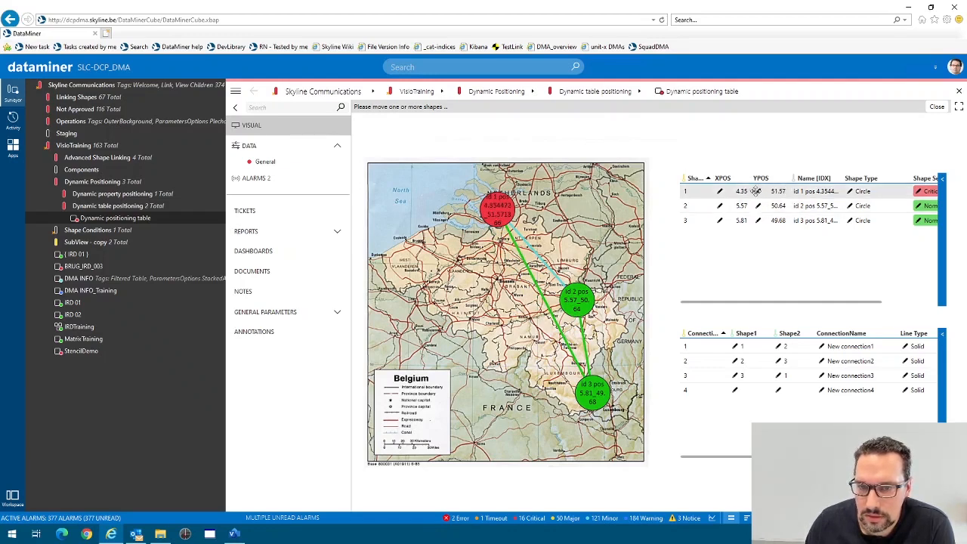
pyautogui.moveTo(498, 208); pyautogui.dragTo(408, 332)
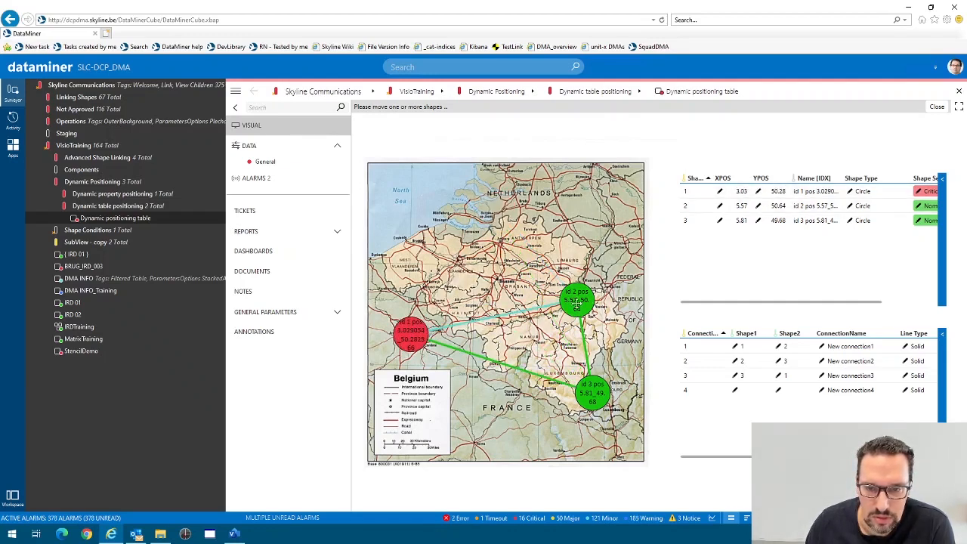
# Move shapes 1, 2 and 3 to about 3.78/51.01, 5.26/51.02 and 5.54/50.13 on the map, and finish arranging
pyautogui.moveTo(577, 300); pyautogui.dragTo(481, 190)
pyautogui.moveTo(593, 392); pyautogui.dragTo(627, 232)
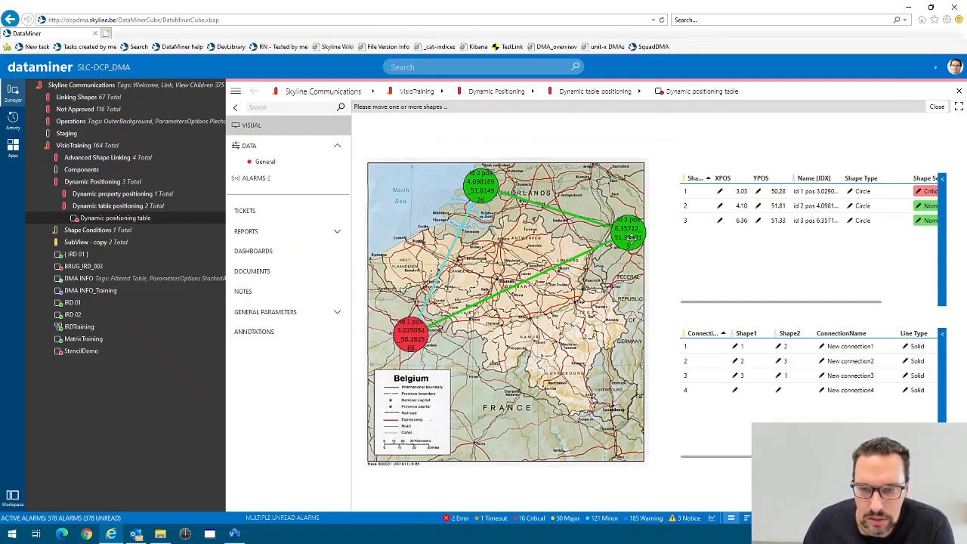
pyautogui.moveTo(630, 236); pyautogui.dragTo(577, 353)
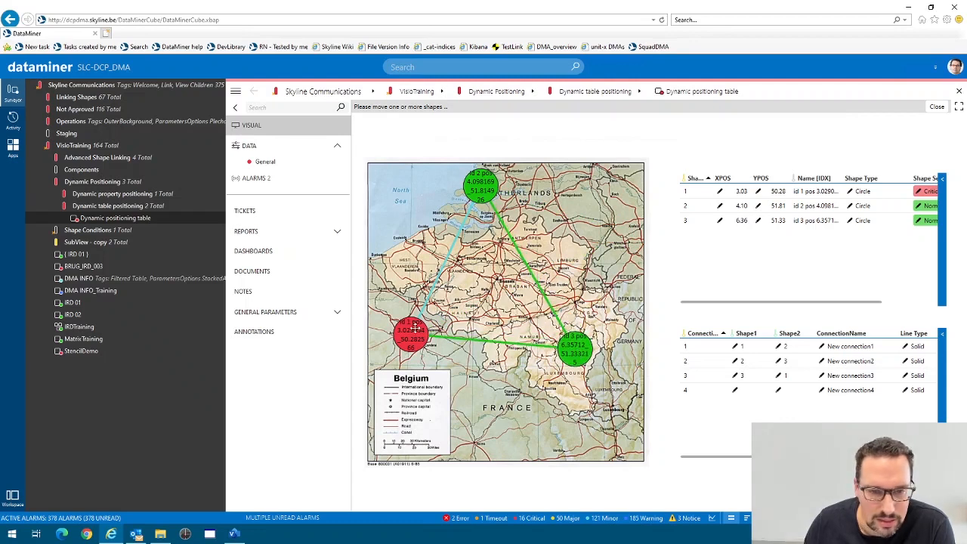
pyautogui.moveTo(414, 330); pyautogui.dragTo(463, 264)
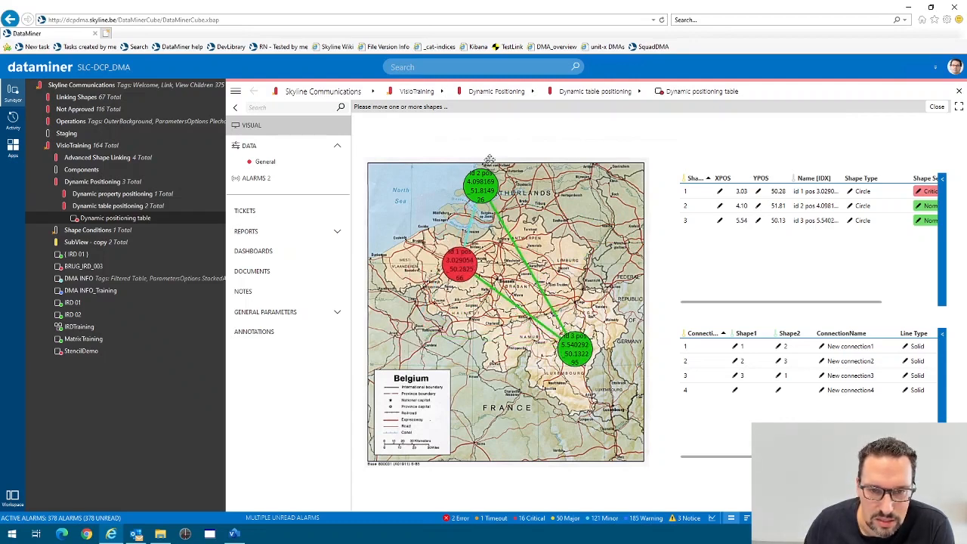
pyautogui.moveTo(483, 181); pyautogui.dragTo(559, 263)
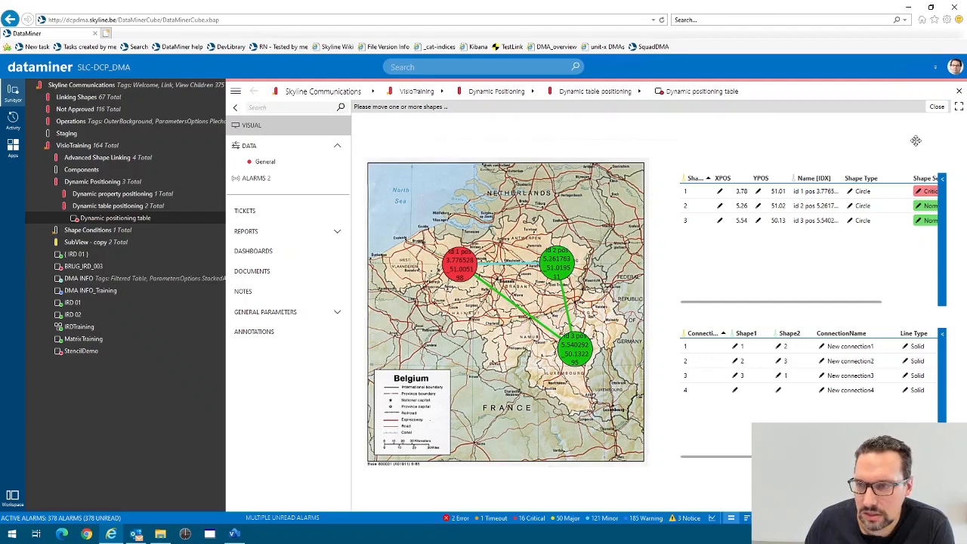
pyautogui.click(937, 106)
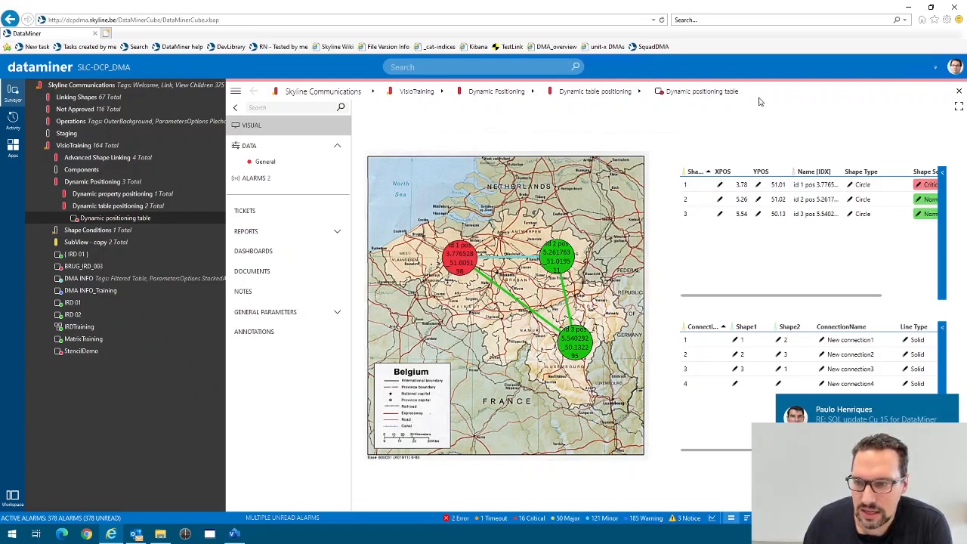
# Examine the Shape Type options for shape 1 and the Line Type options for New connection1
pyautogui.click(850, 185)
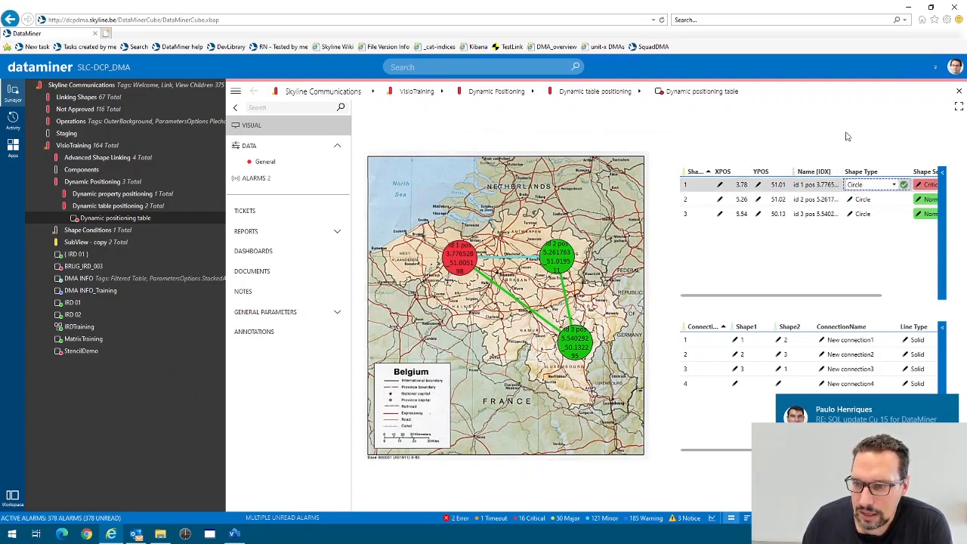
pyautogui.click(894, 186)
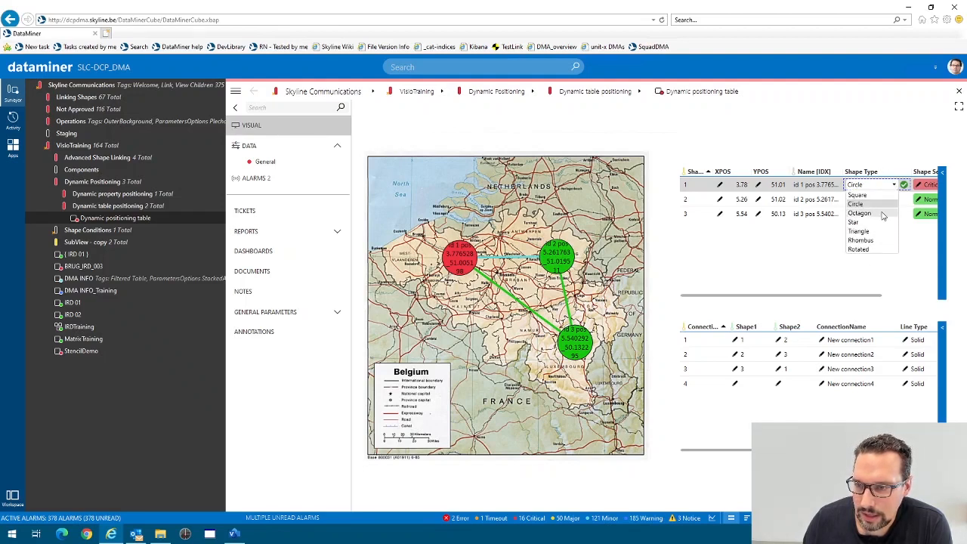
pyautogui.click(815, 257)
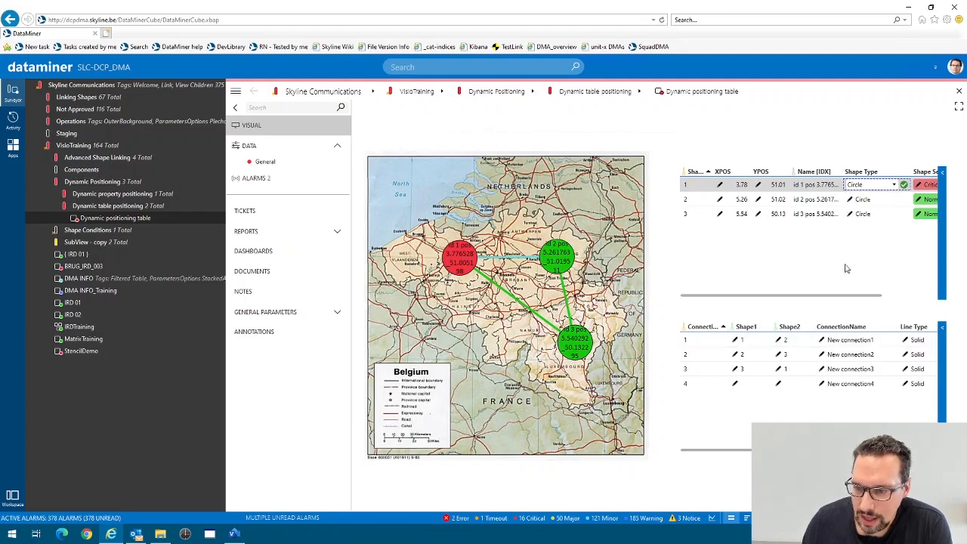
pyautogui.hscroll(5, 838, 345)
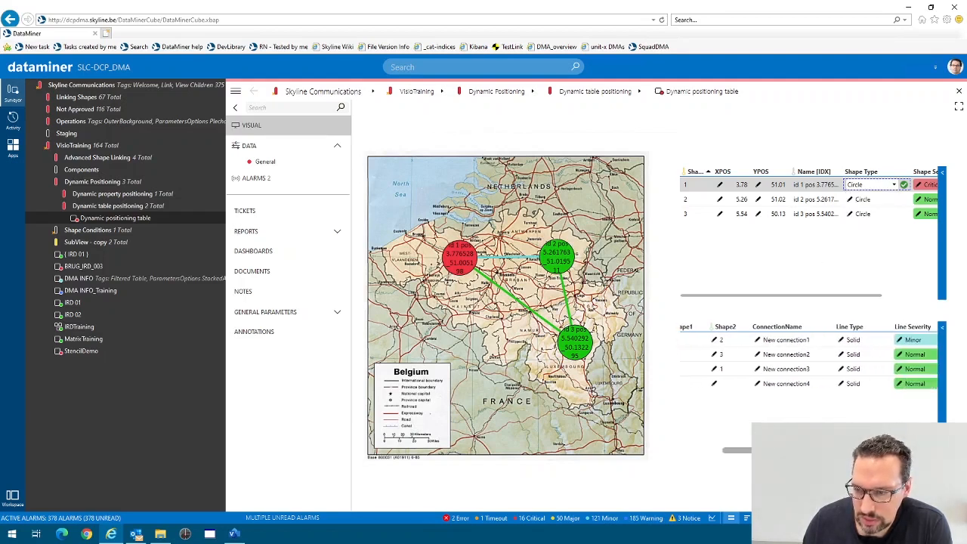
pyautogui.click(838, 345)
pyautogui.click(870, 340)
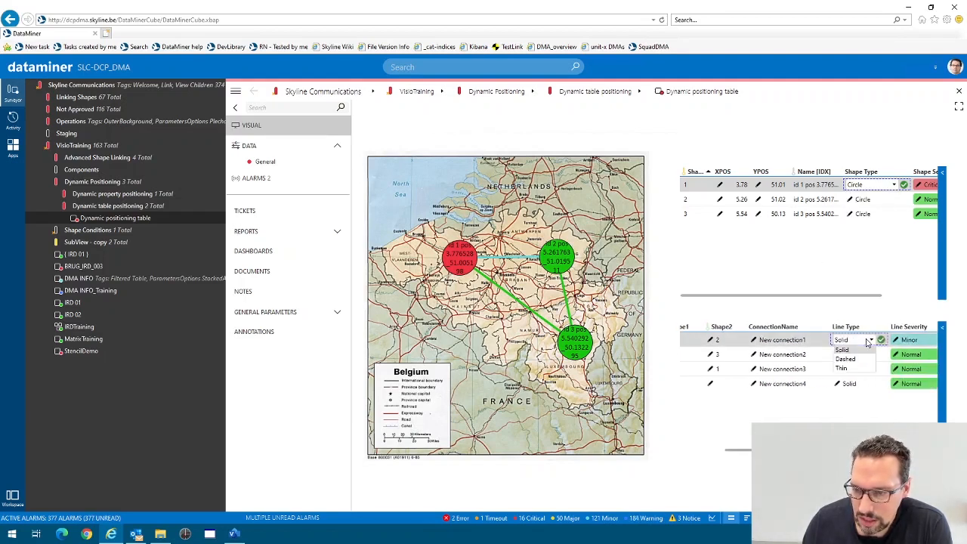